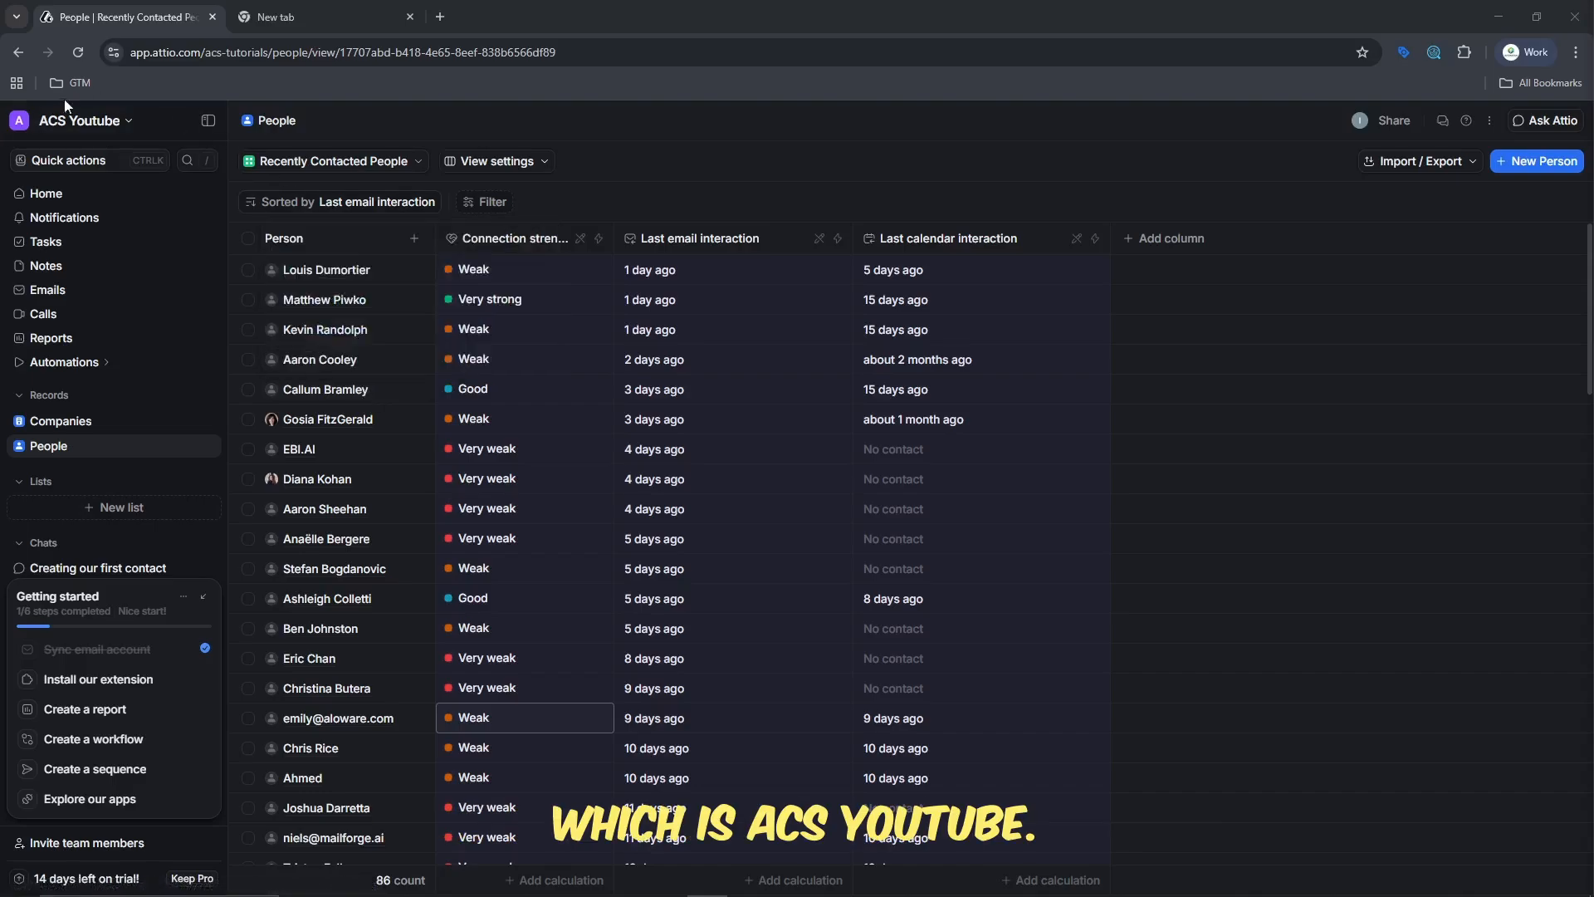
# - Search the workspace records for the existing contact by first name, then close the search
pyautogui.scroll(-15, 468, 416)
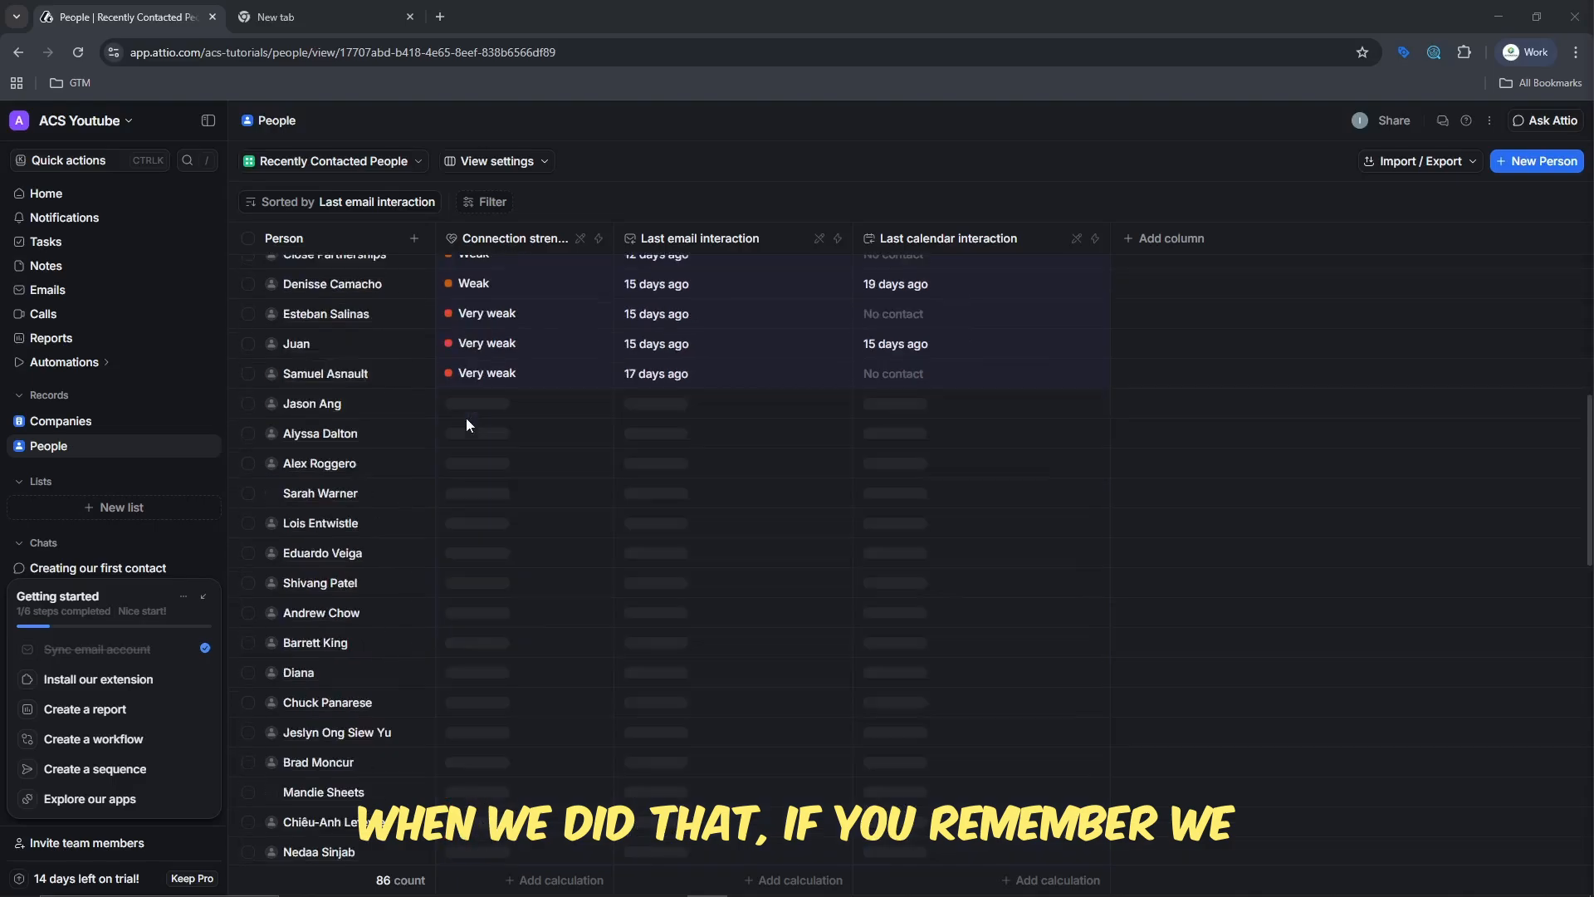
pyautogui.scroll(-8, 468, 418)
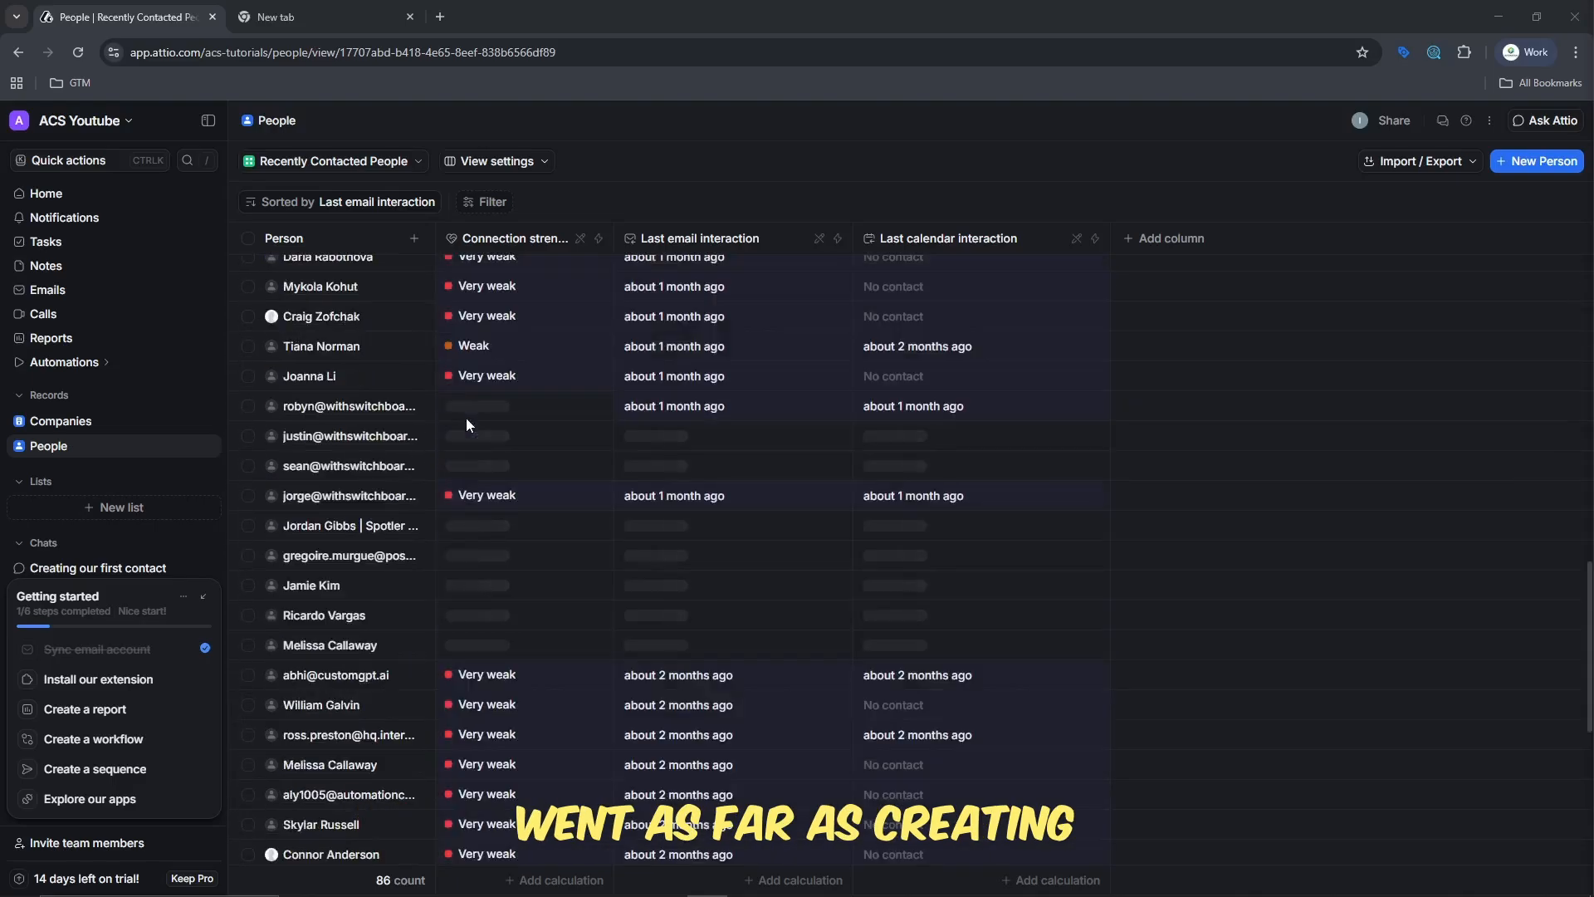
pyautogui.scroll(7, 302, 331)
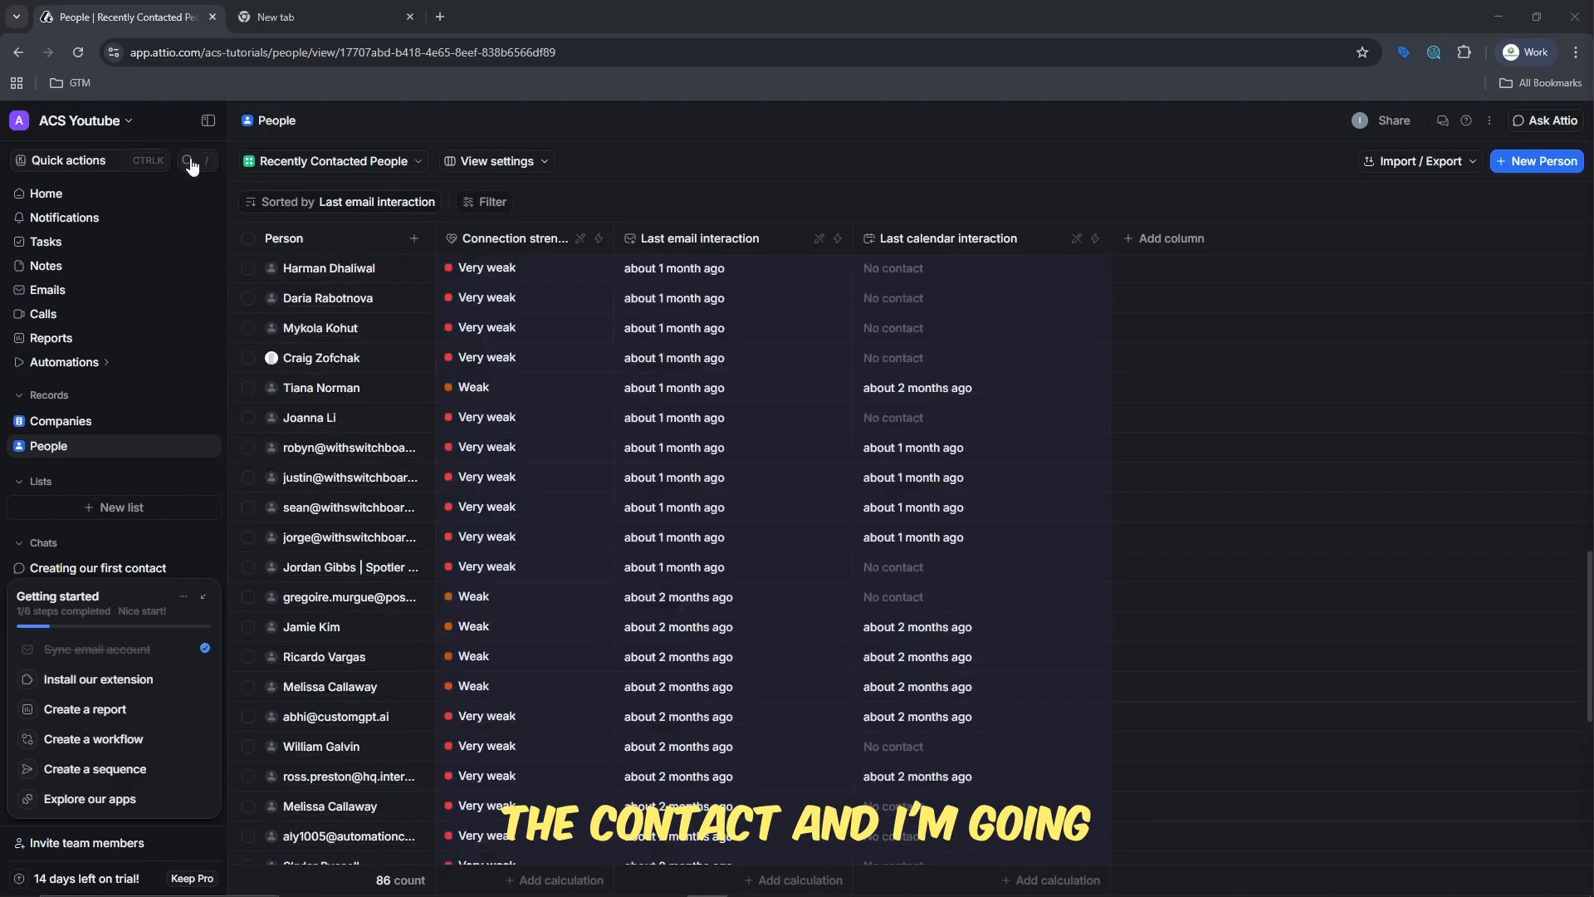
pyautogui.click(189, 159)
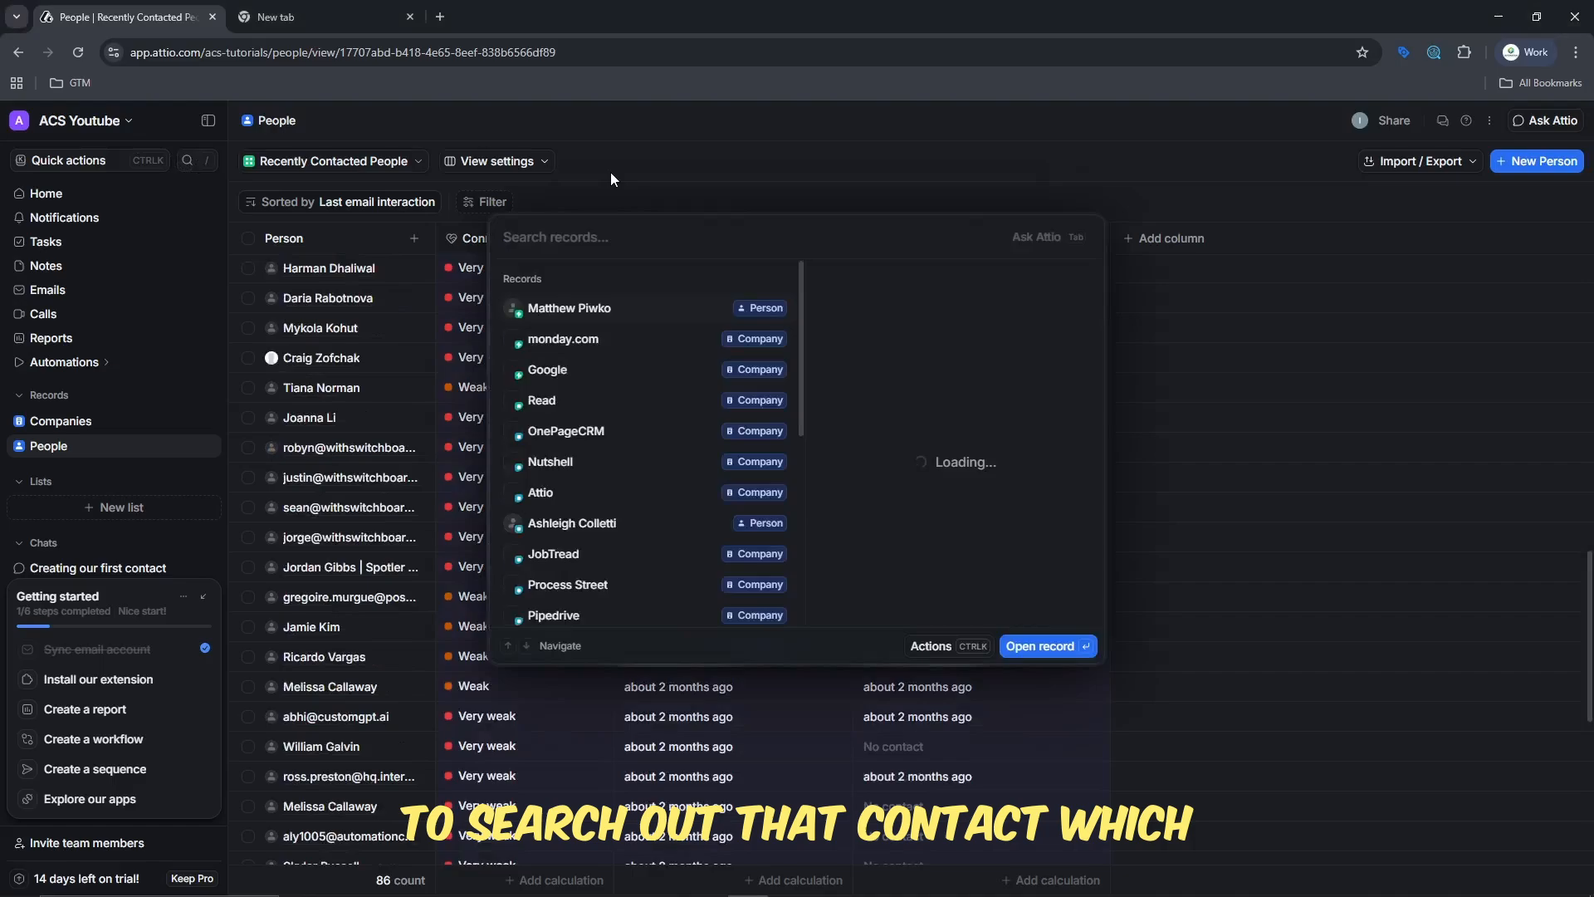
pyautogui.write('isaiah')
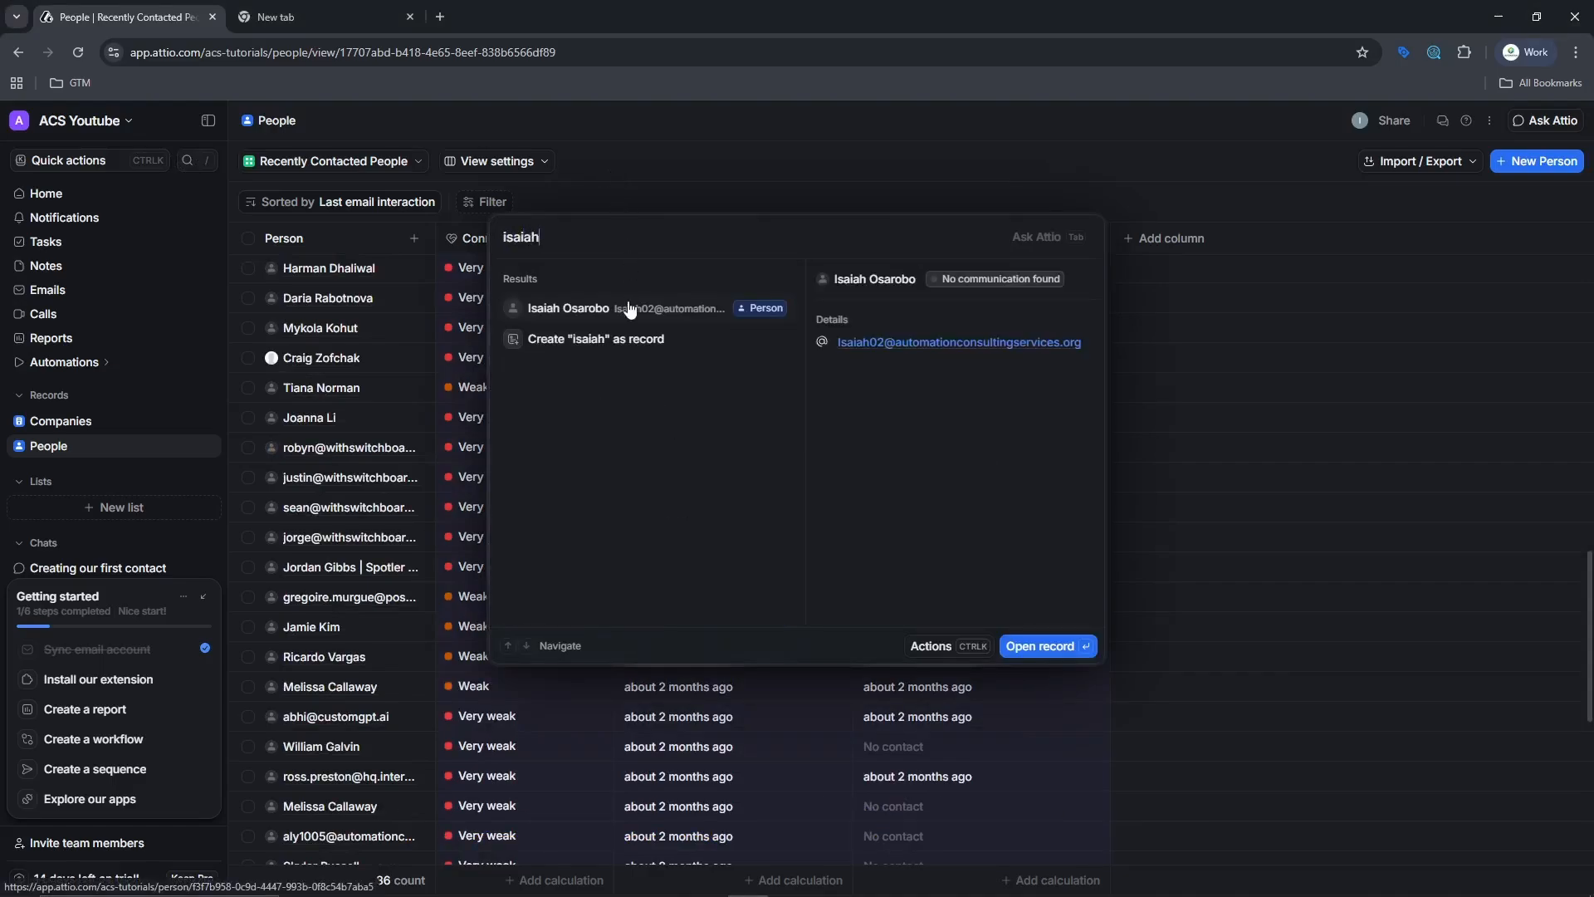
pyautogui.press('Escape')
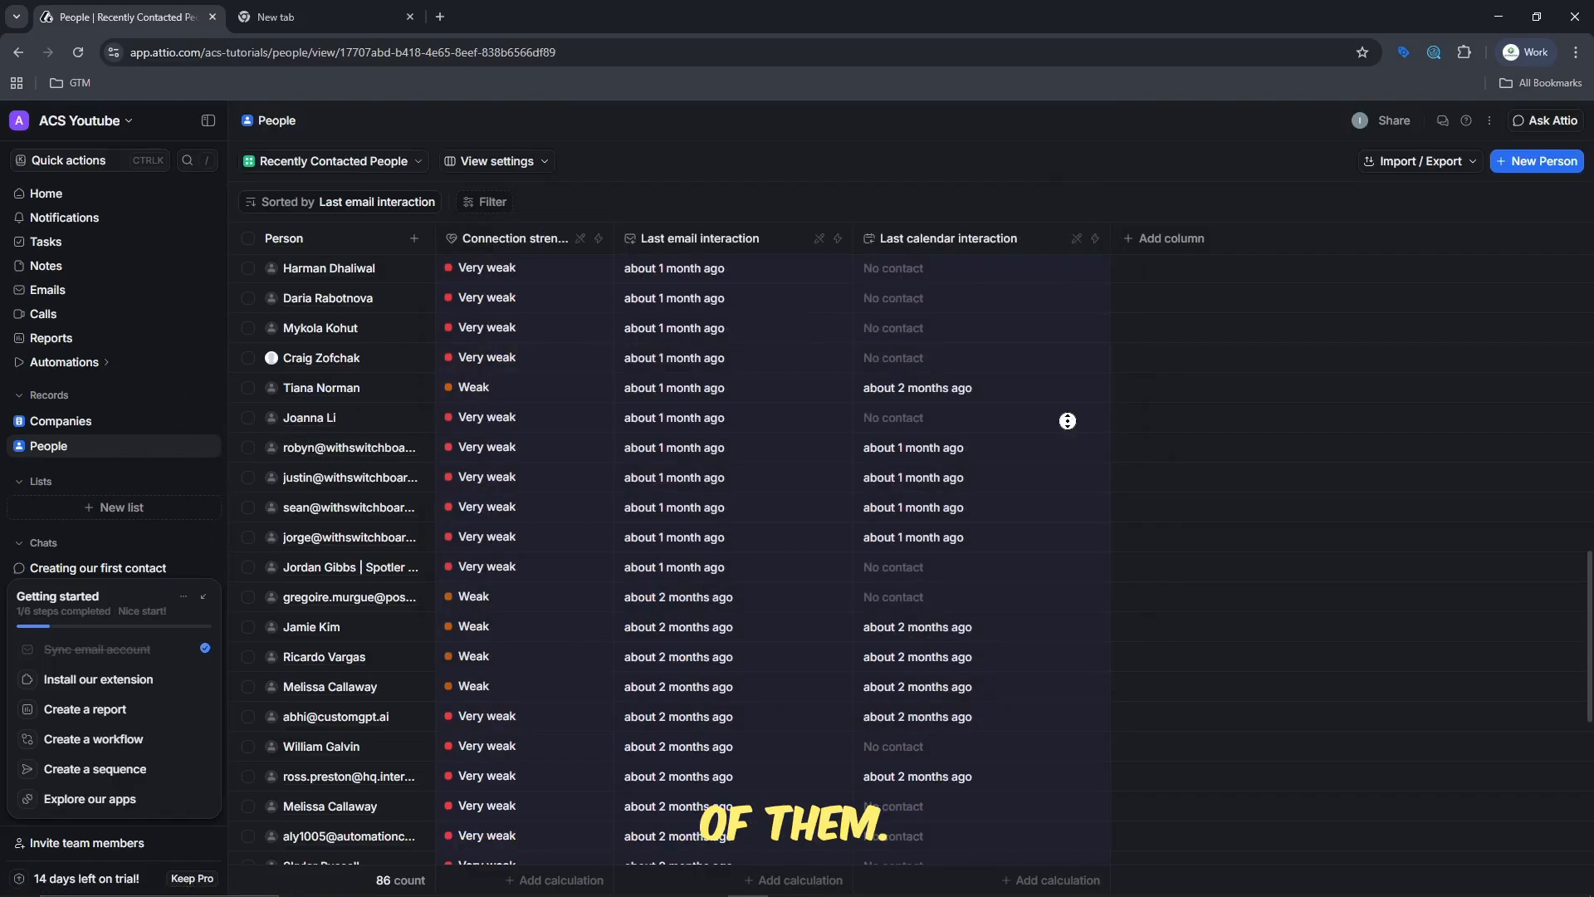
# - Look through the Recently Contacted People list and the All Companies list
pyautogui.scroll(15, 1067, 421)
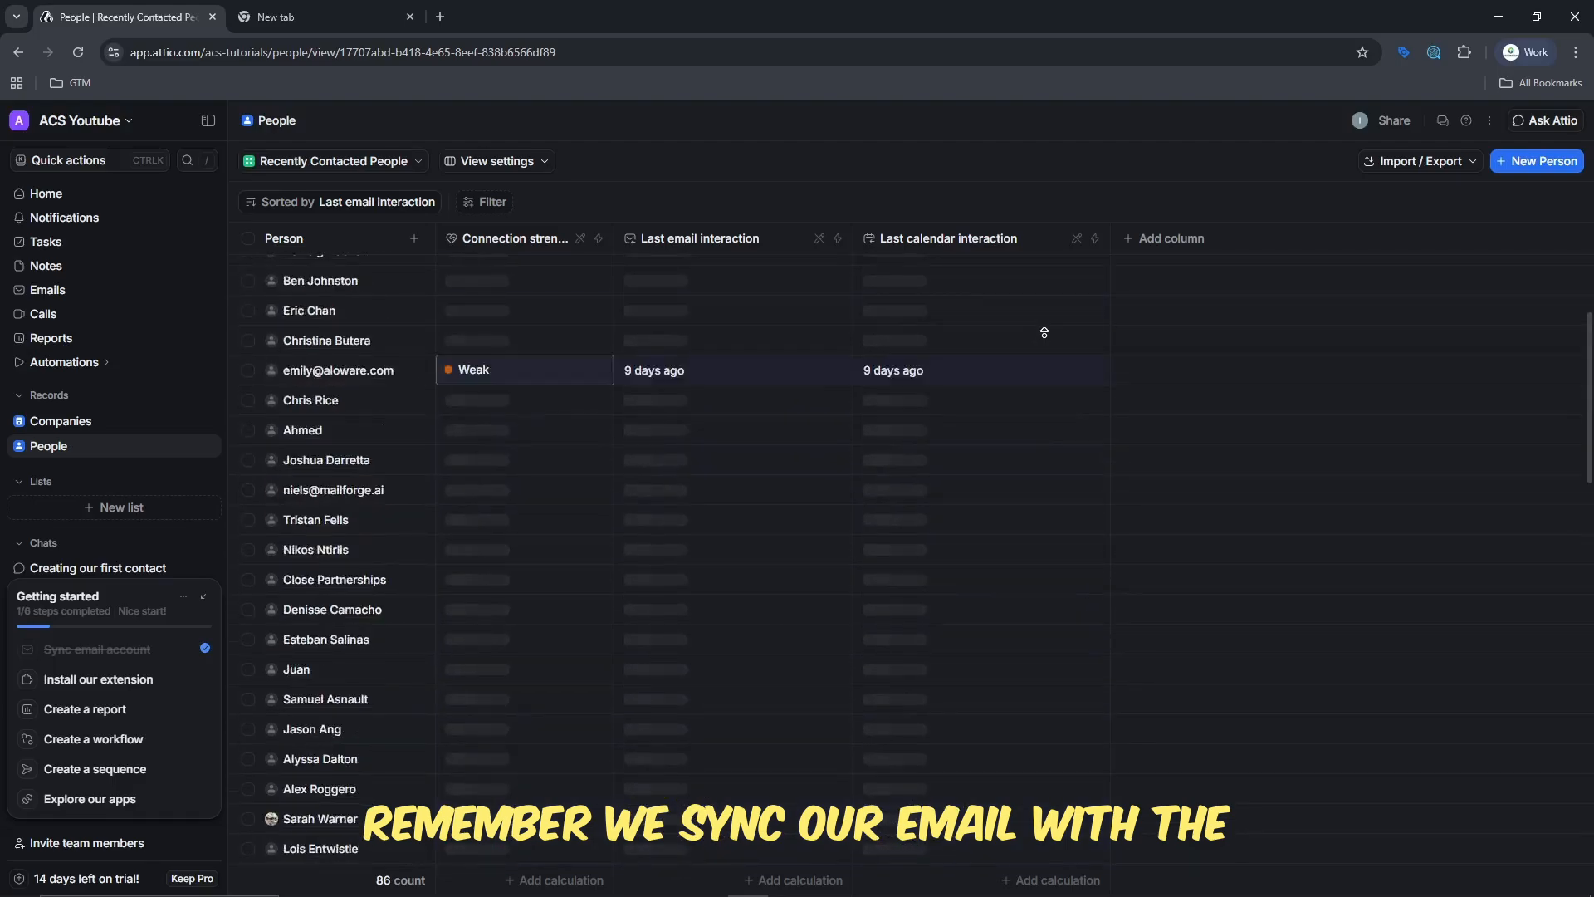
pyautogui.scroll(4, 1044, 332)
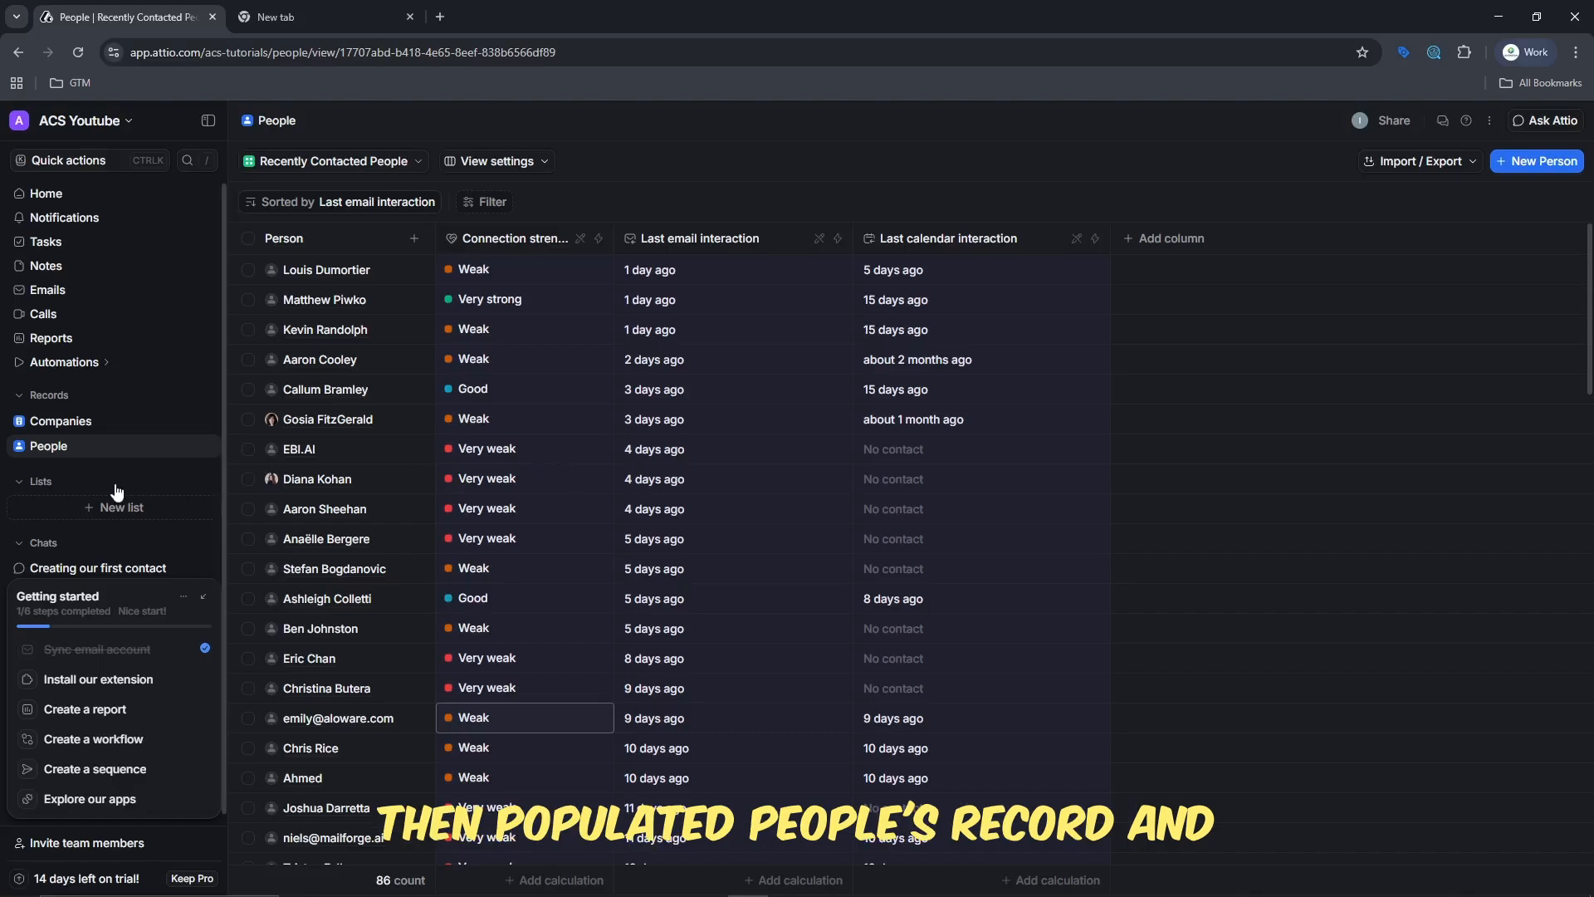
pyautogui.moveTo(665, 393)
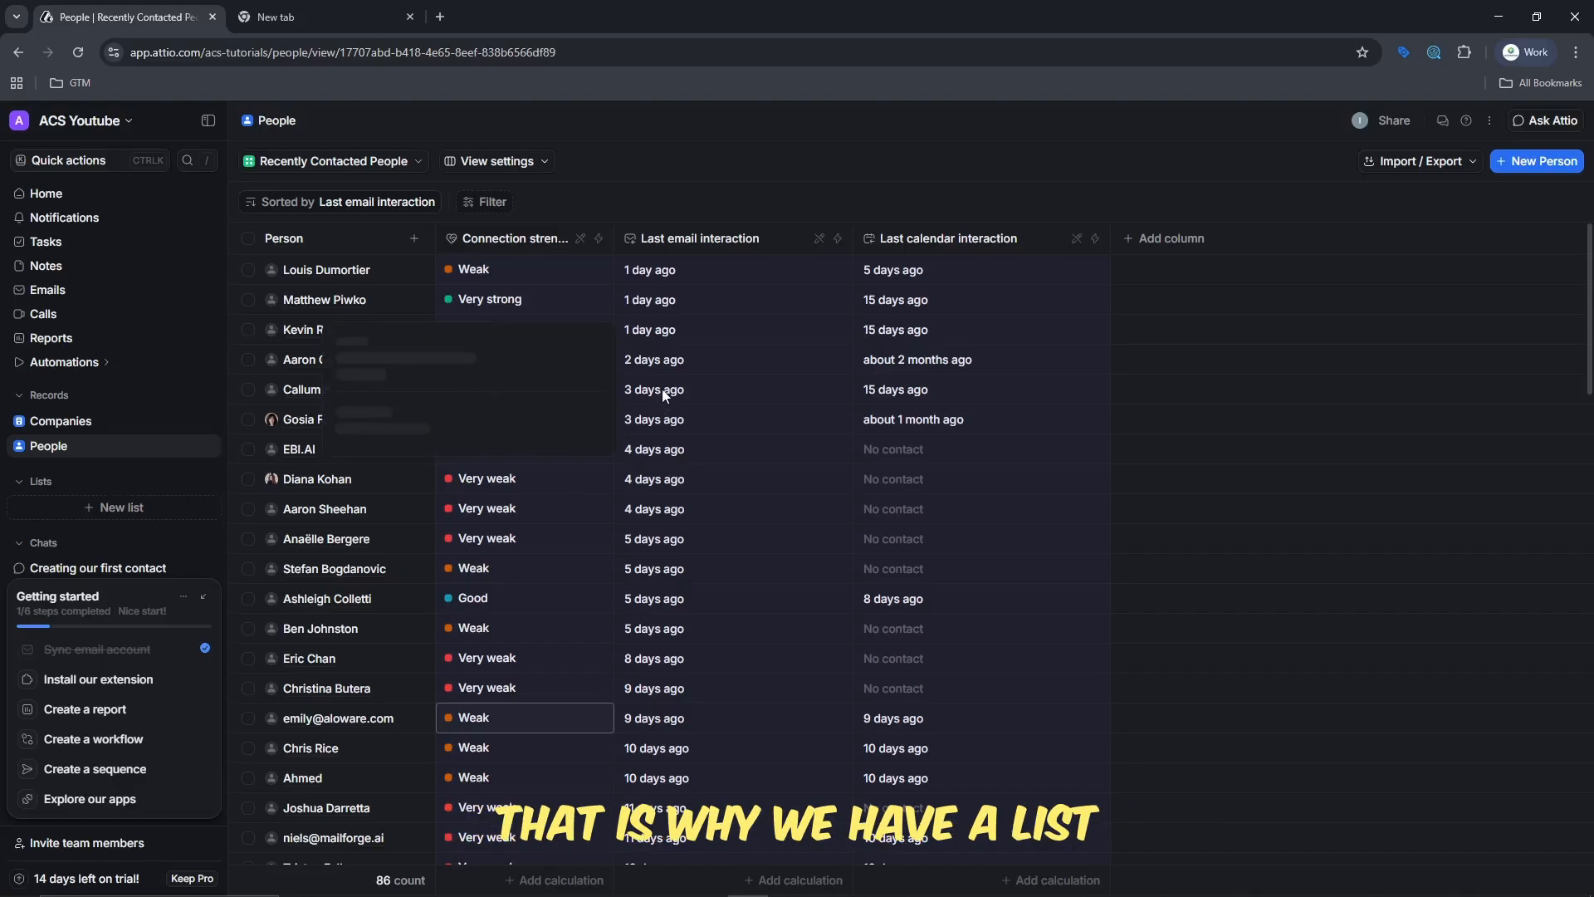
pyautogui.scroll(-10, 661, 388)
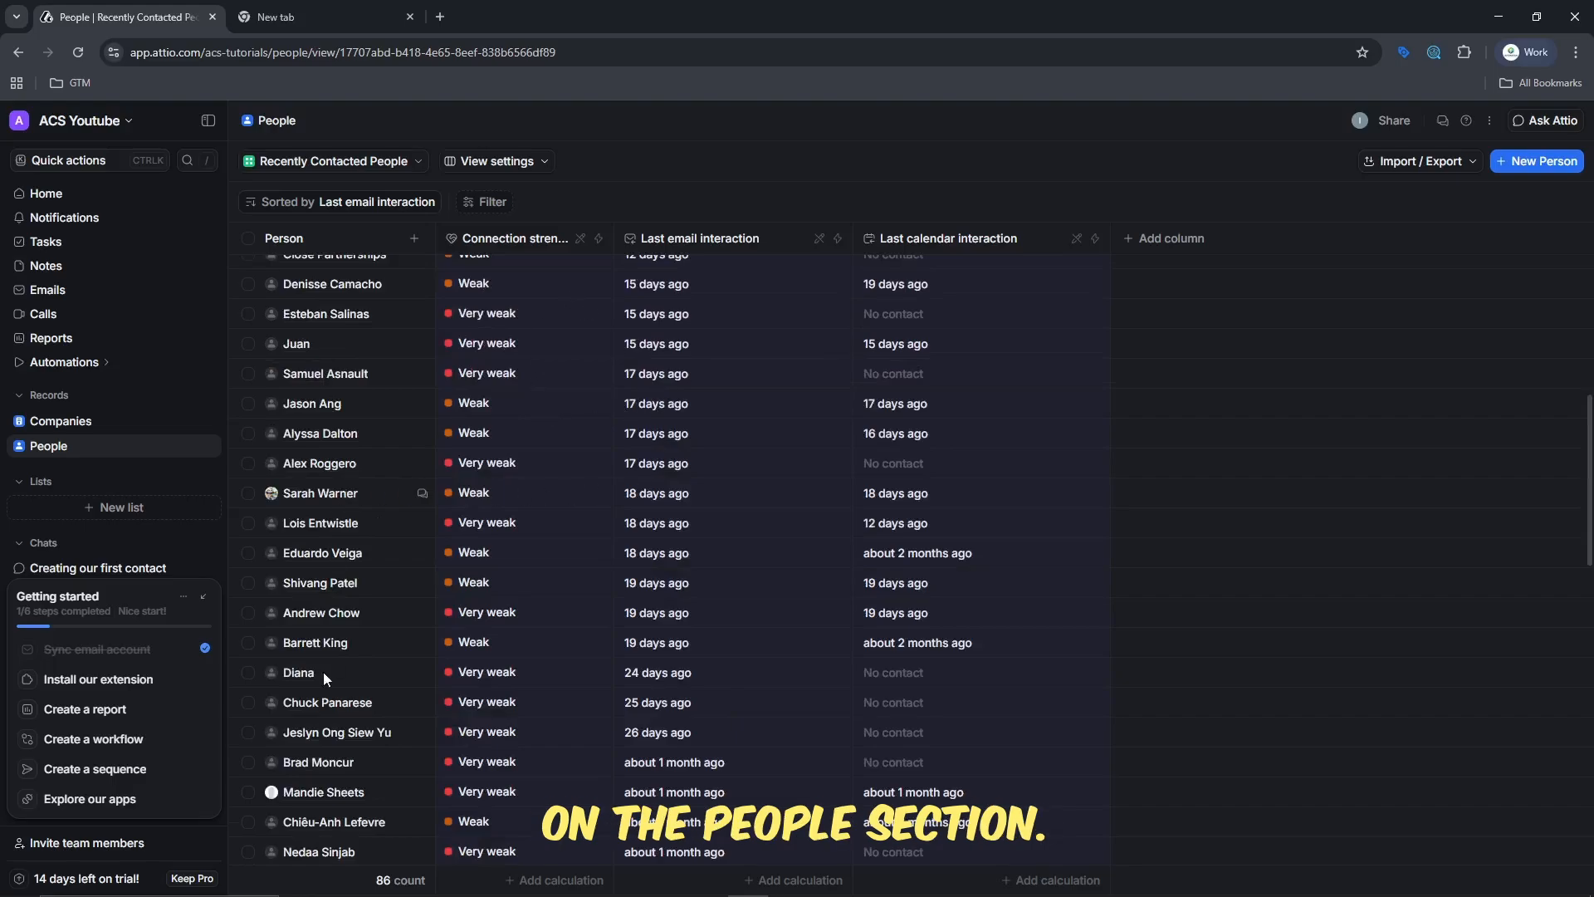
pyautogui.click(63, 425)
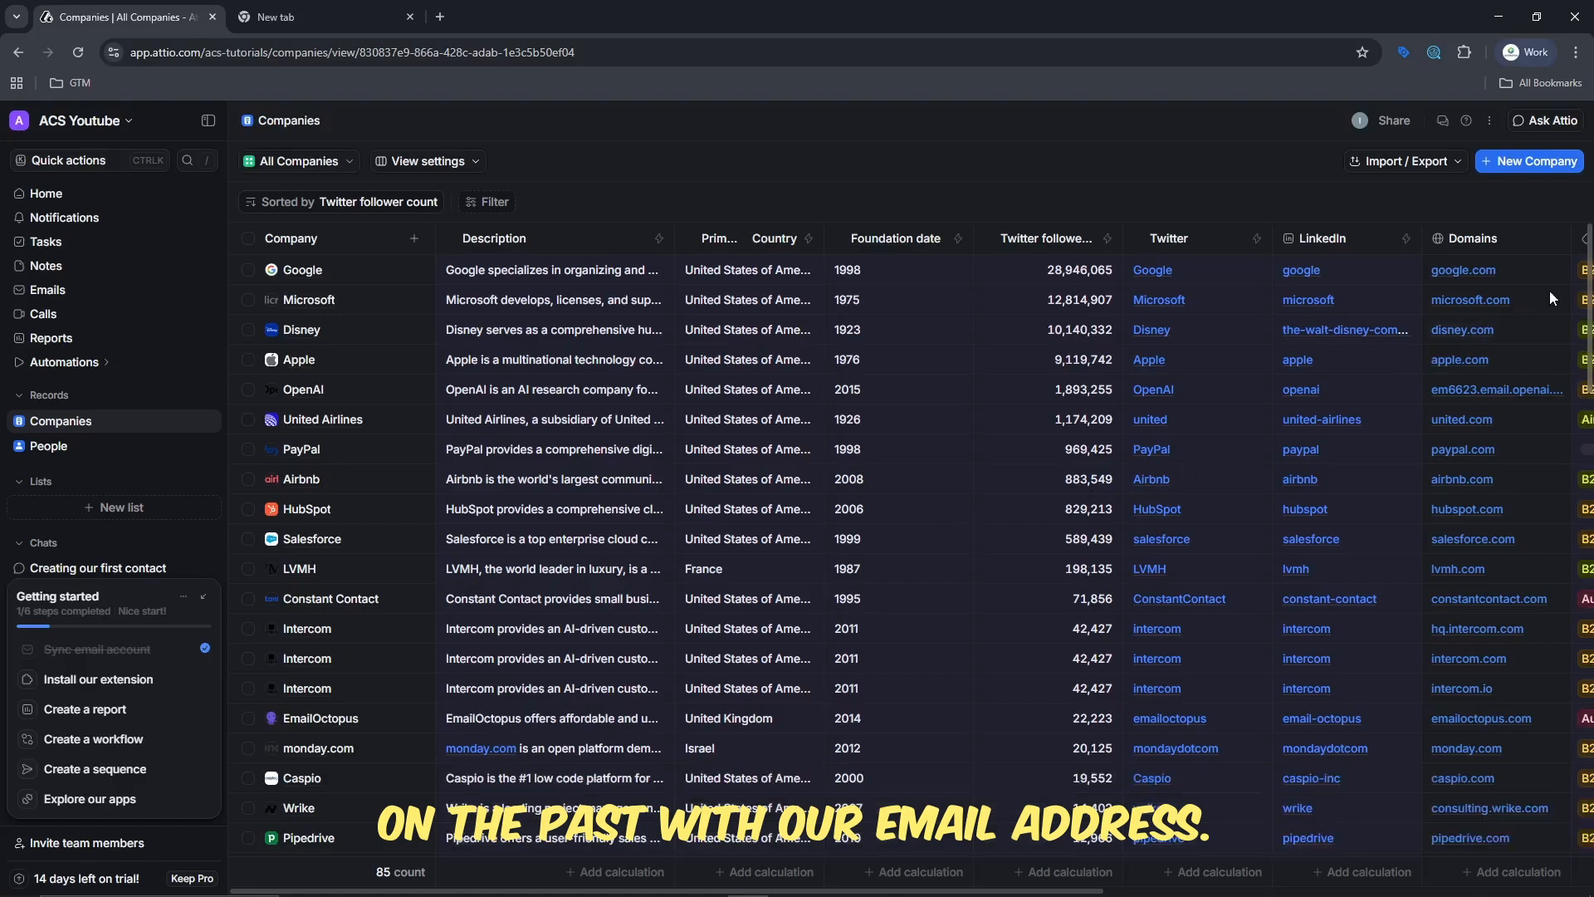
pyautogui.moveTo(1589, 320); pyautogui.dragTo(1588, 382)
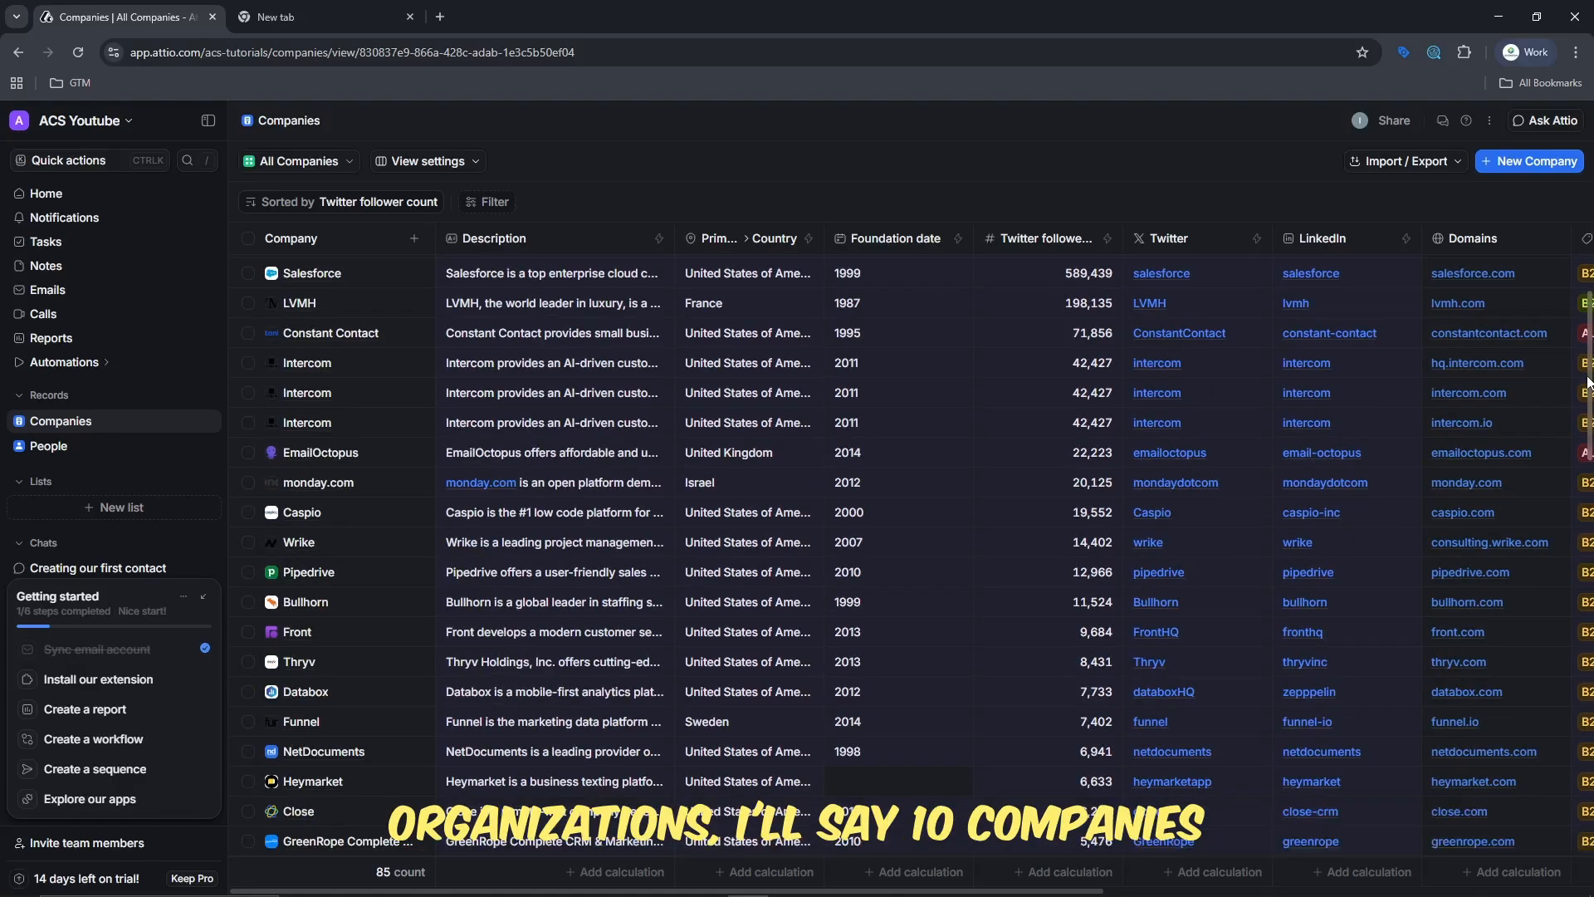
pyautogui.moveTo(1589, 382); pyautogui.dragTo(1590, 434)
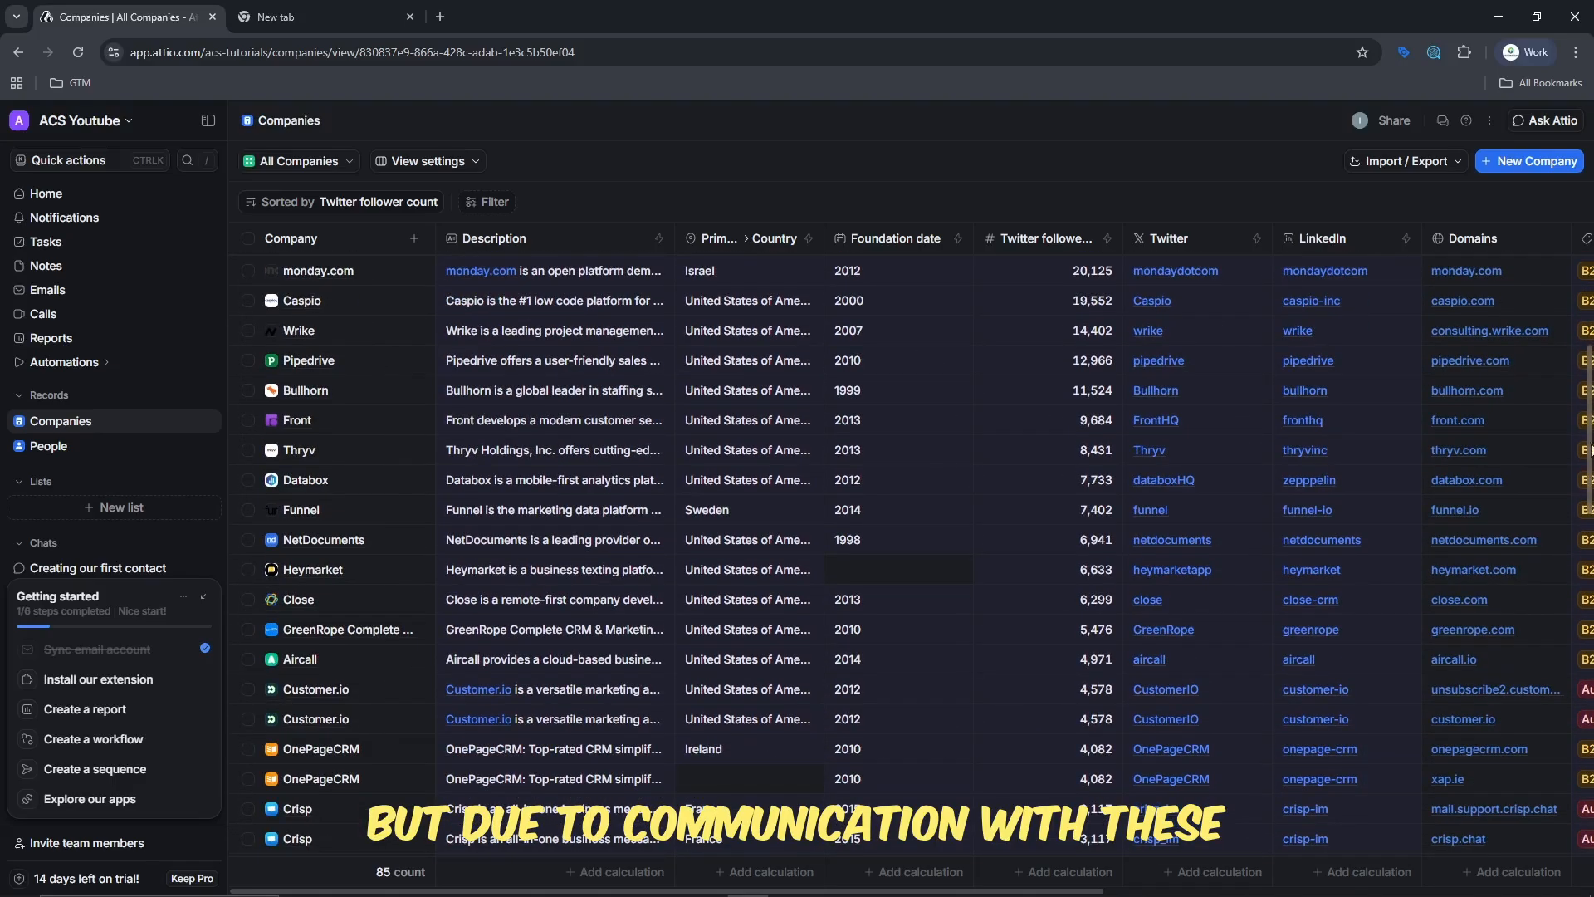
pyautogui.scroll(-3, 249, 656)
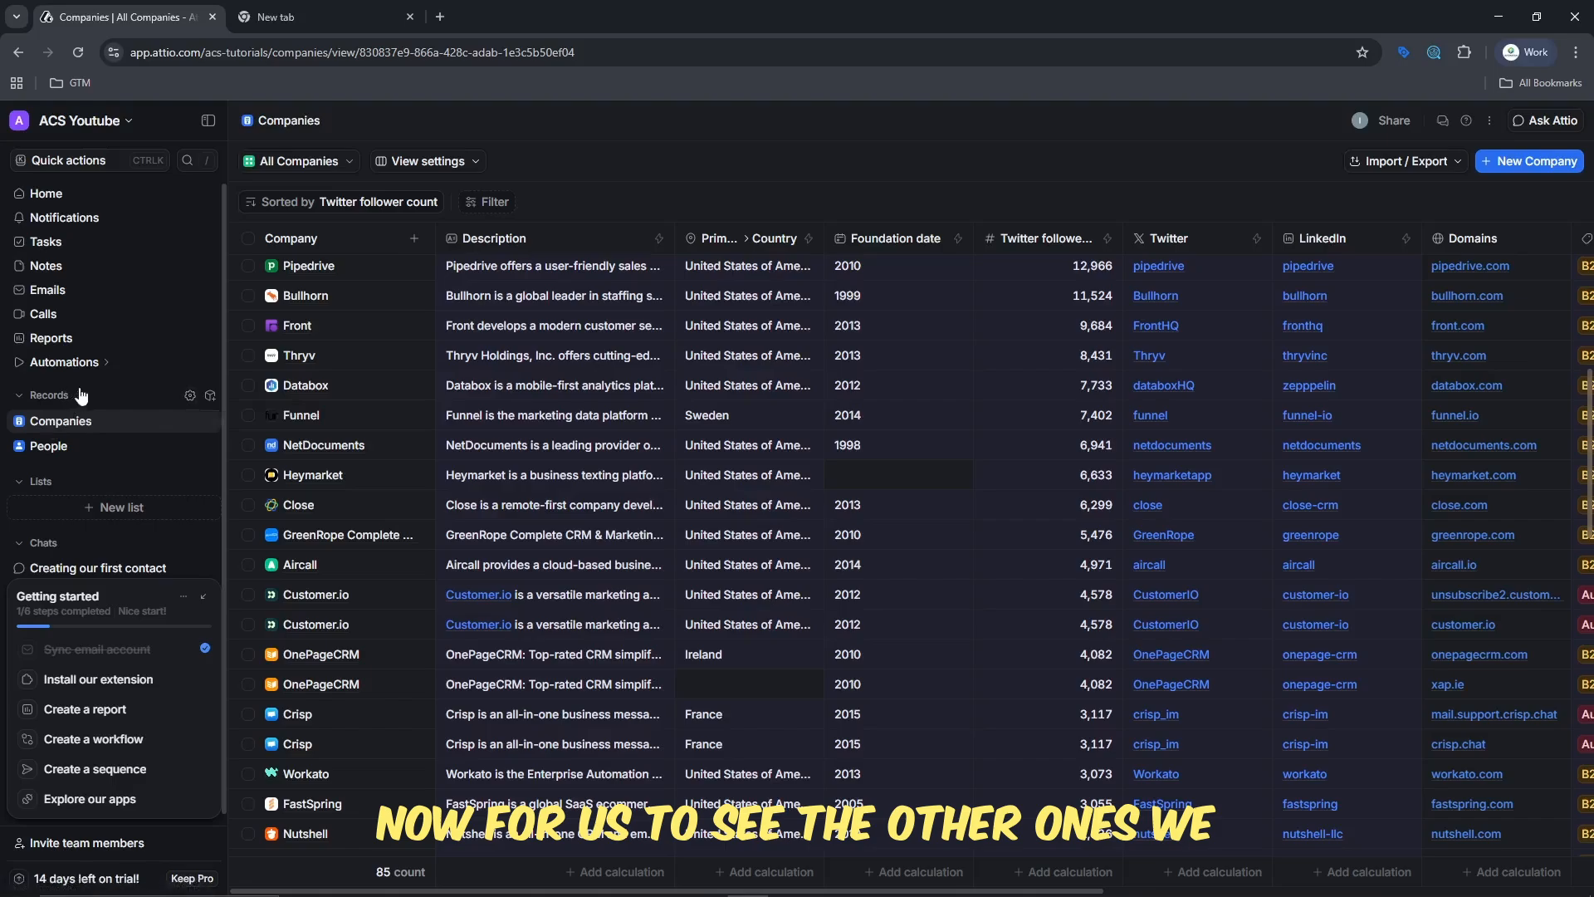
# - Activate the Users and Deals standard objects in the object settings, then return to the workspace home page
pyautogui.click(209, 399)
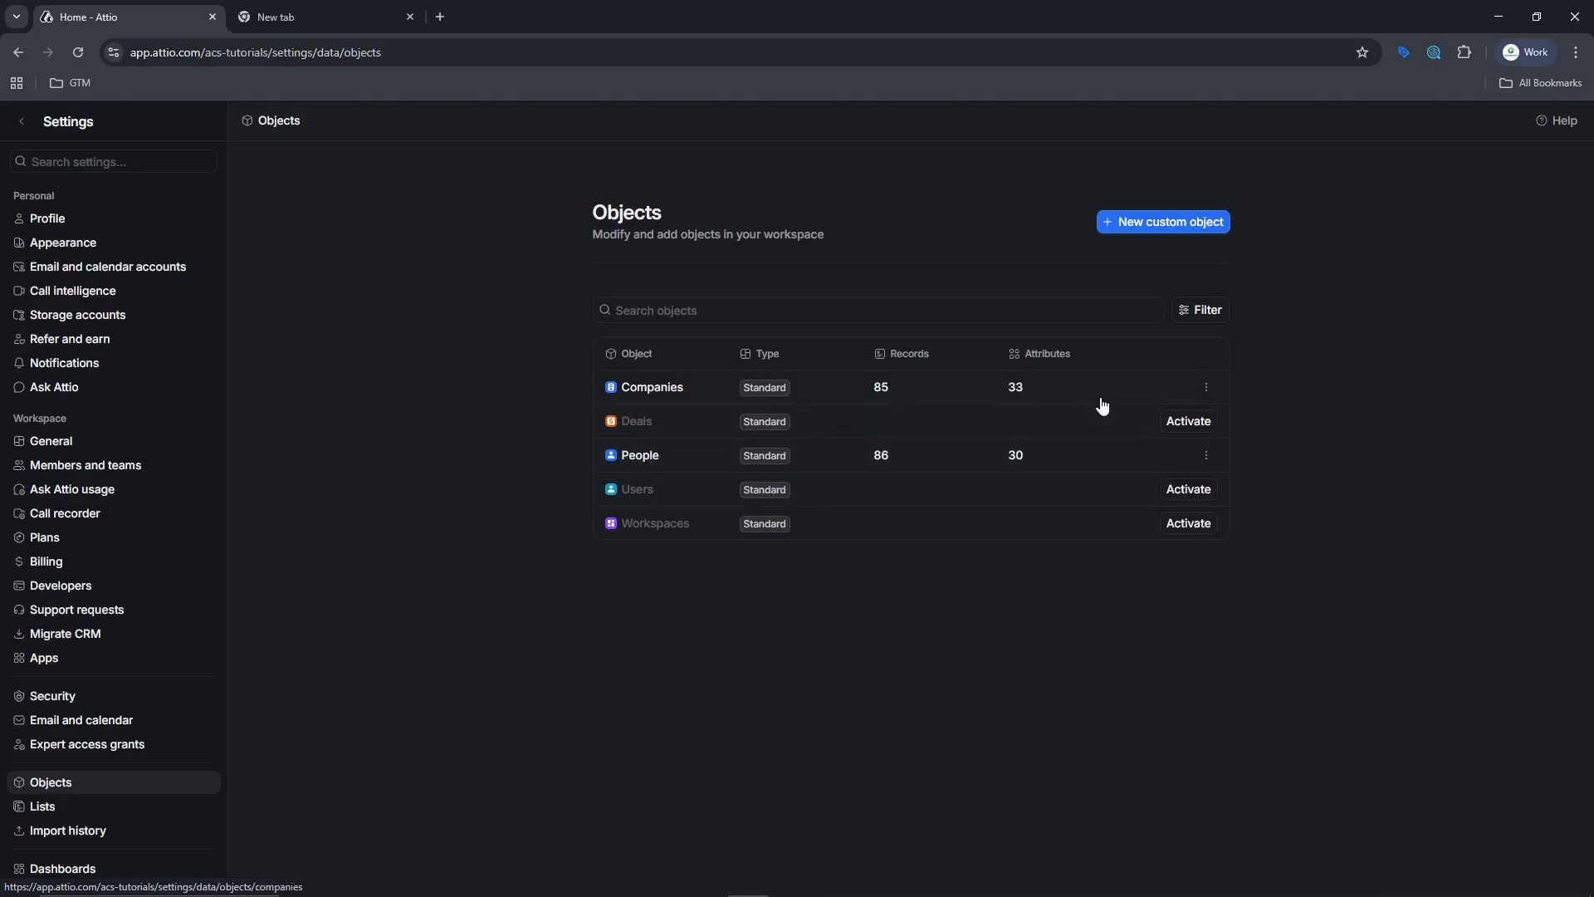
pyautogui.click(1191, 492)
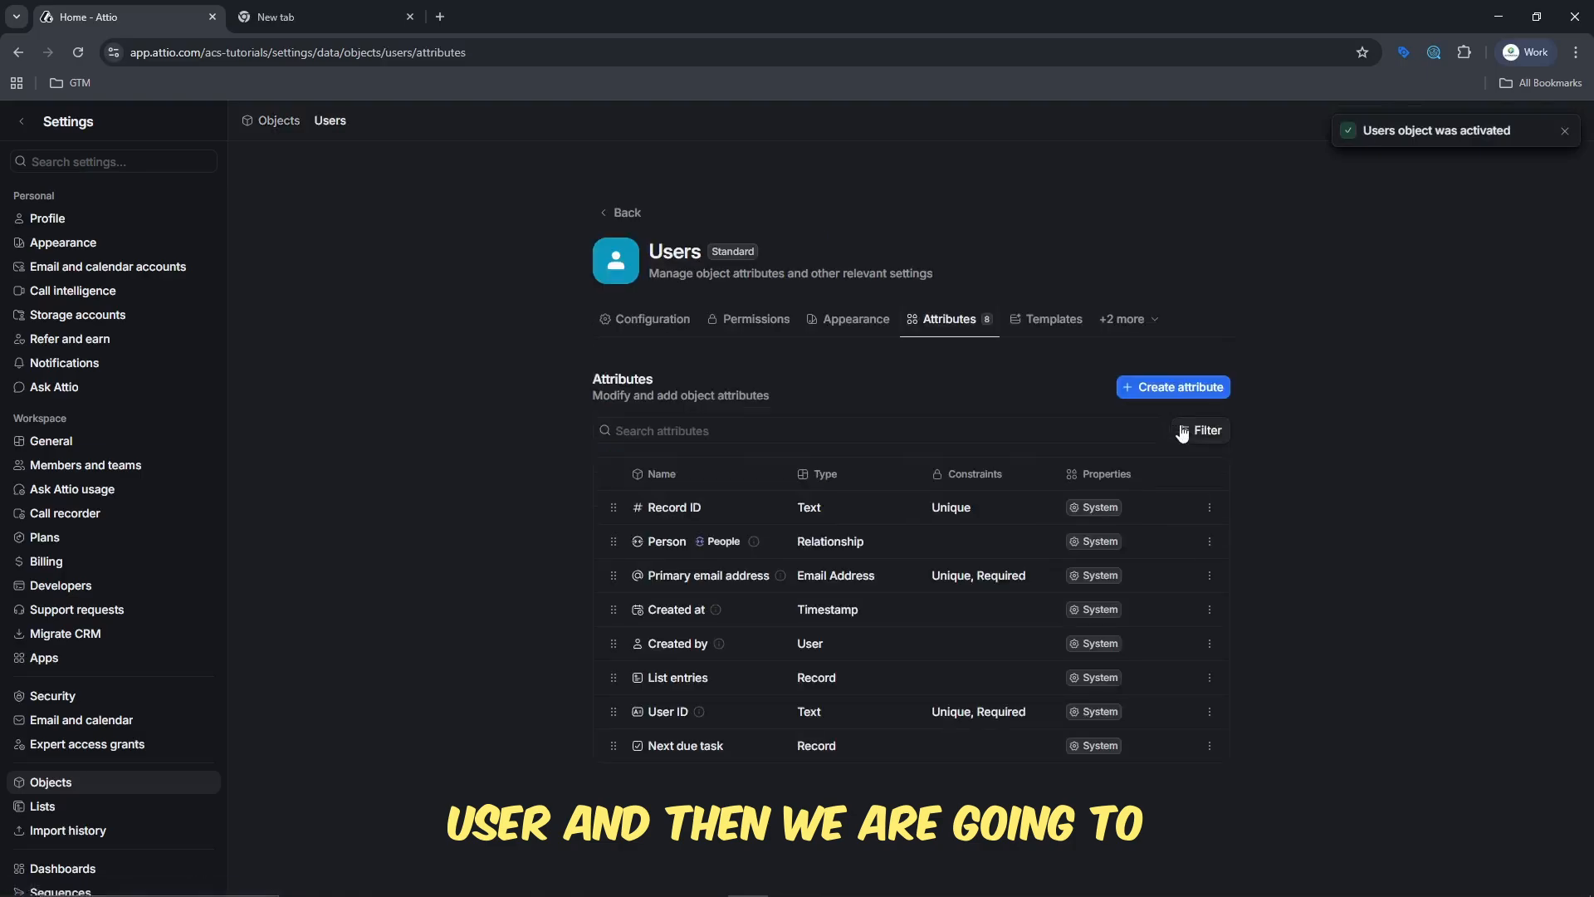
pyautogui.click(608, 220)
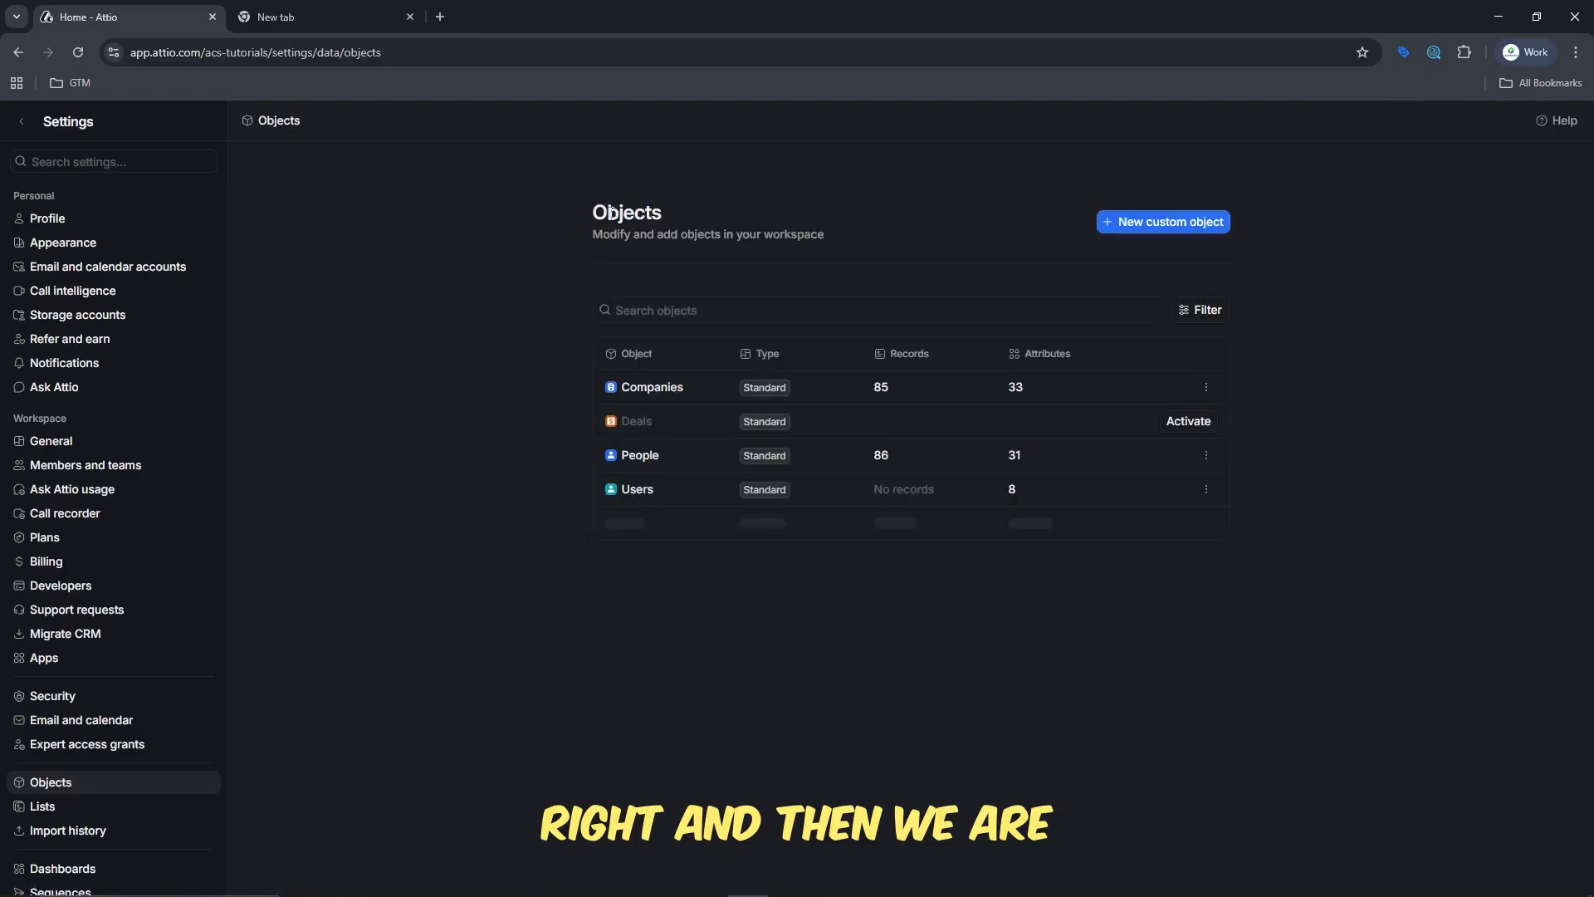
pyautogui.click(1188, 423)
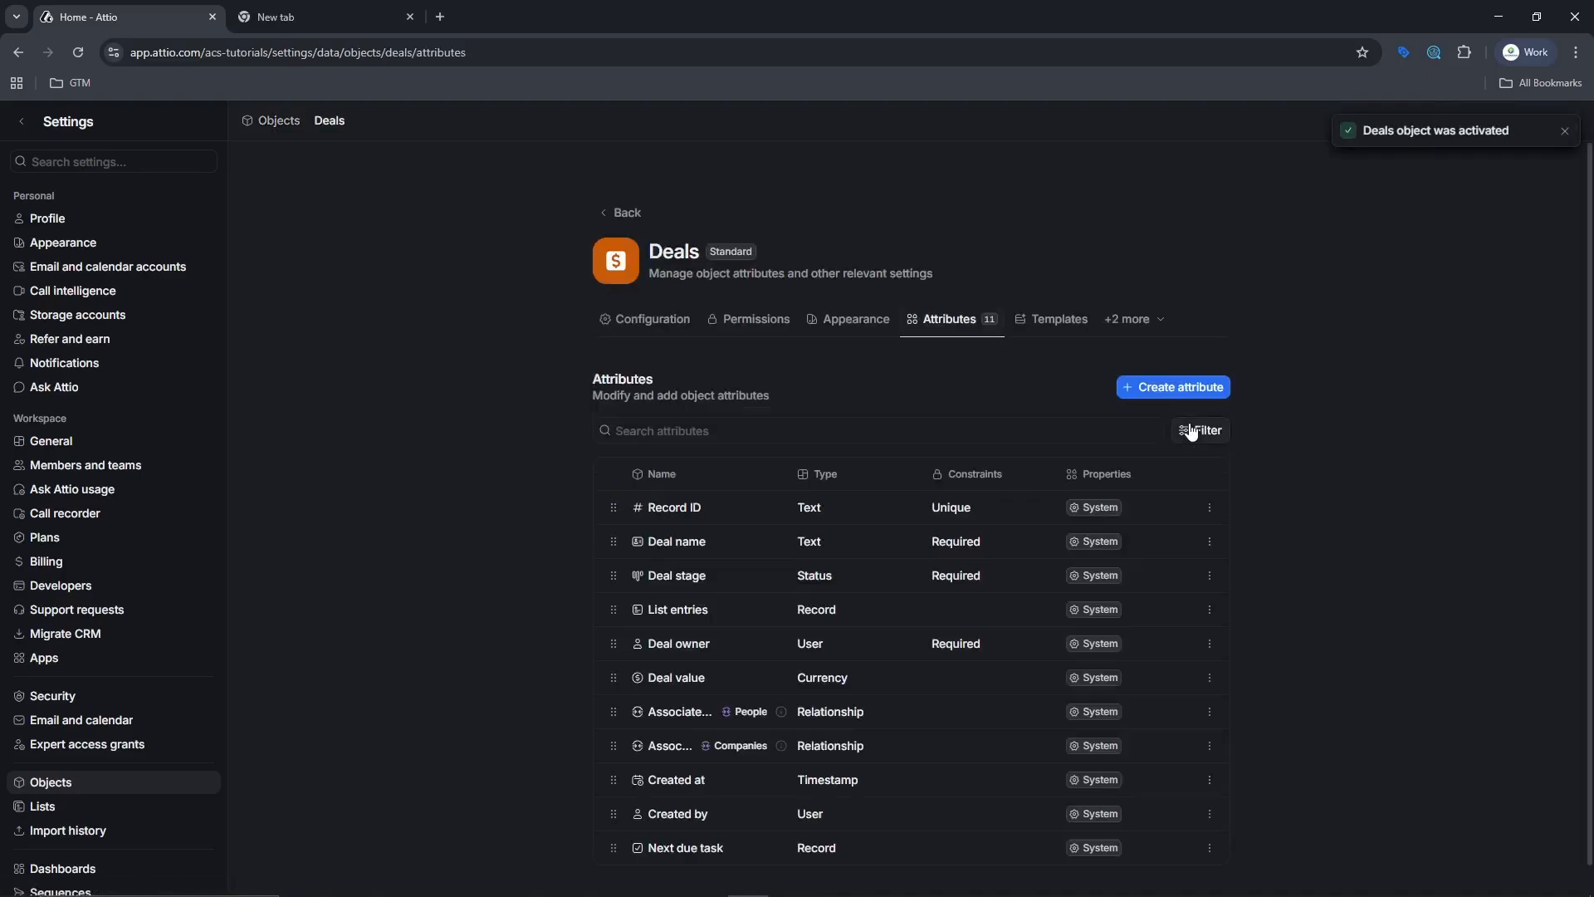
pyautogui.click(624, 211)
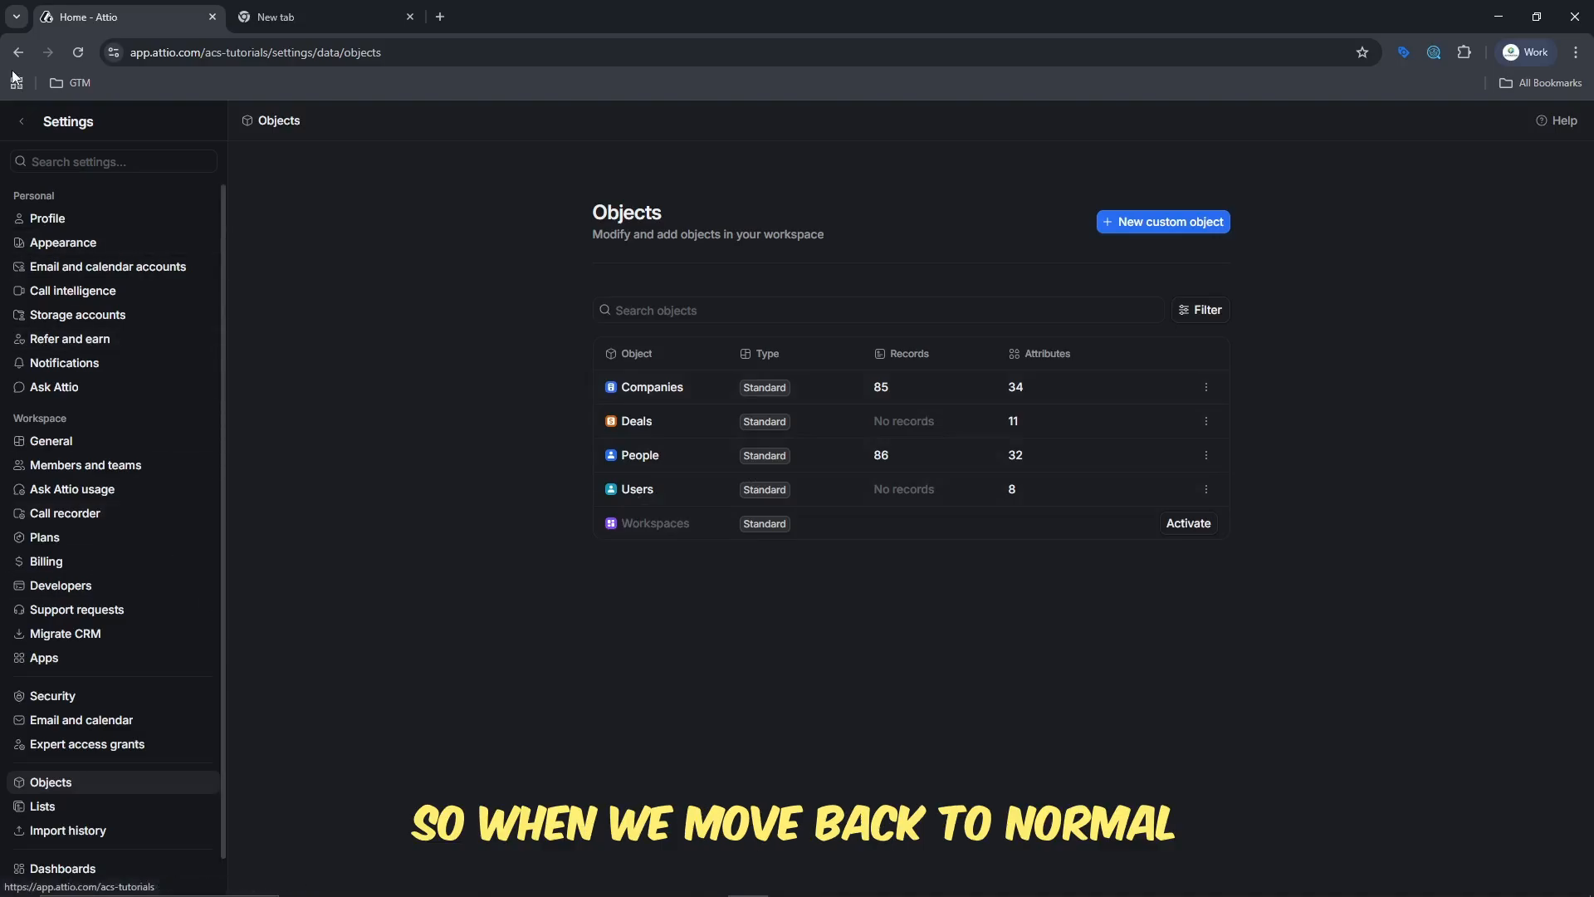
pyautogui.click(22, 123)
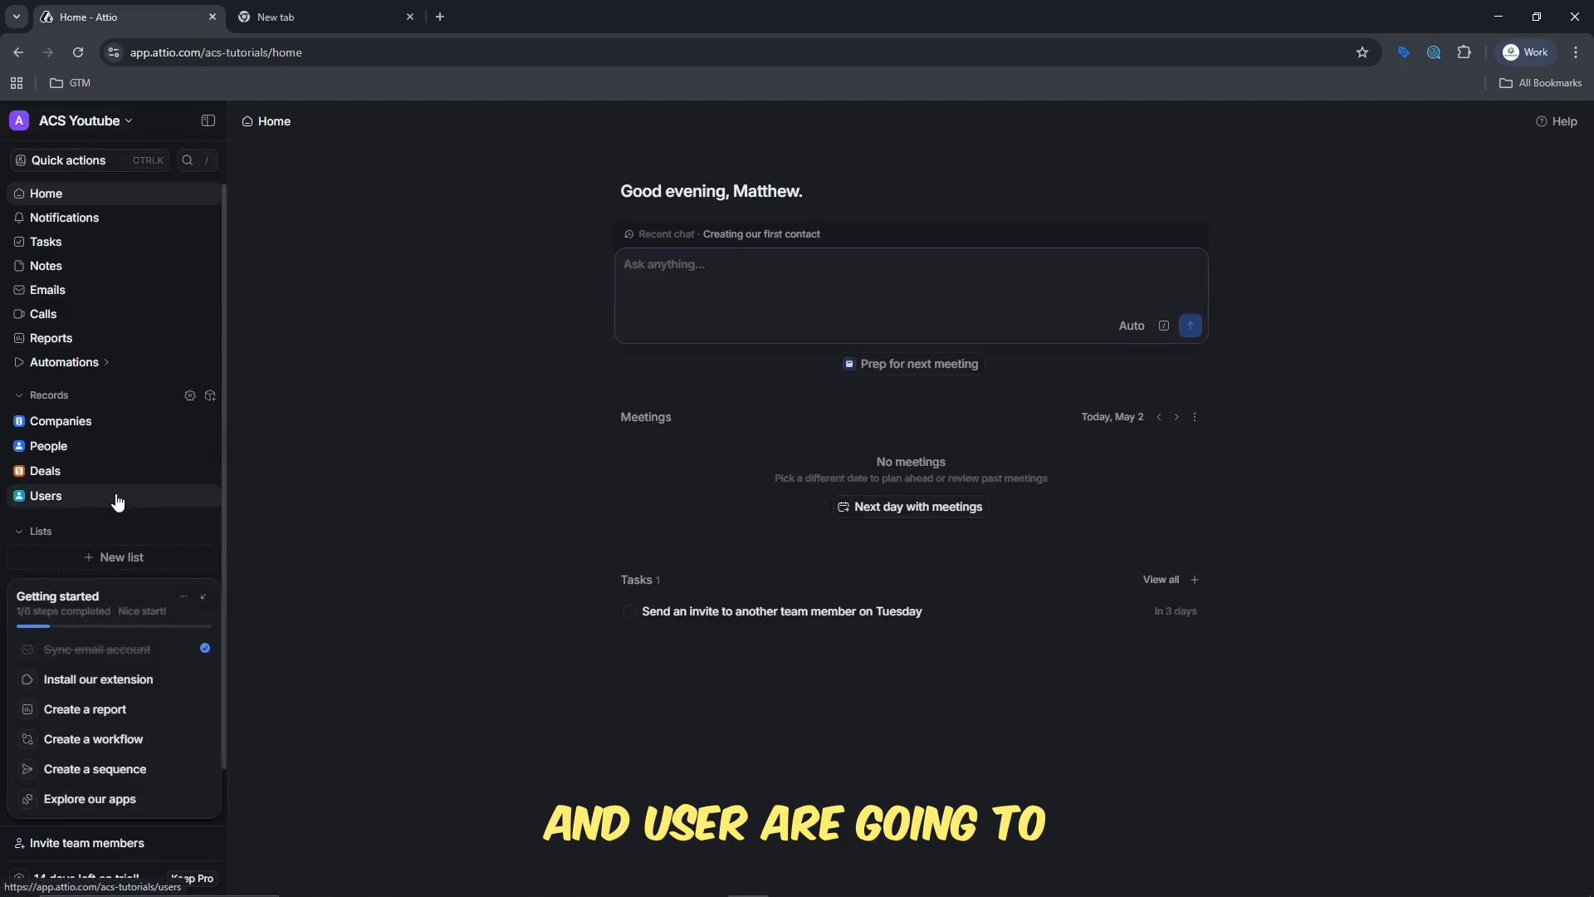
# - View the configuration of the Deals object in the object settings, then return to the objects list
pyautogui.click(212, 399)
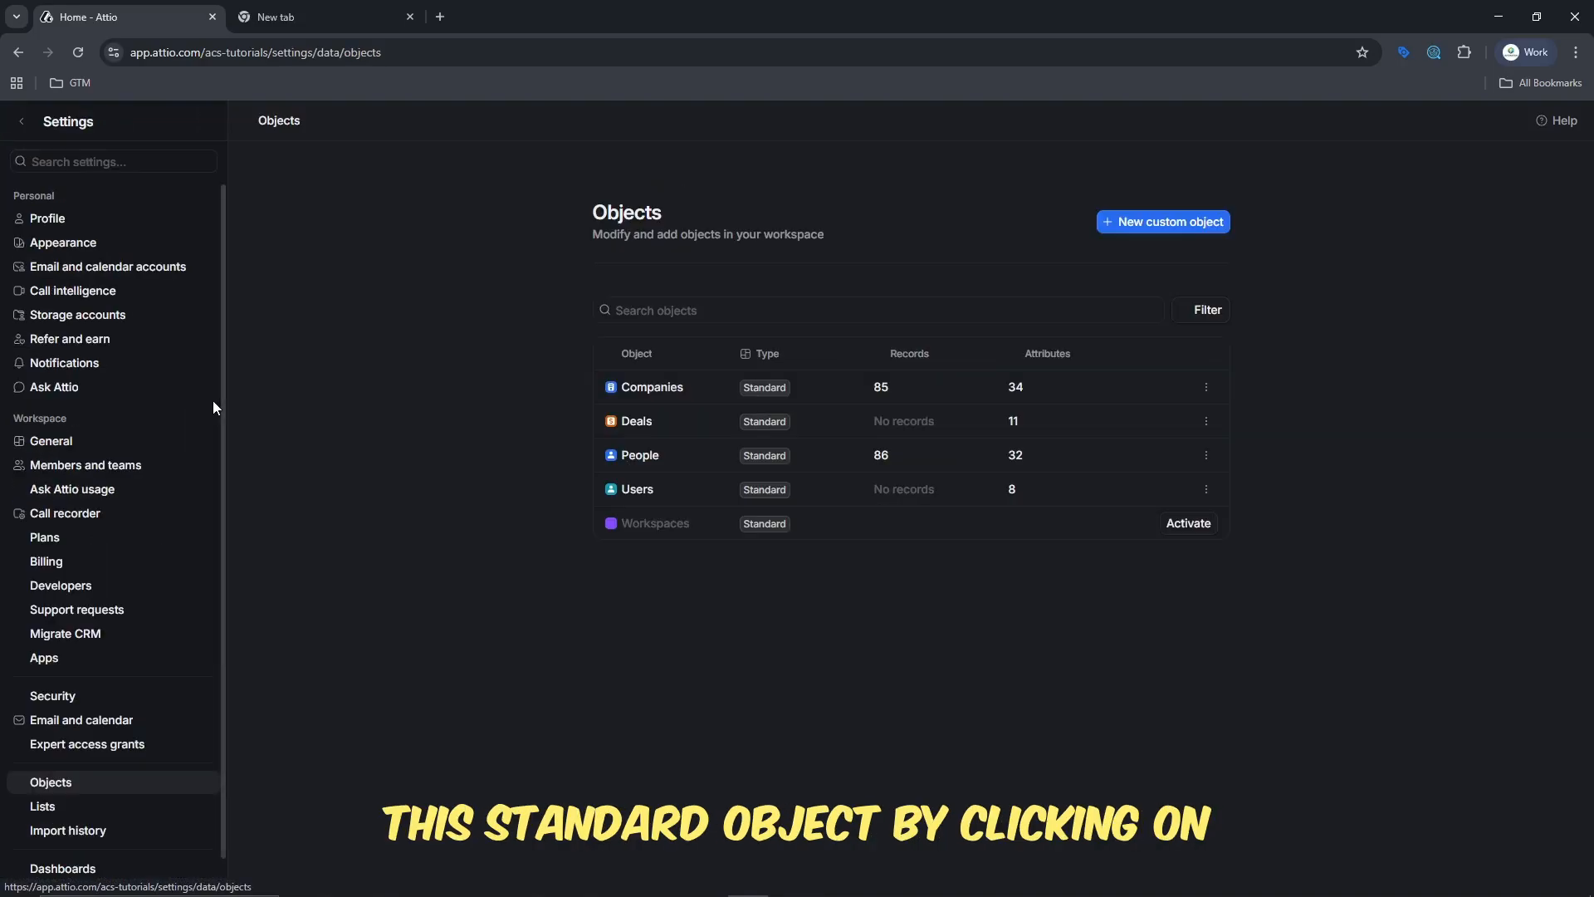
pyautogui.click(1205, 423)
pyautogui.click(1155, 454)
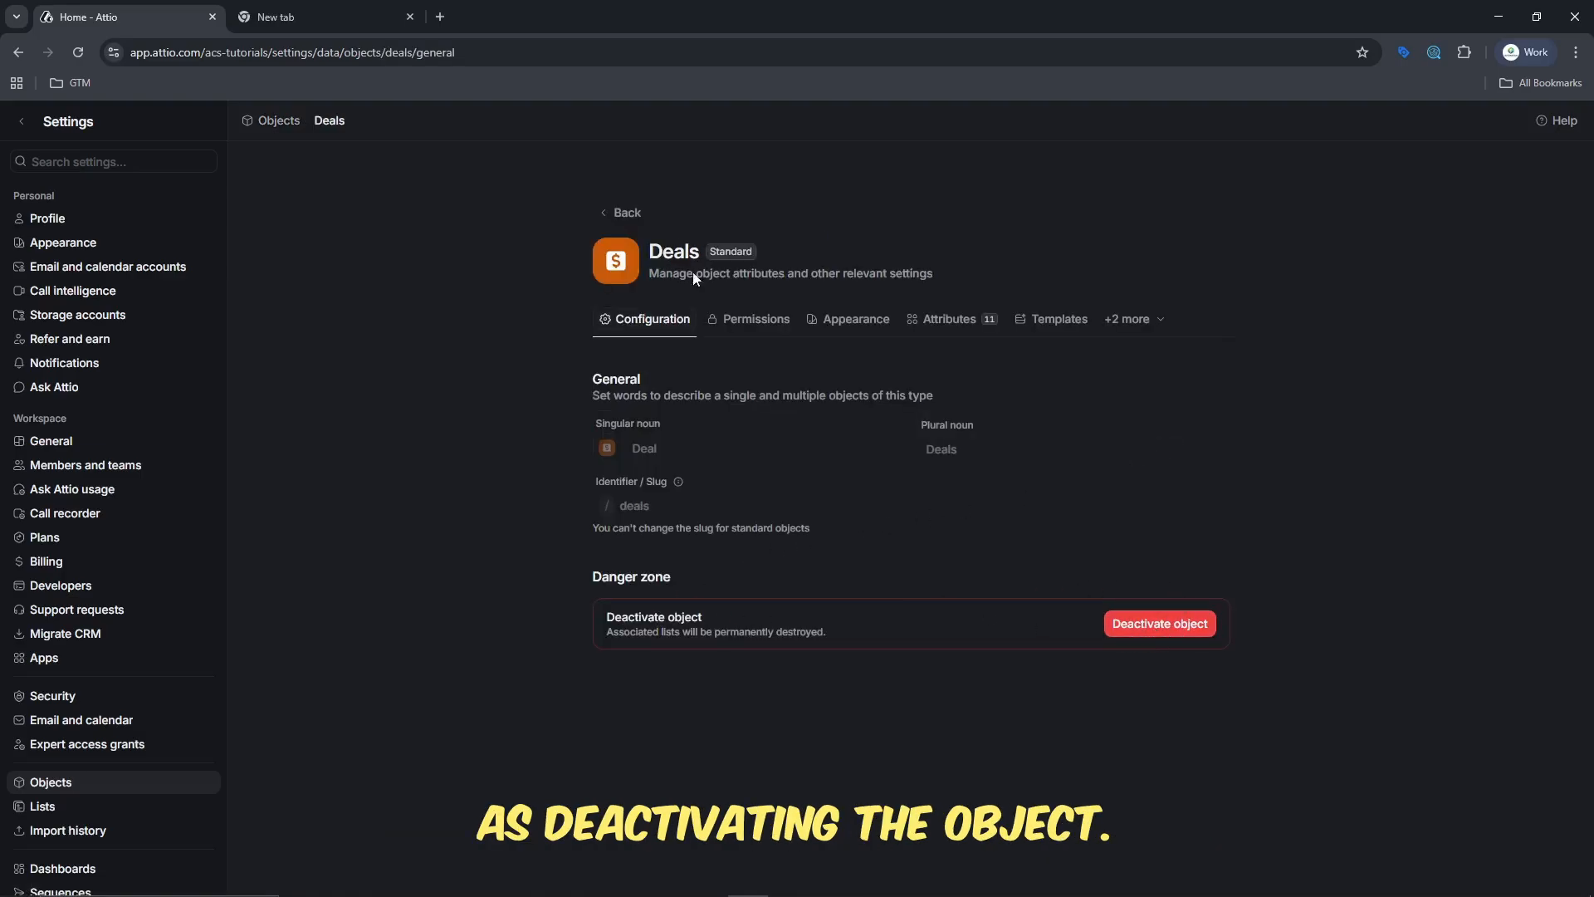
pyautogui.click(633, 217)
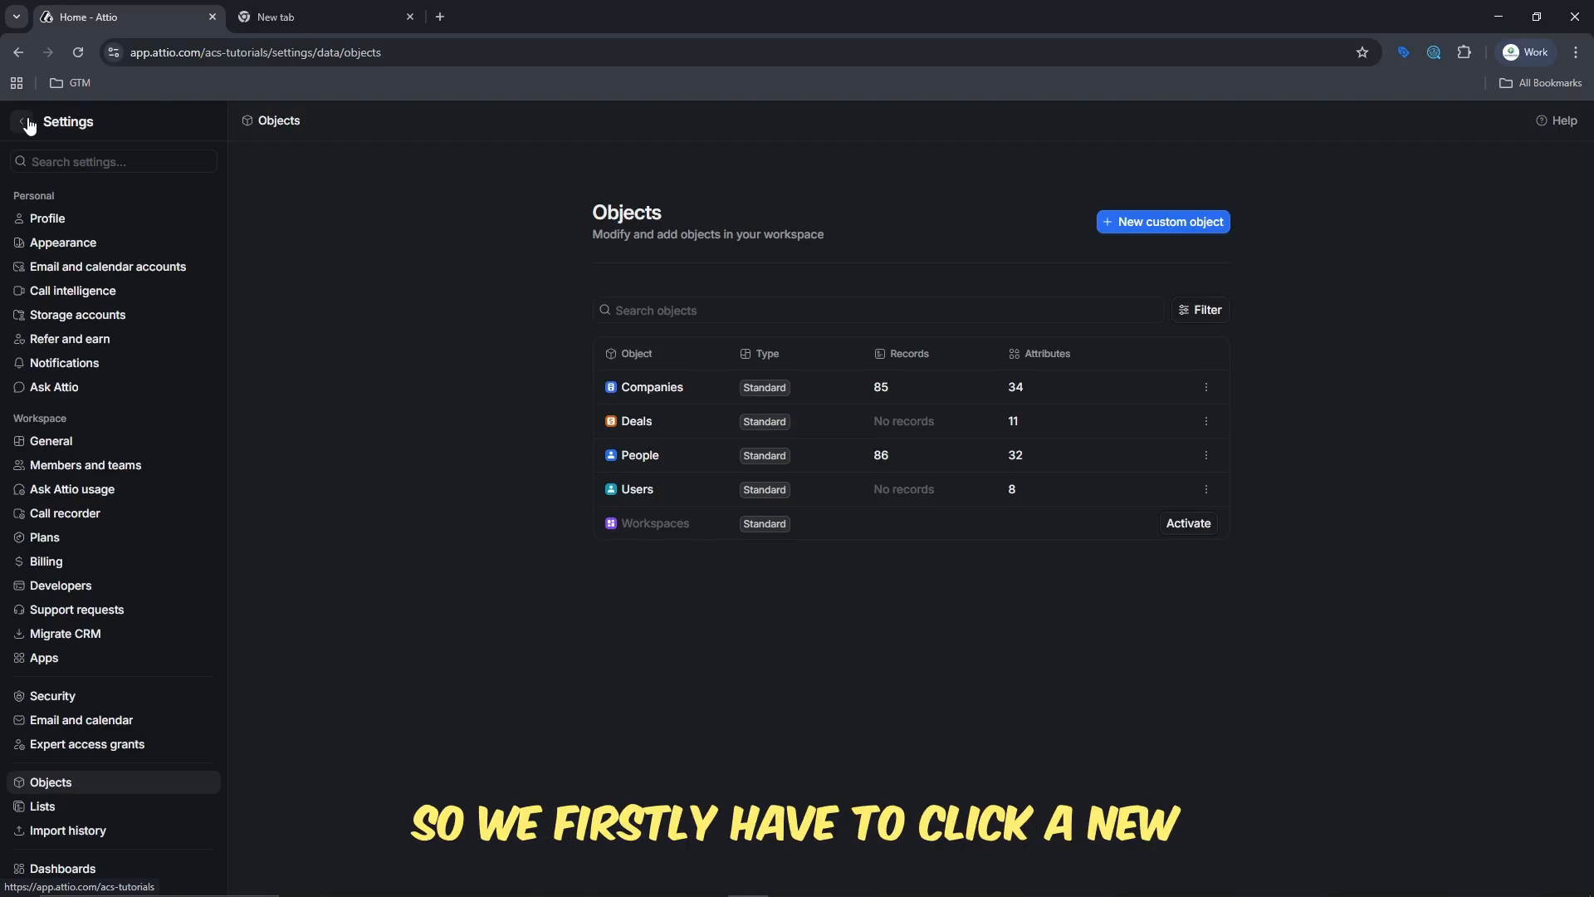
# - Create a custom object with the plural noun "Videos", the singular noun "video" and the slug "videos"
pyautogui.click(1185, 223)
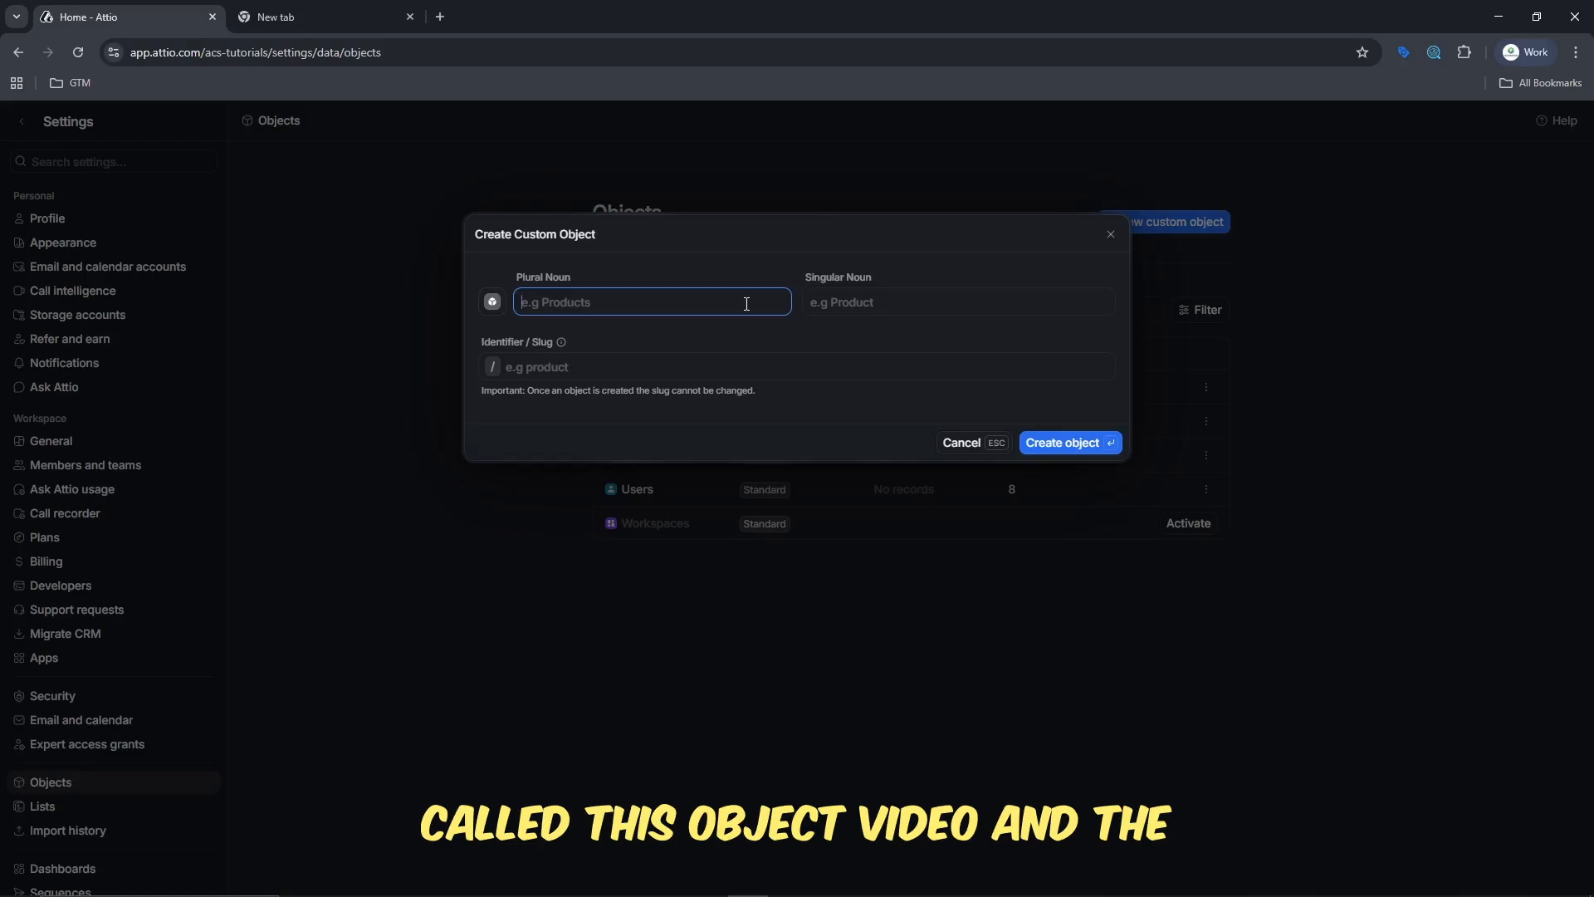
pyautogui.write('Video')
pyautogui.press('Tab')
pyautogui.write('vidoe')
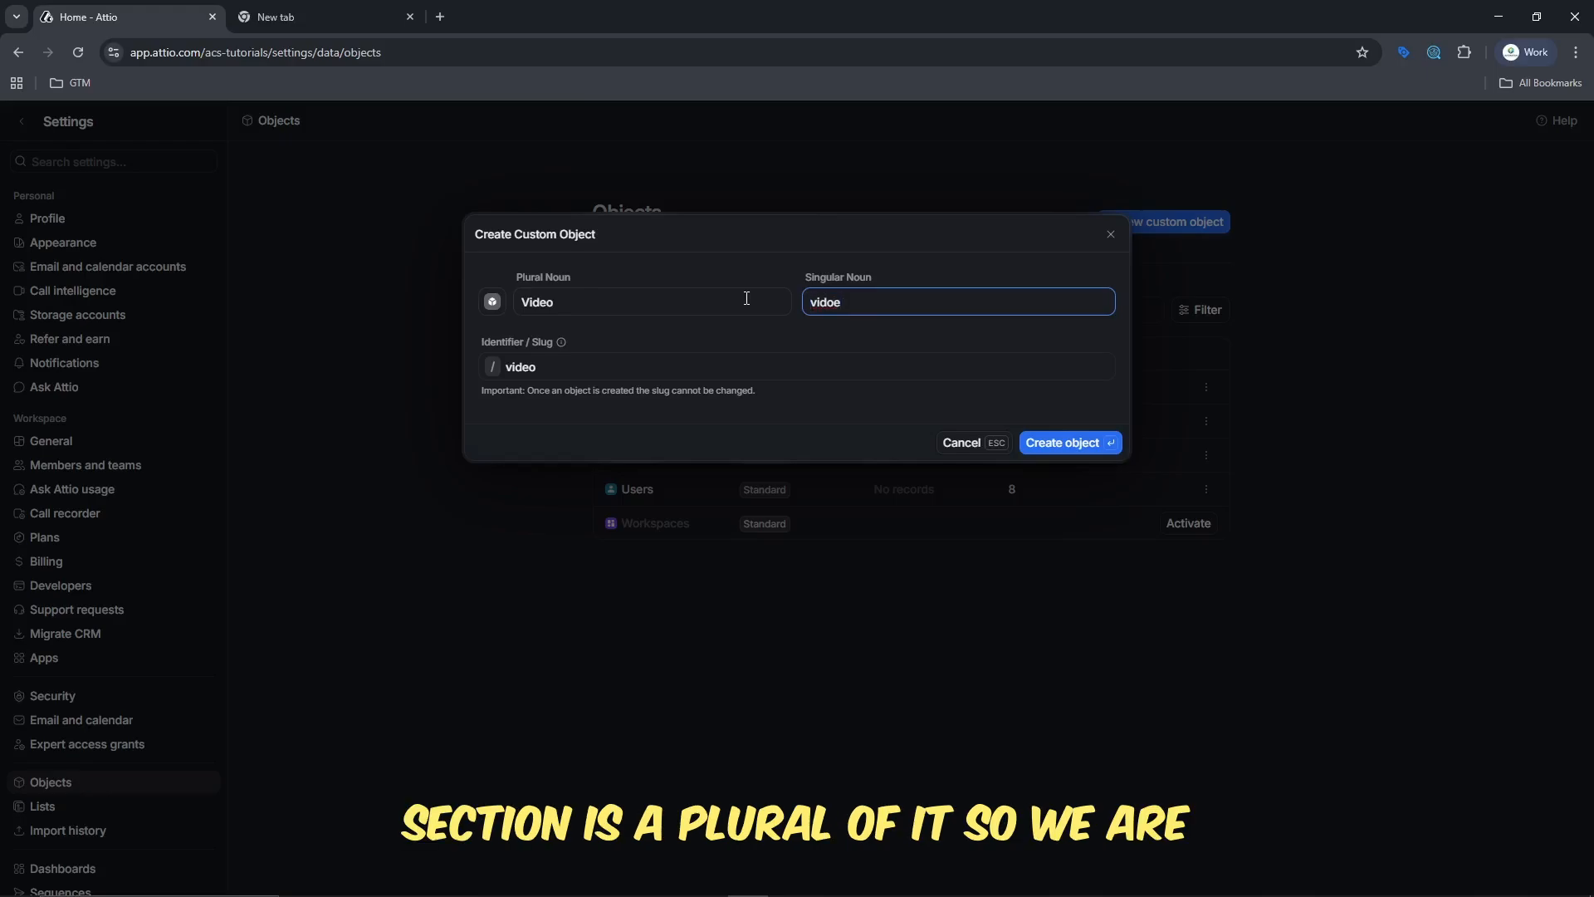
pyautogui.click(746, 298)
pyautogui.write('s')
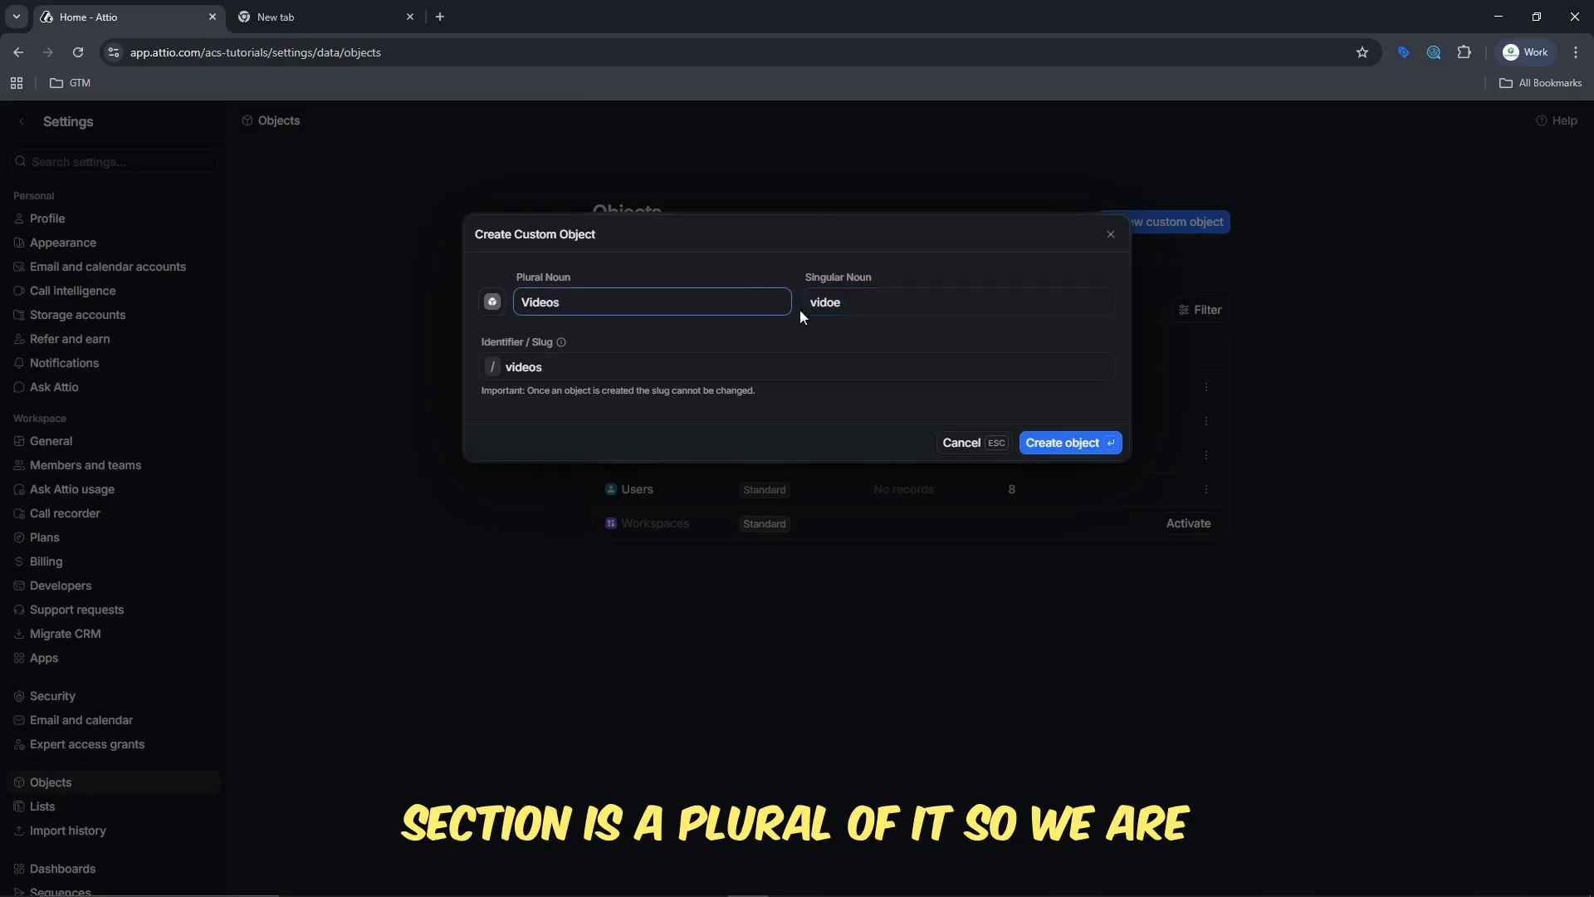
pyautogui.click(942, 304)
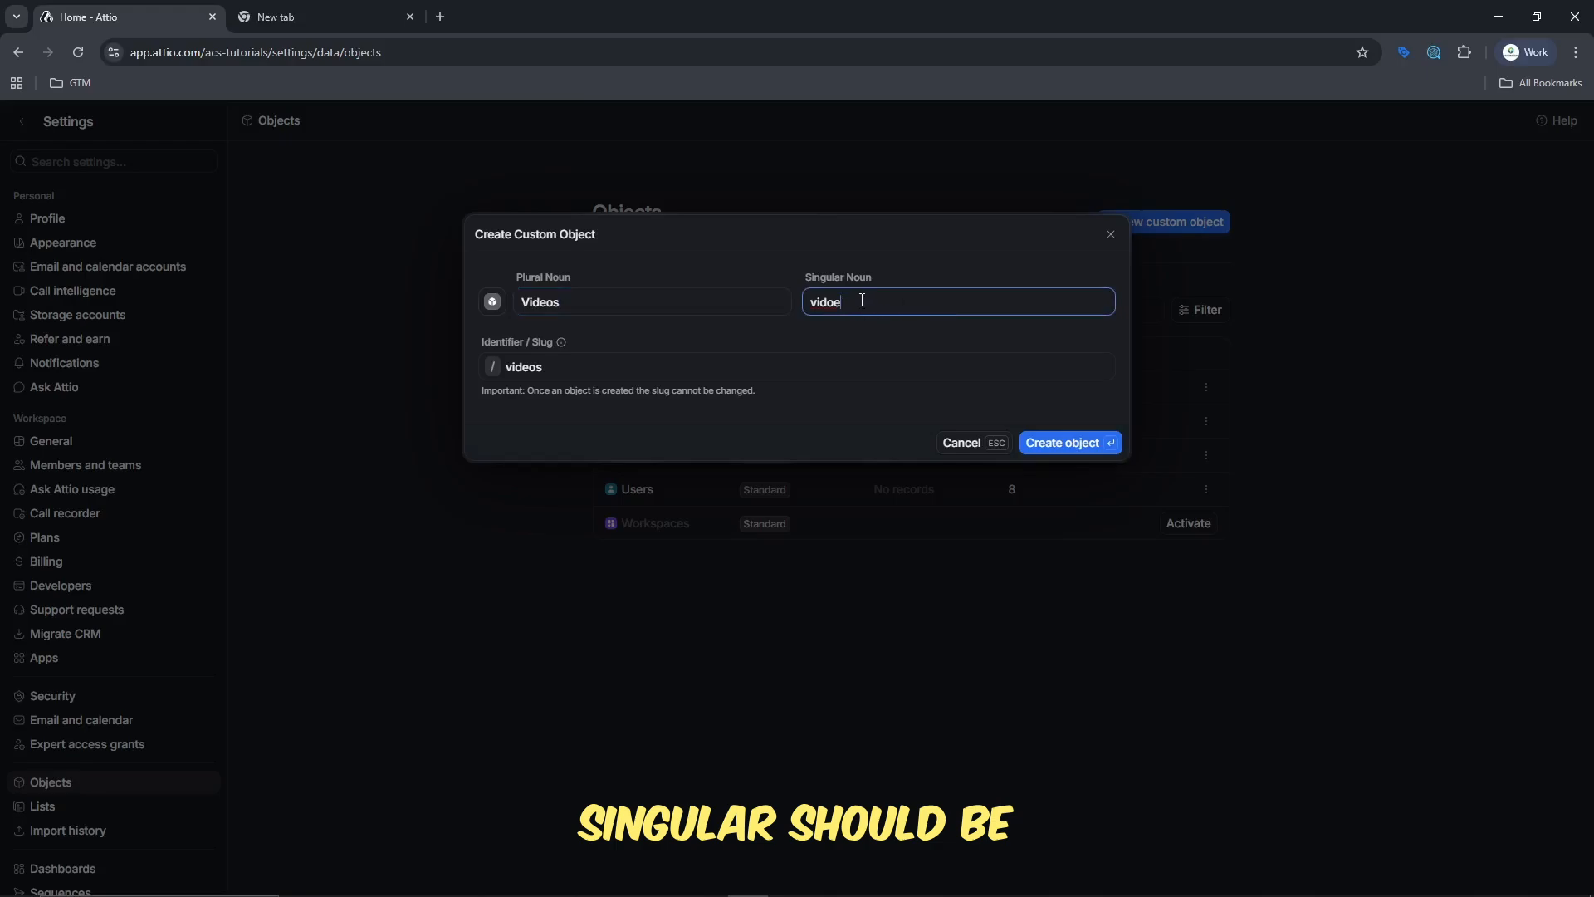
pyautogui.press('BackSpace')
pyautogui.press('BackSpace')
pyautogui.write('eo')
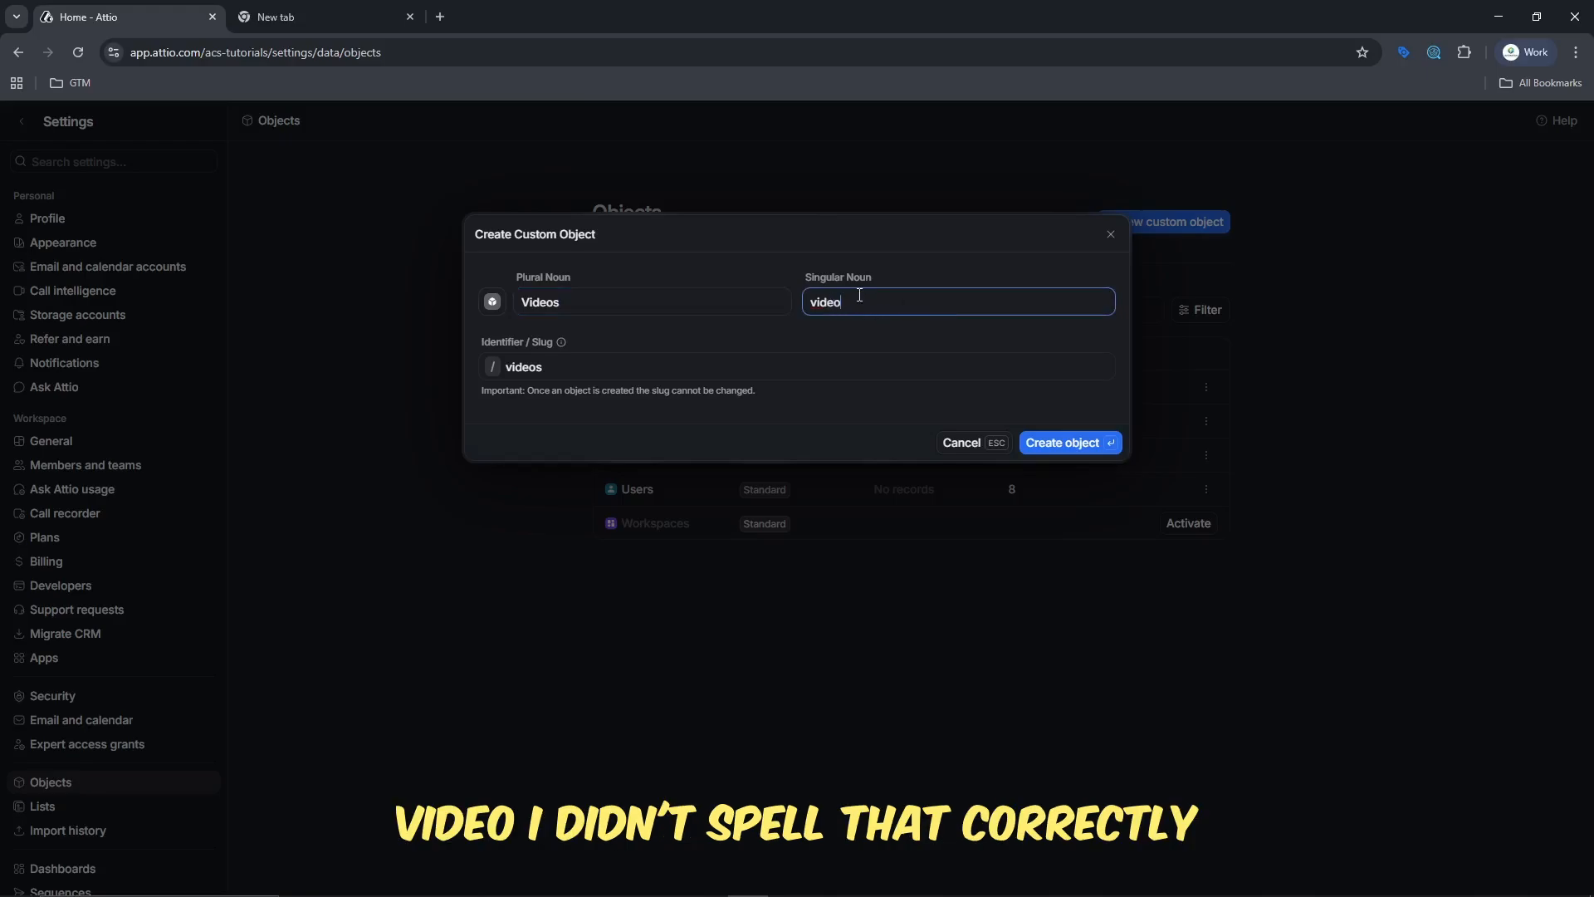
pyautogui.click(1072, 442)
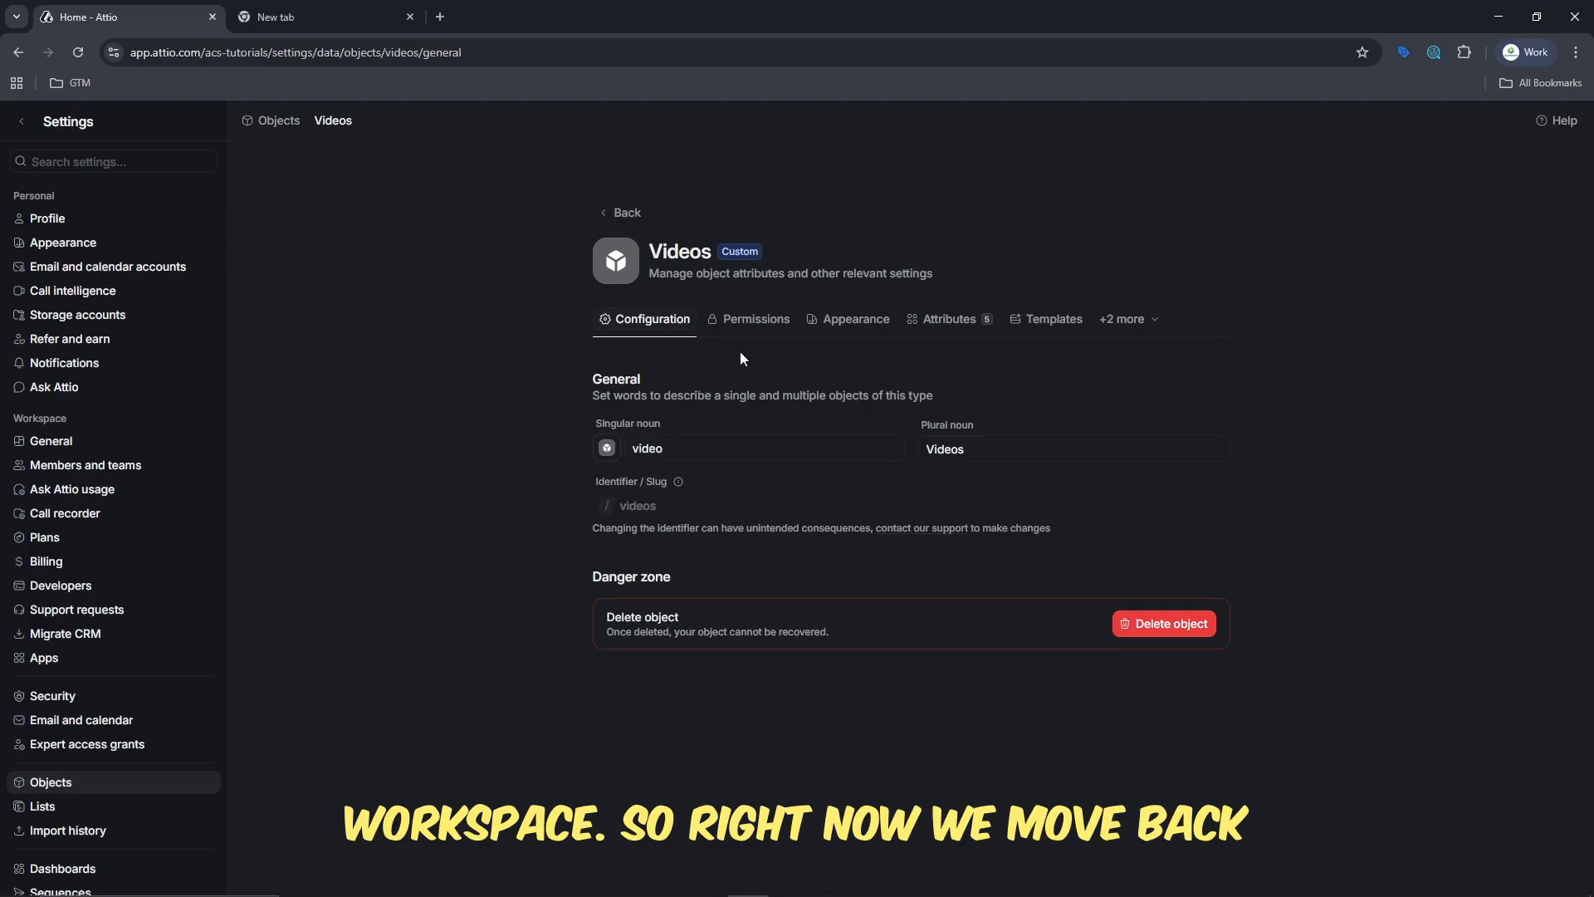
# - Copy the ID of the Next due task attribute from the Videos object's attributes
pyautogui.click(959, 321)
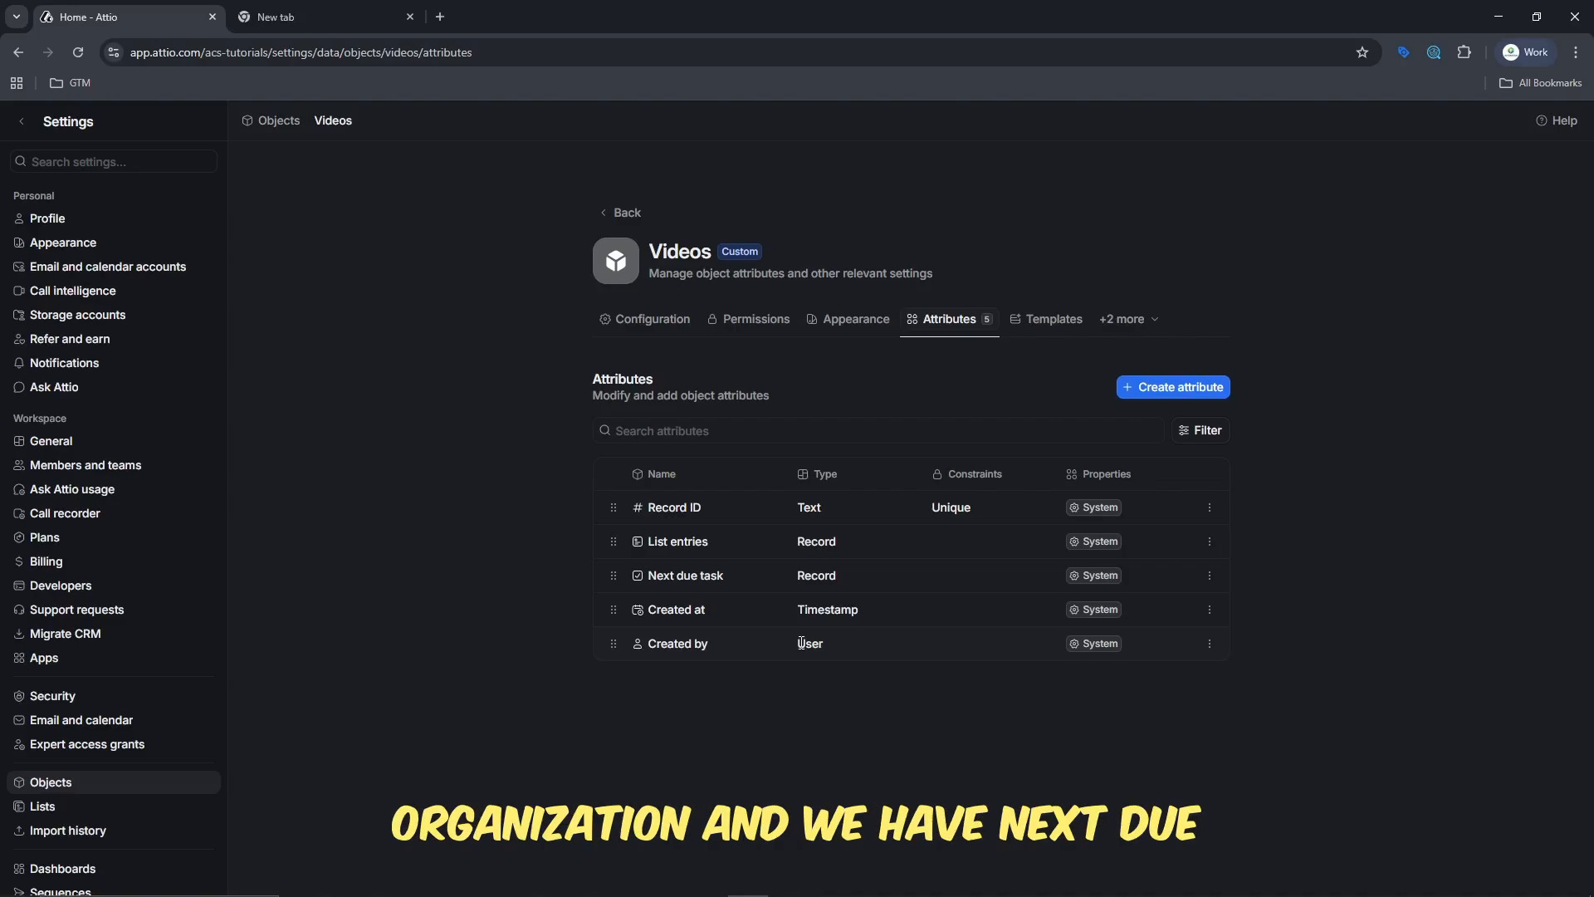
pyautogui.click(1208, 578)
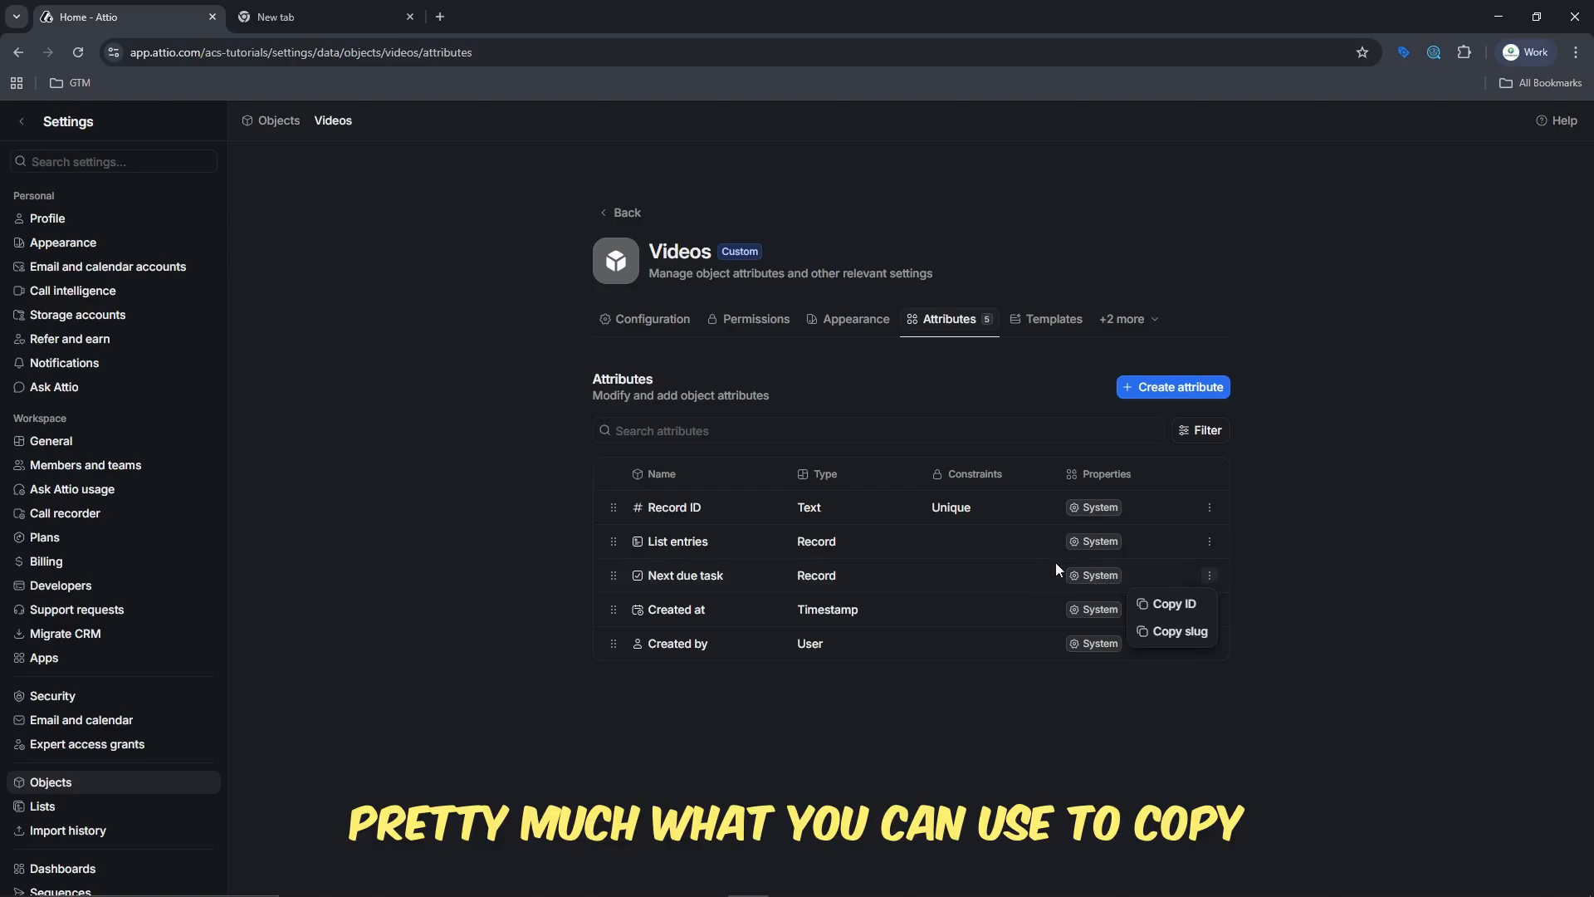
pyautogui.click(1188, 605)
pyautogui.click(1209, 574)
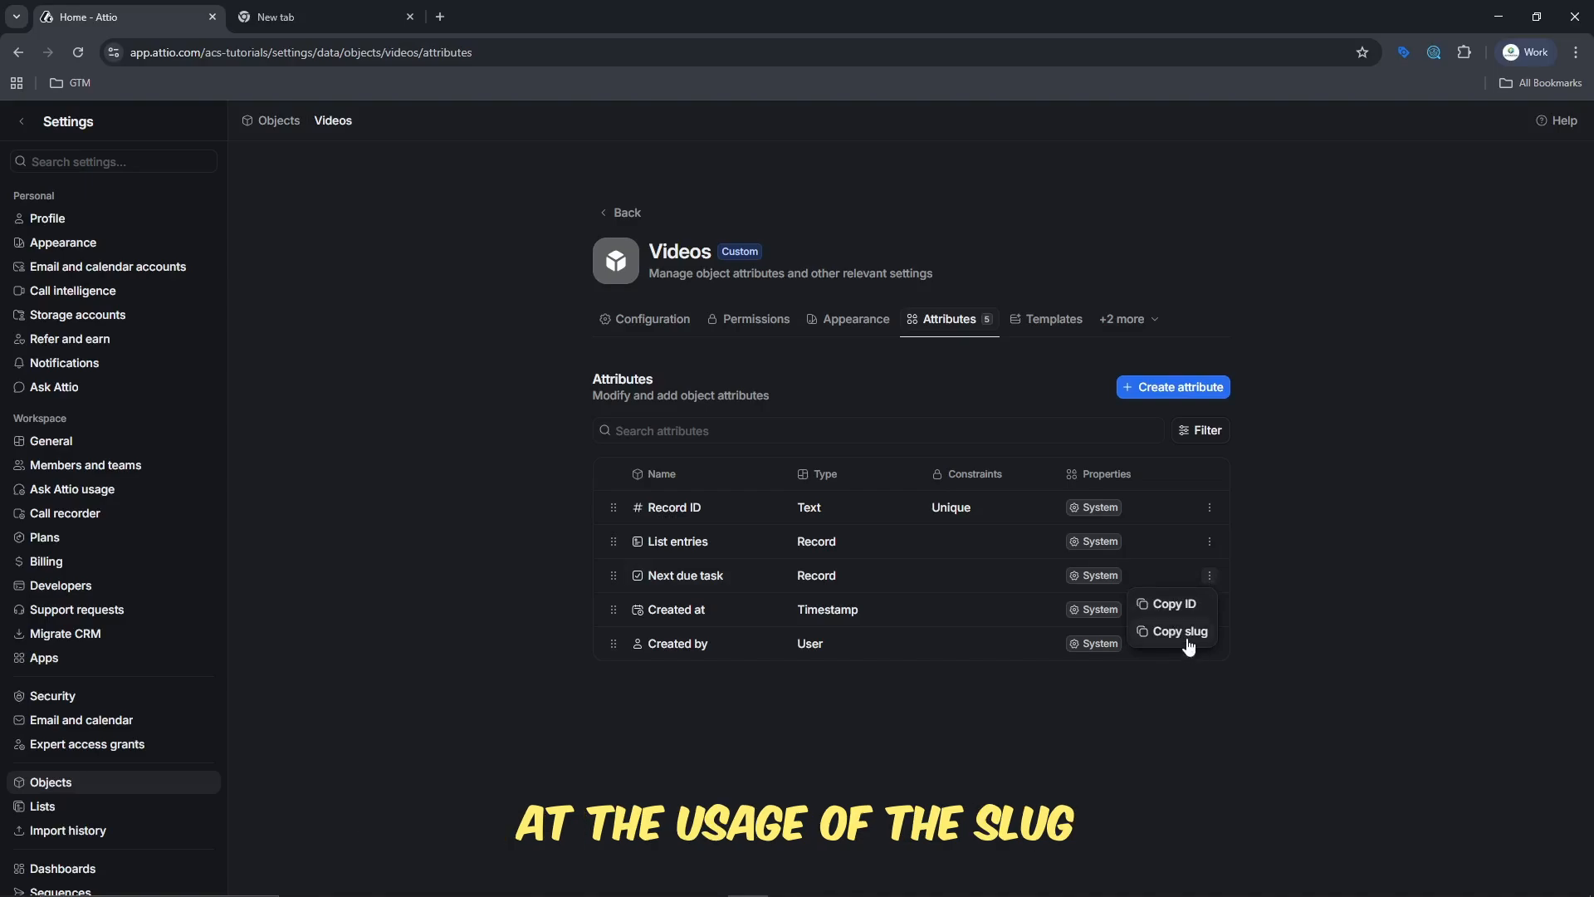
pyautogui.click(734, 677)
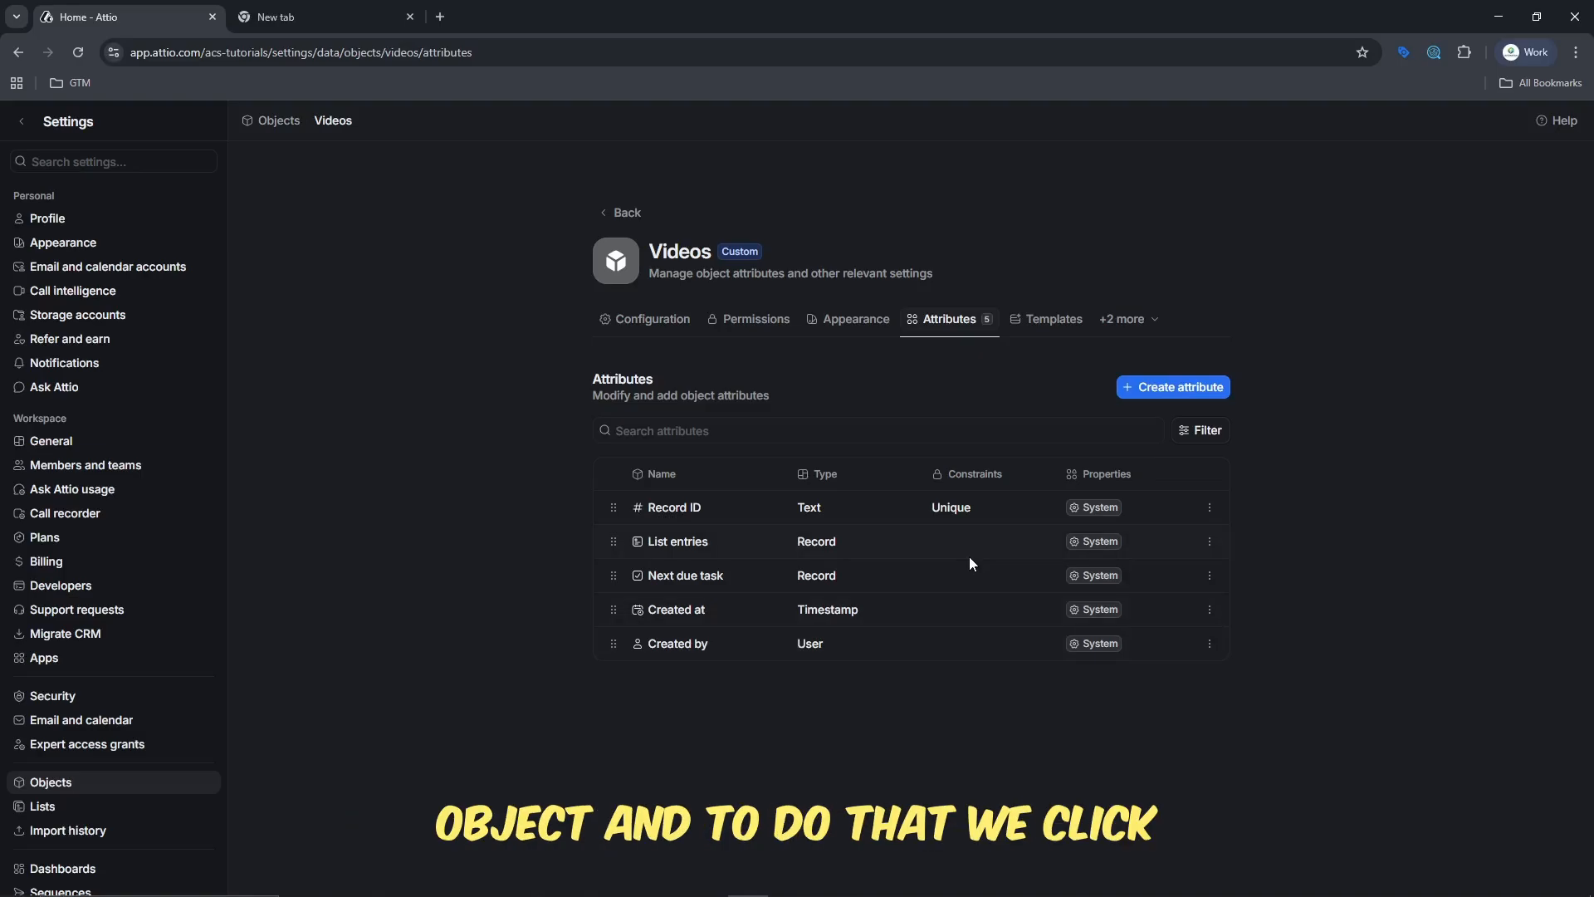
pyautogui.click(1179, 385)
pyautogui.click(717, 353)
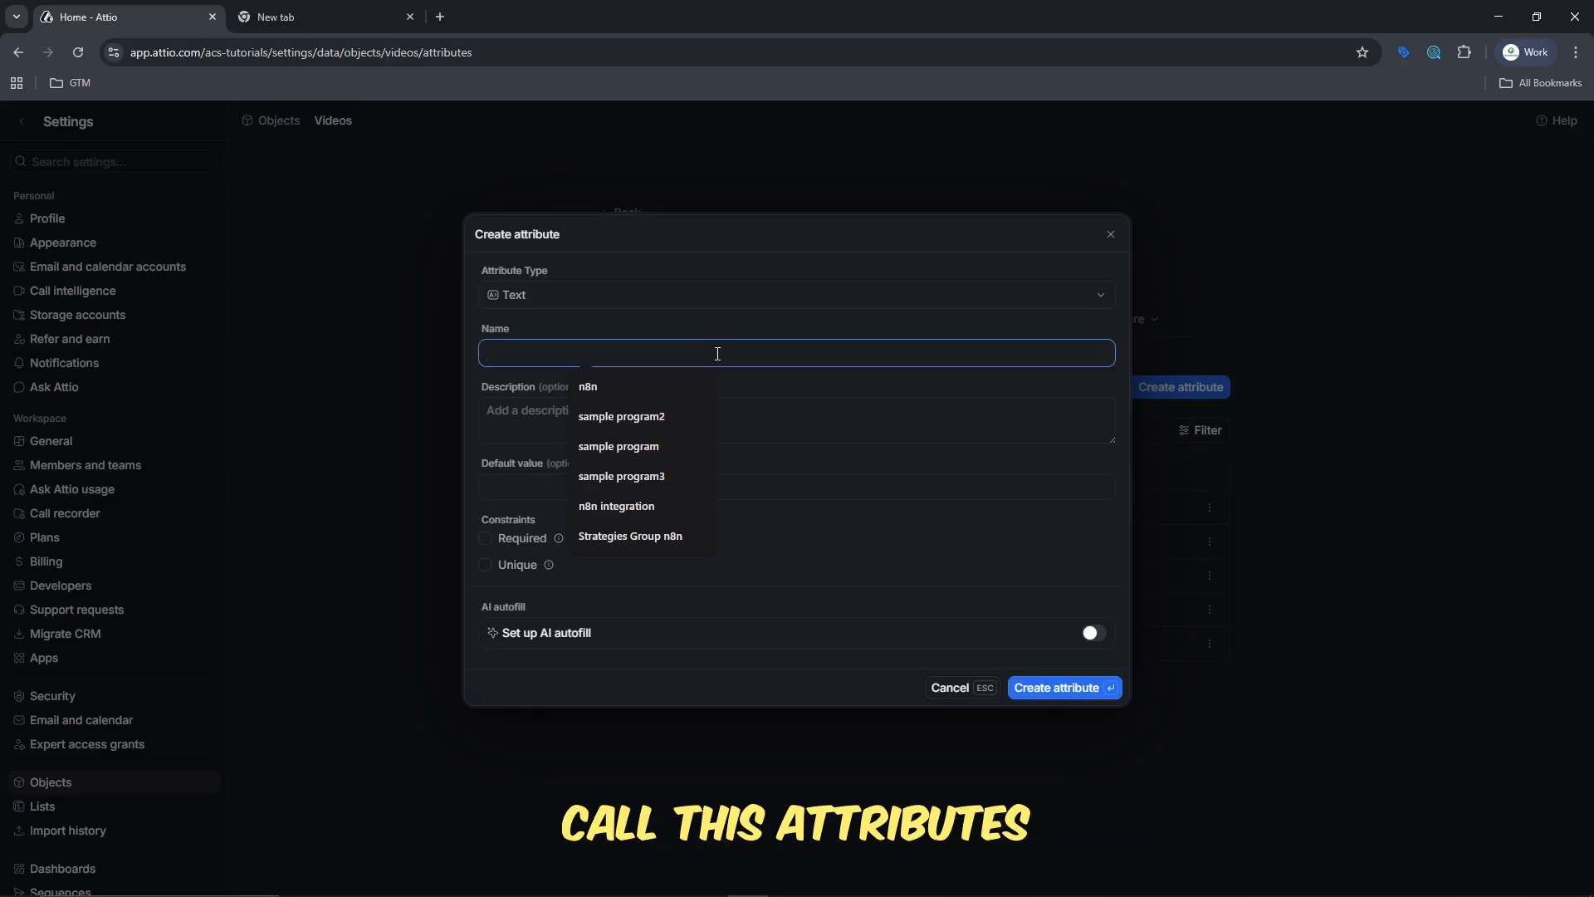
pyautogui.write('Title')
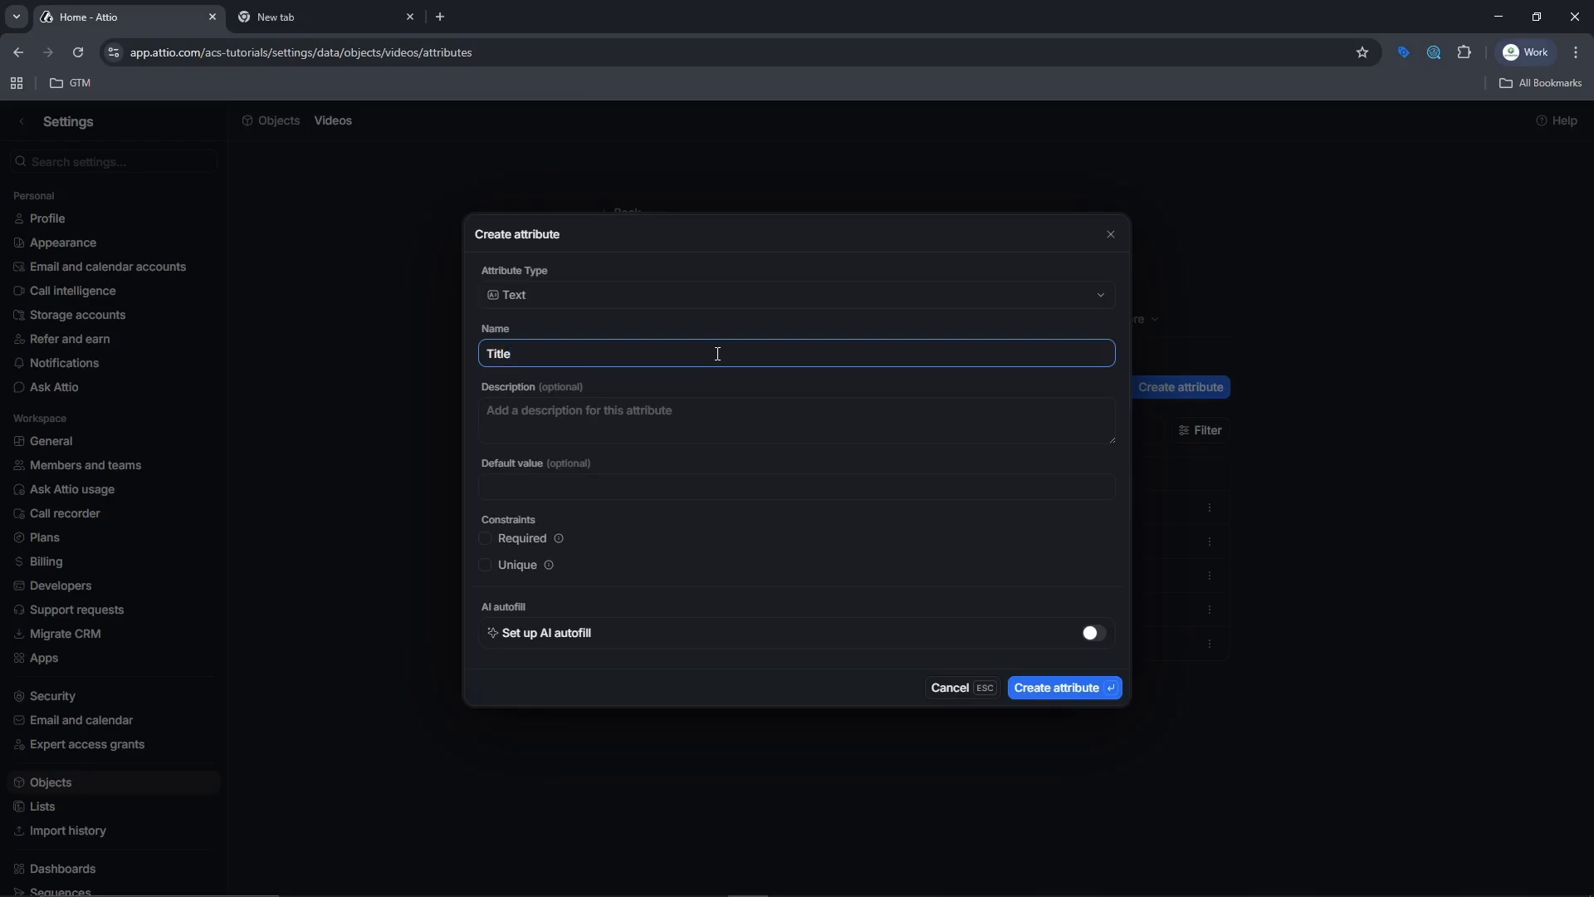
pyautogui.click(1110, 235)
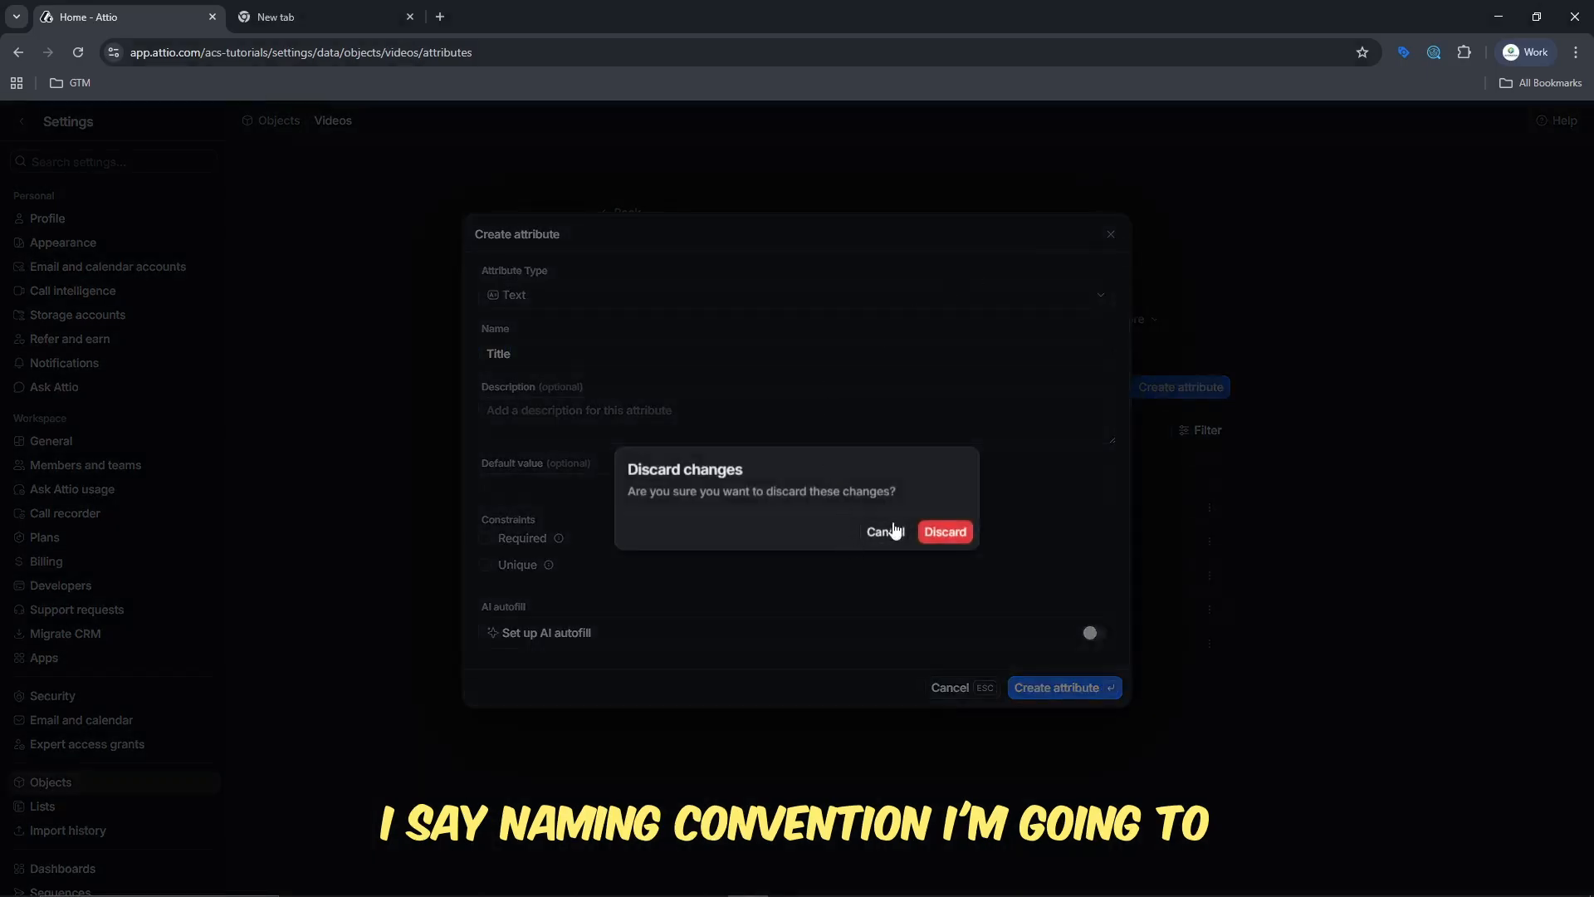
pyautogui.click(937, 533)
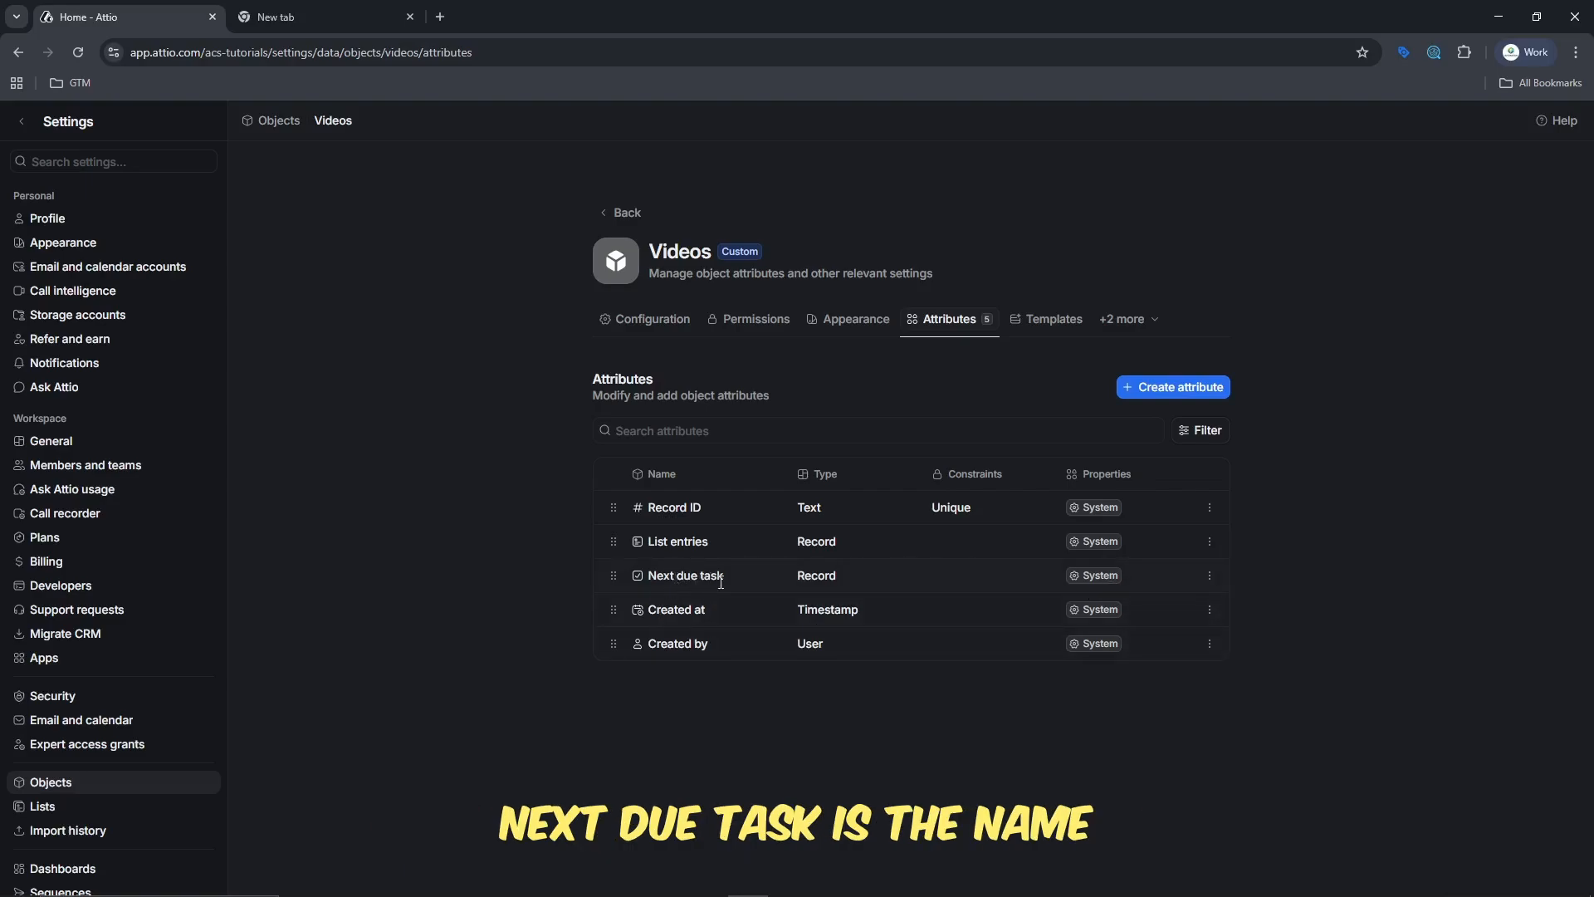
# - Copy the Next due task attribute's identifier again and paste it into the browser's address bar to inspect its naming format
pyautogui.moveTo(729, 580); pyautogui.dragTo(1036, 581)
pyautogui.click(1210, 577)
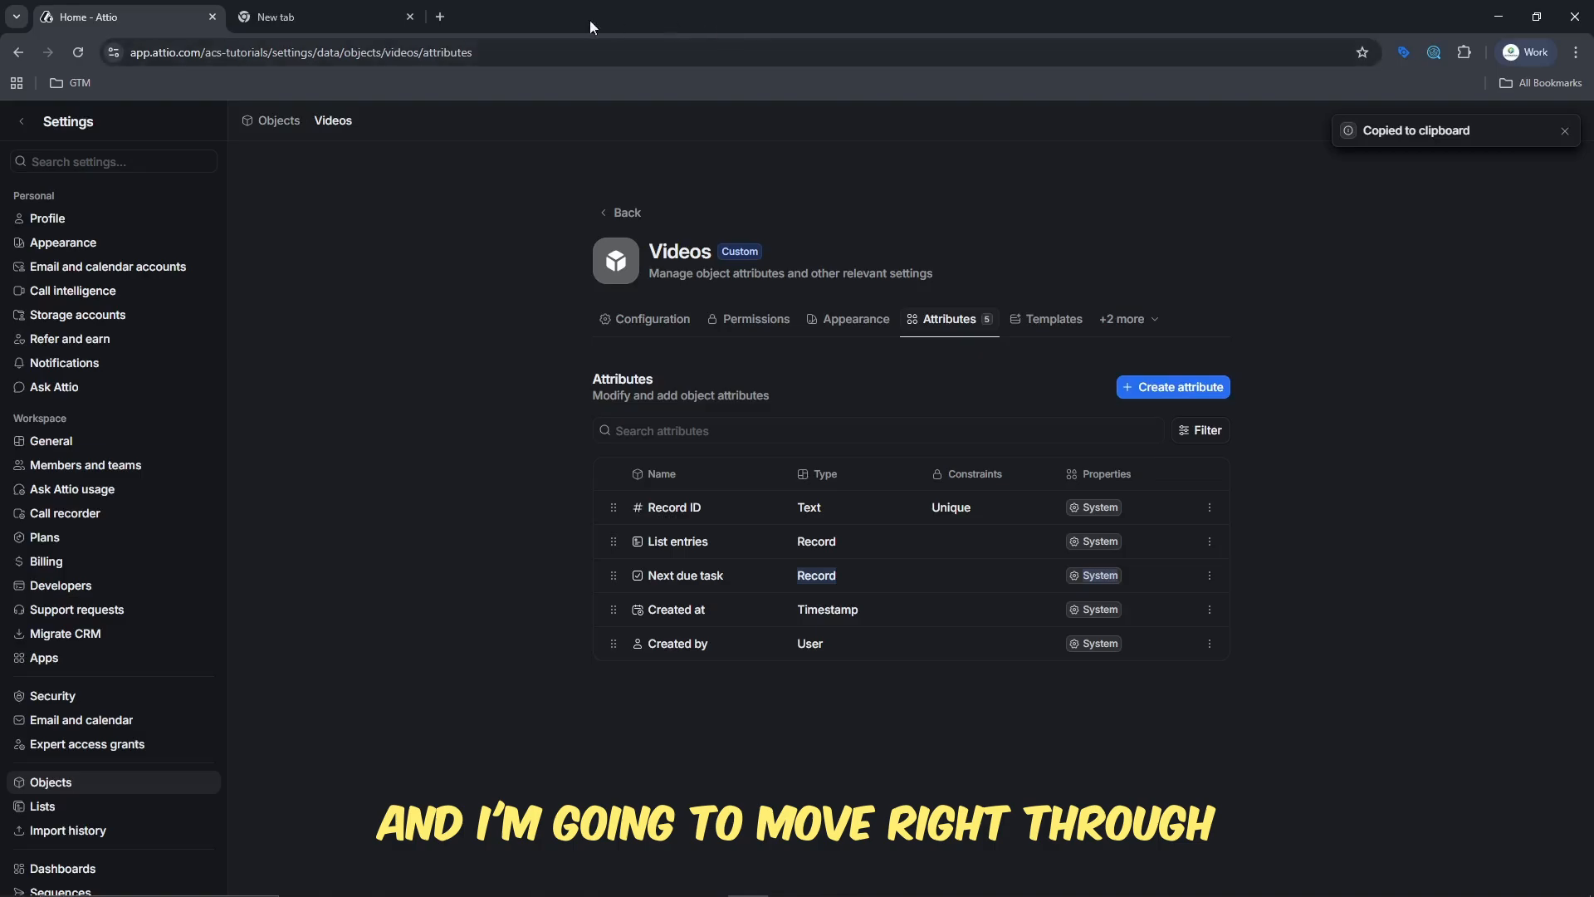
pyautogui.click(541, 57)
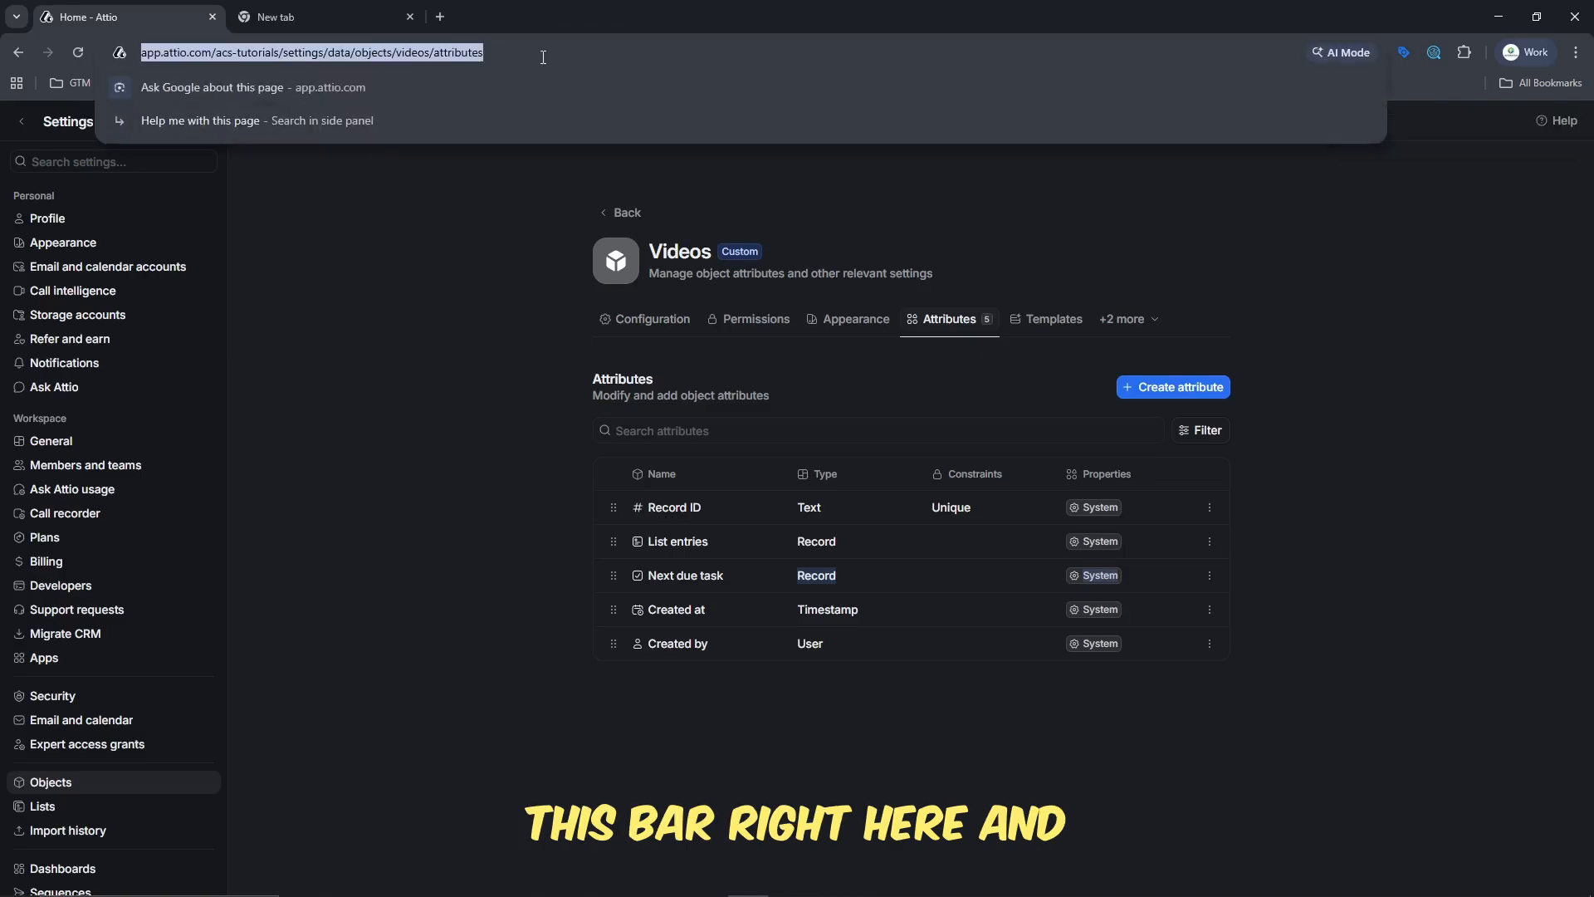
pyautogui.hotkey('ctrl', 'v')
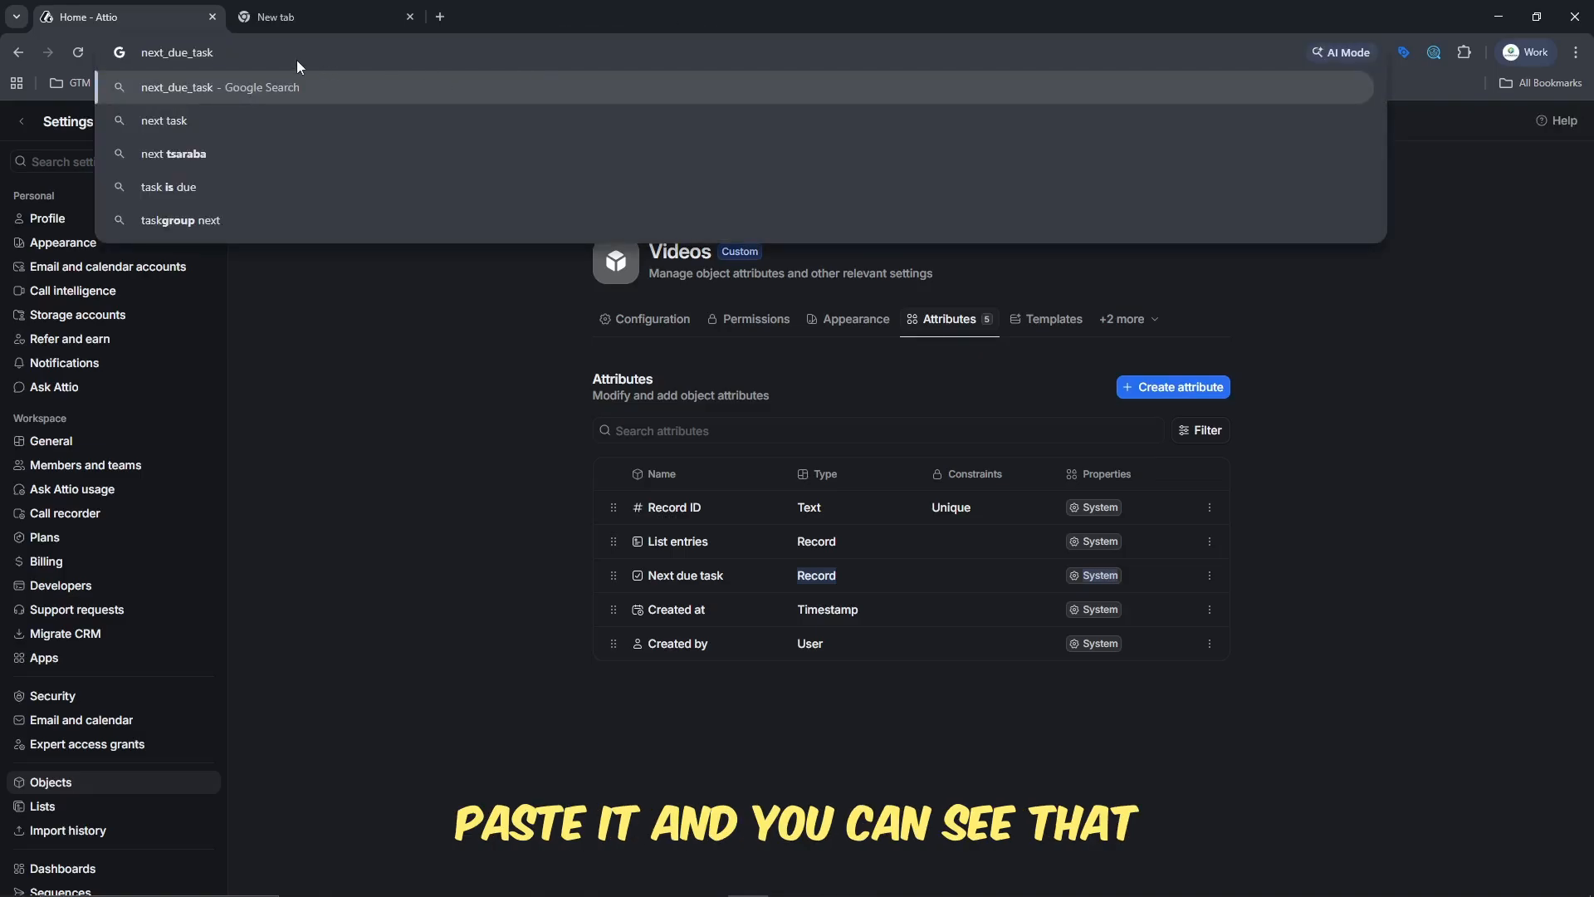
pyautogui.moveTo(214, 53)
pyautogui.mouseDown()
pyautogui.moveTo(155, 66)
pyautogui.moveTo(235, 51)
pyautogui.mouseUp()
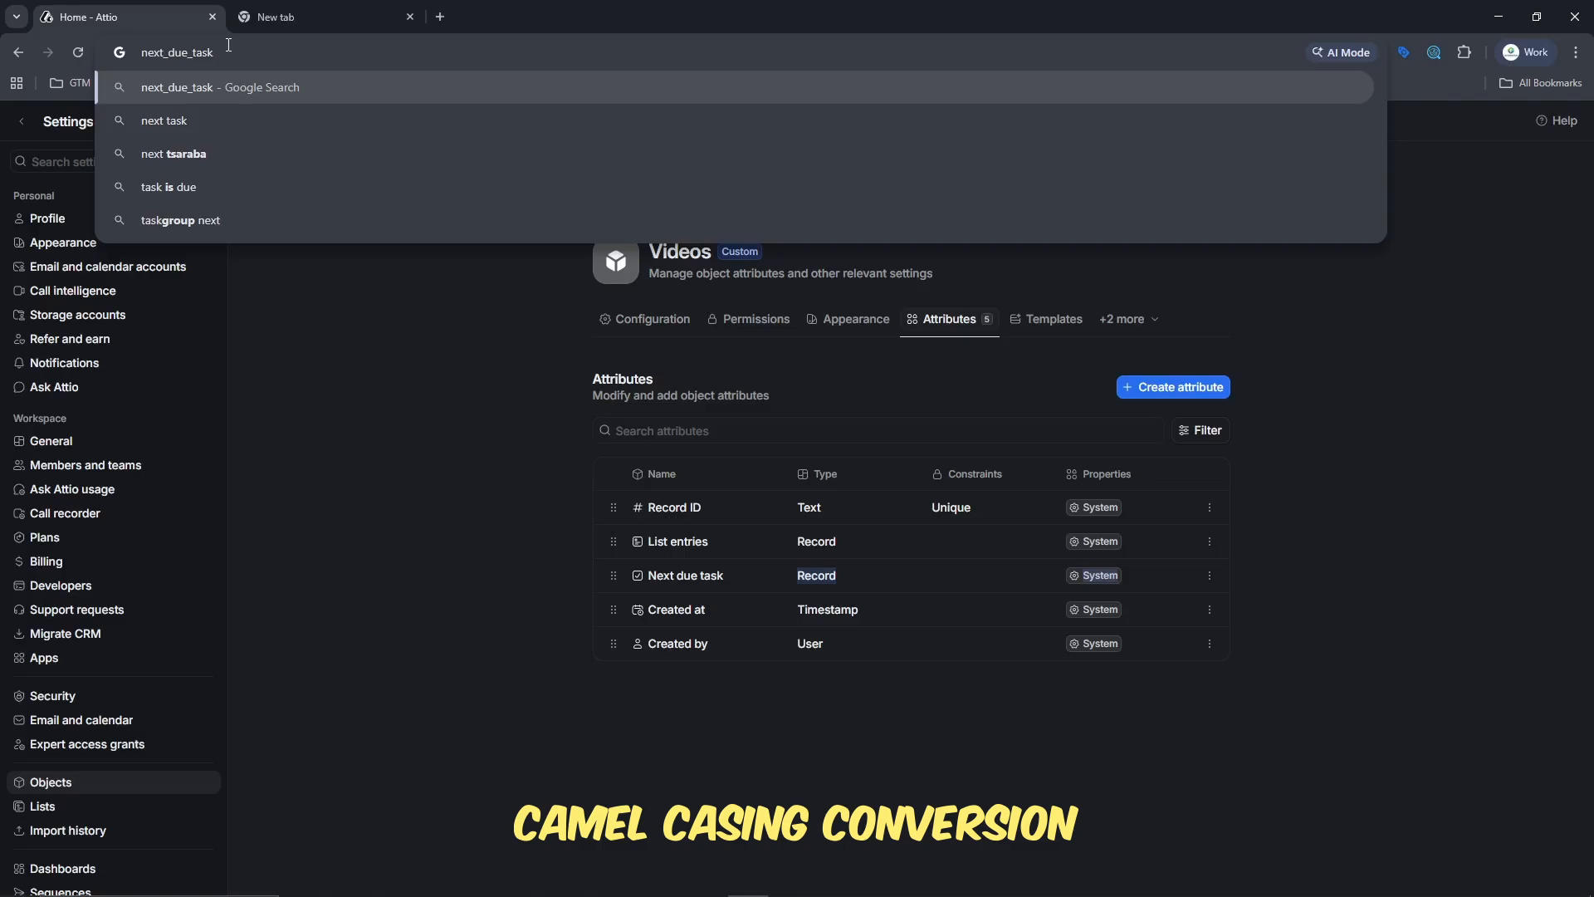
pyautogui.click(307, 322)
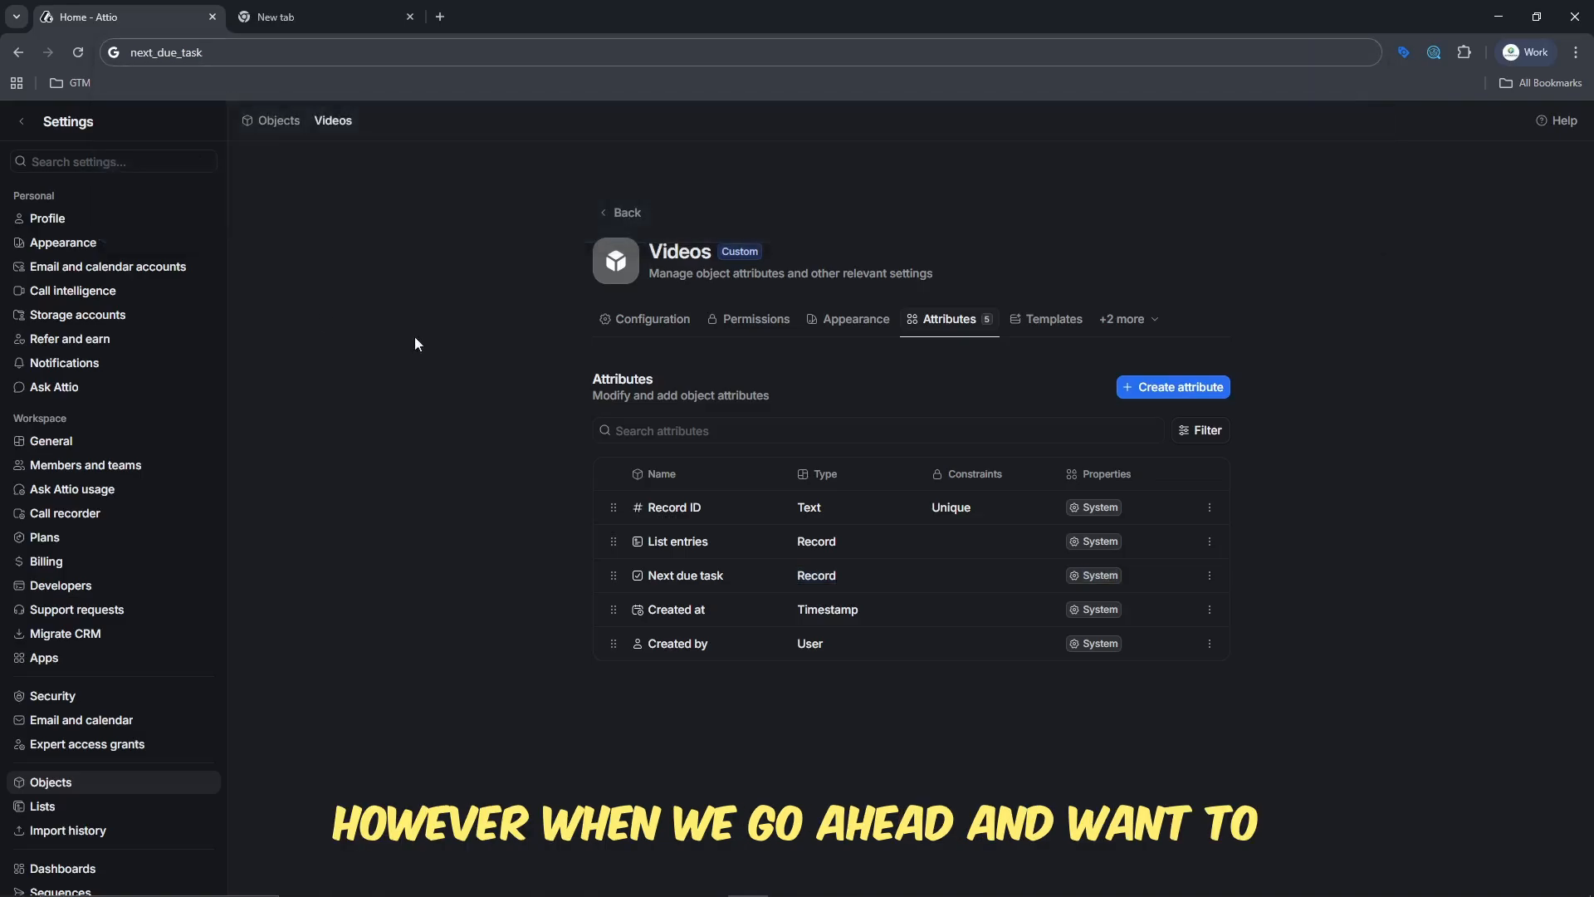
# - Create a required Text attribute named "Title" with the description "Title of the video" for the Videos object
pyautogui.click(1185, 388)
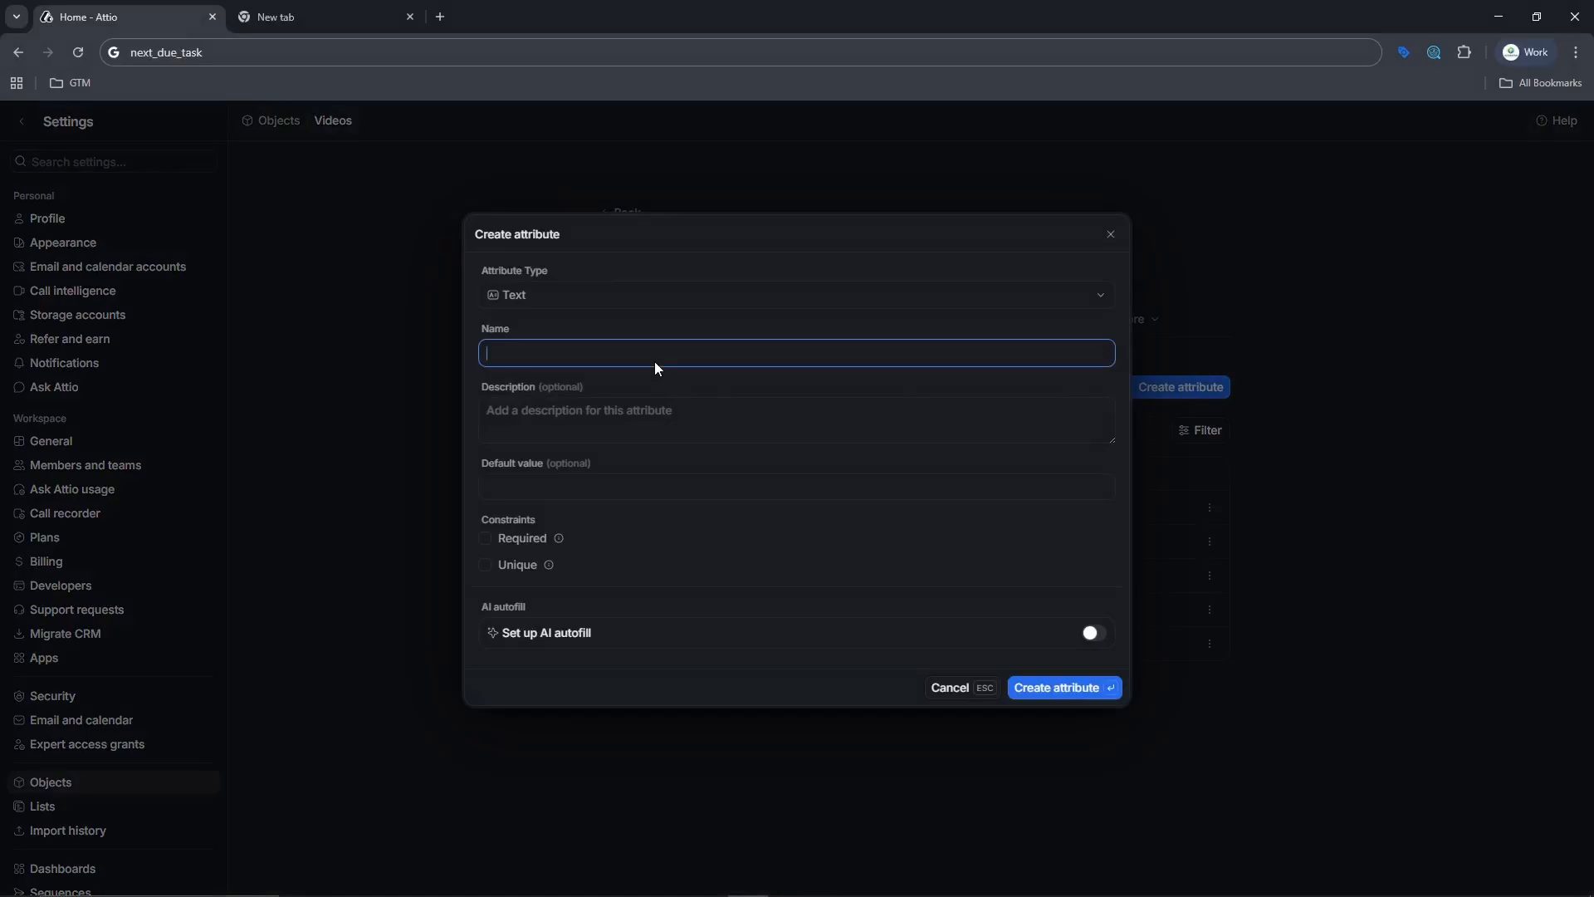
pyautogui.write('Title')
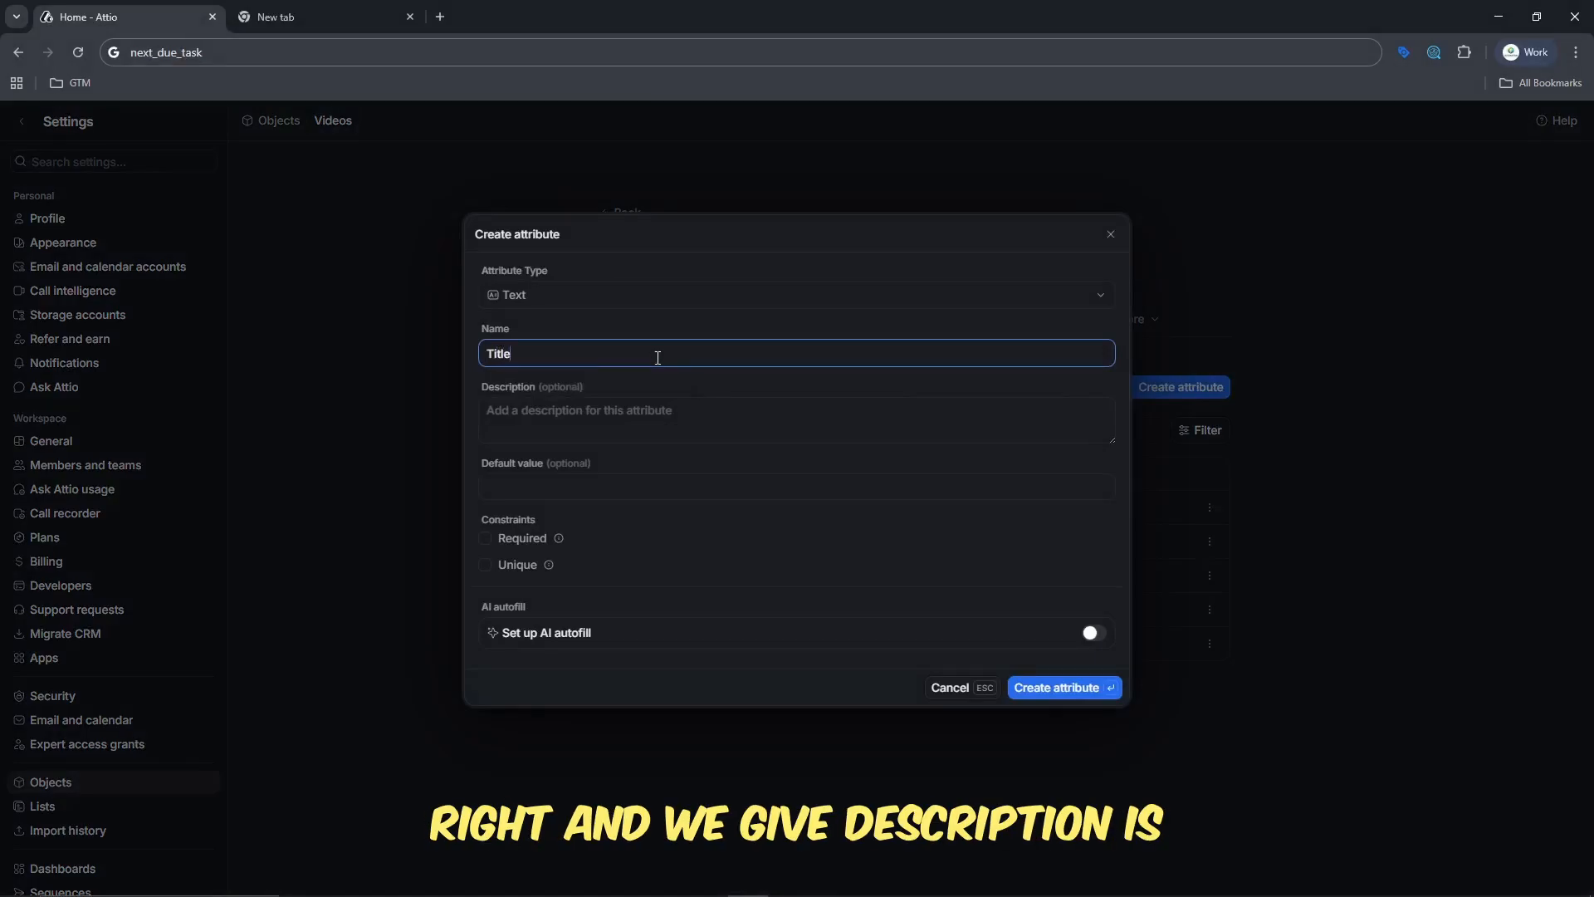
pyautogui.click(633, 431)
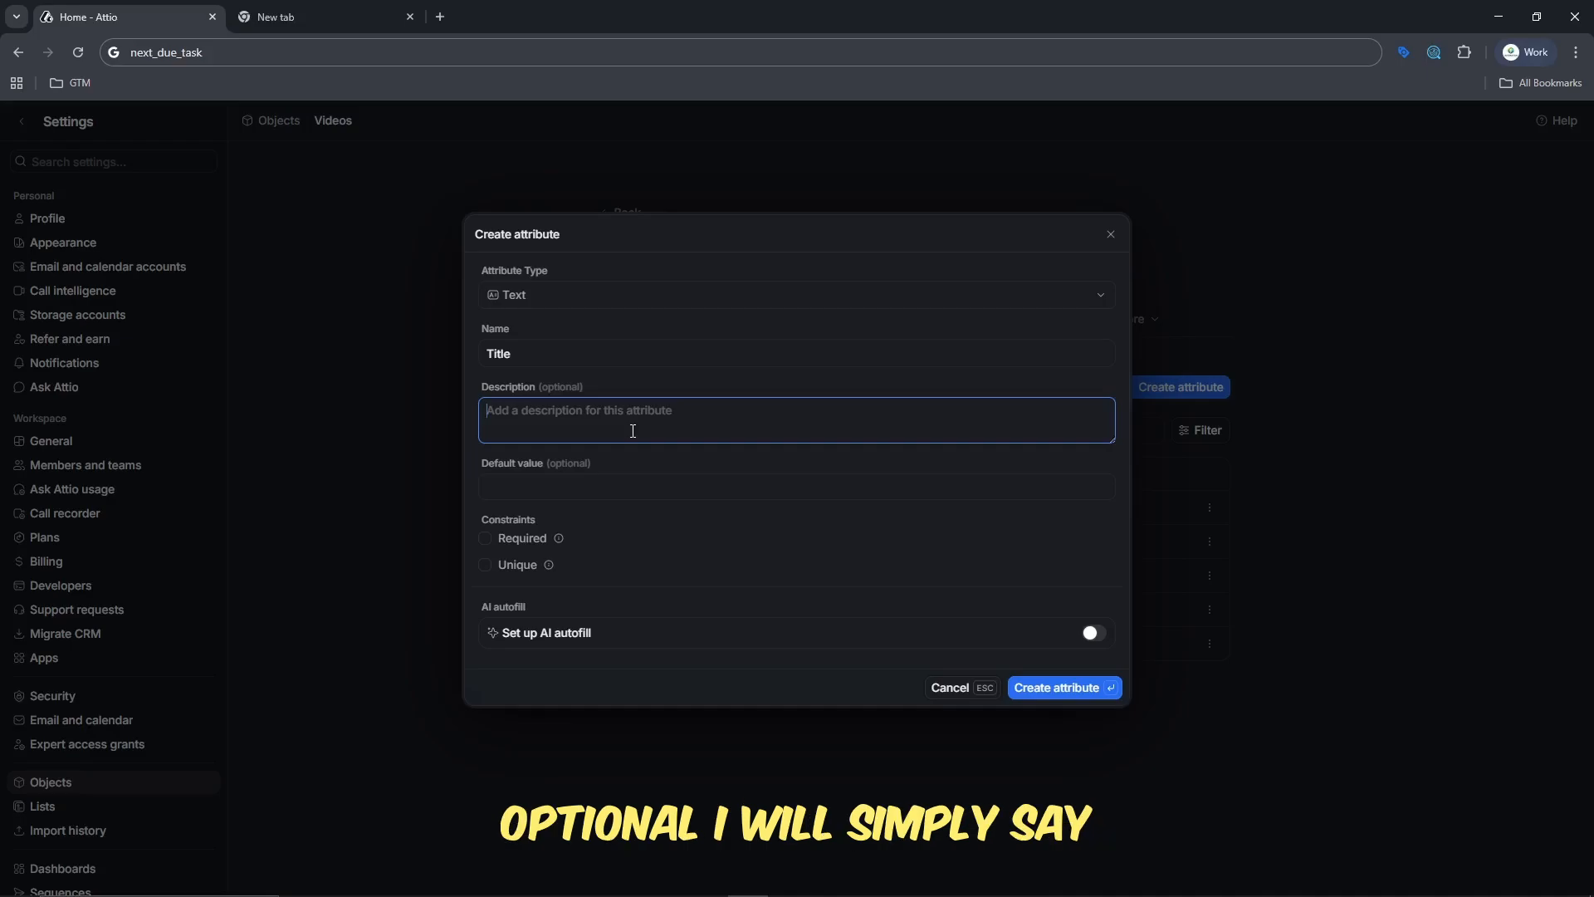
pyautogui.write('Title')
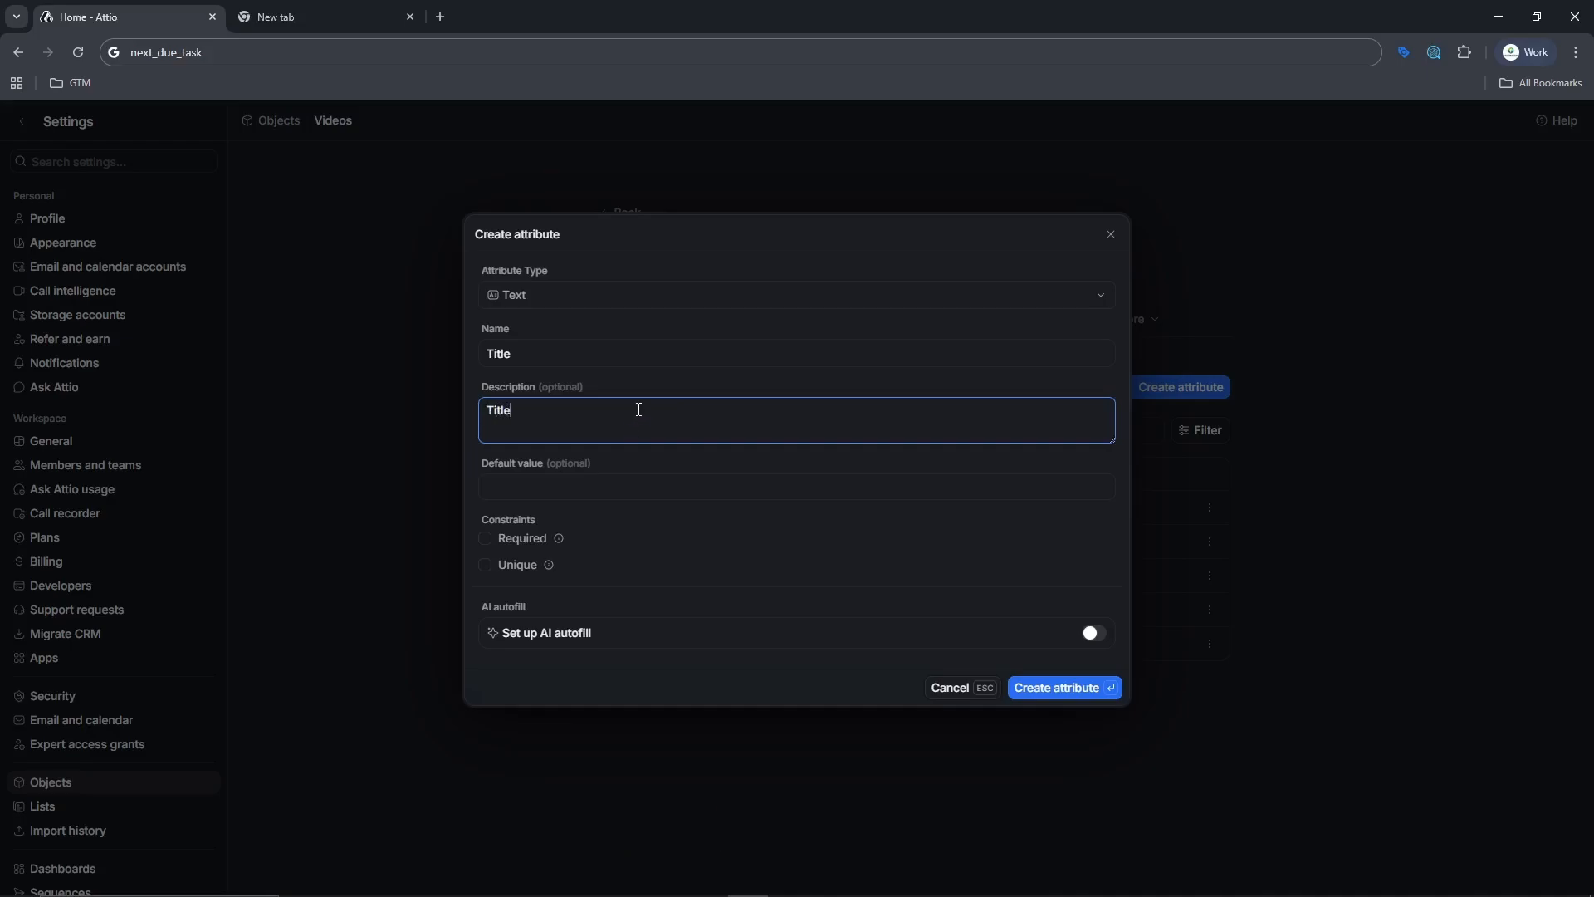
pyautogui.write(' of the video')
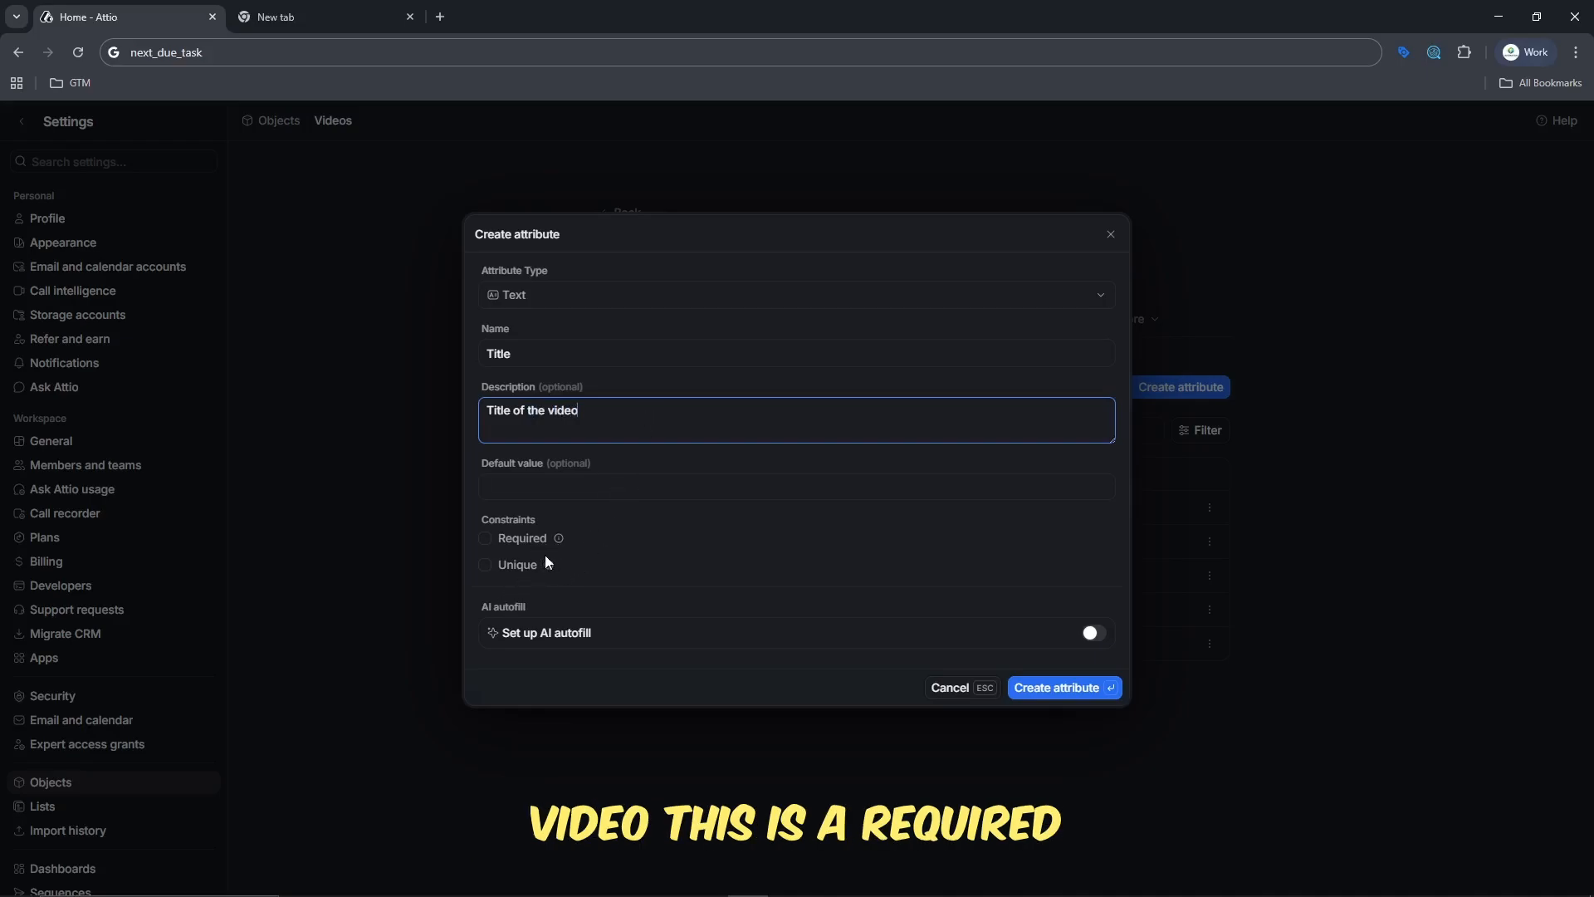
pyautogui.click(486, 537)
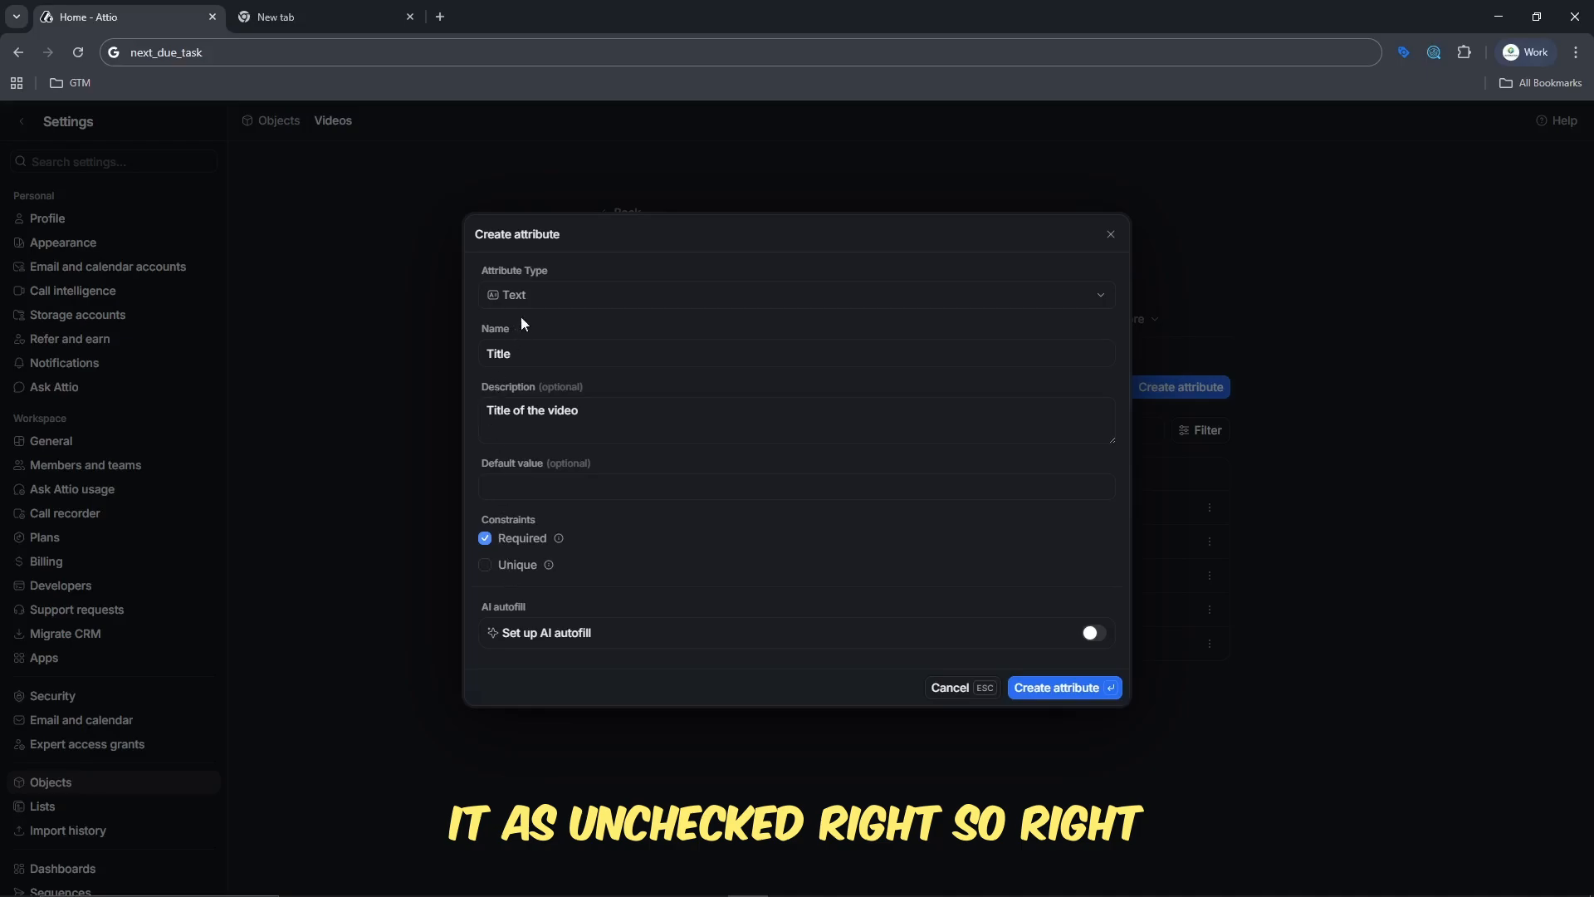
pyautogui.click(543, 297)
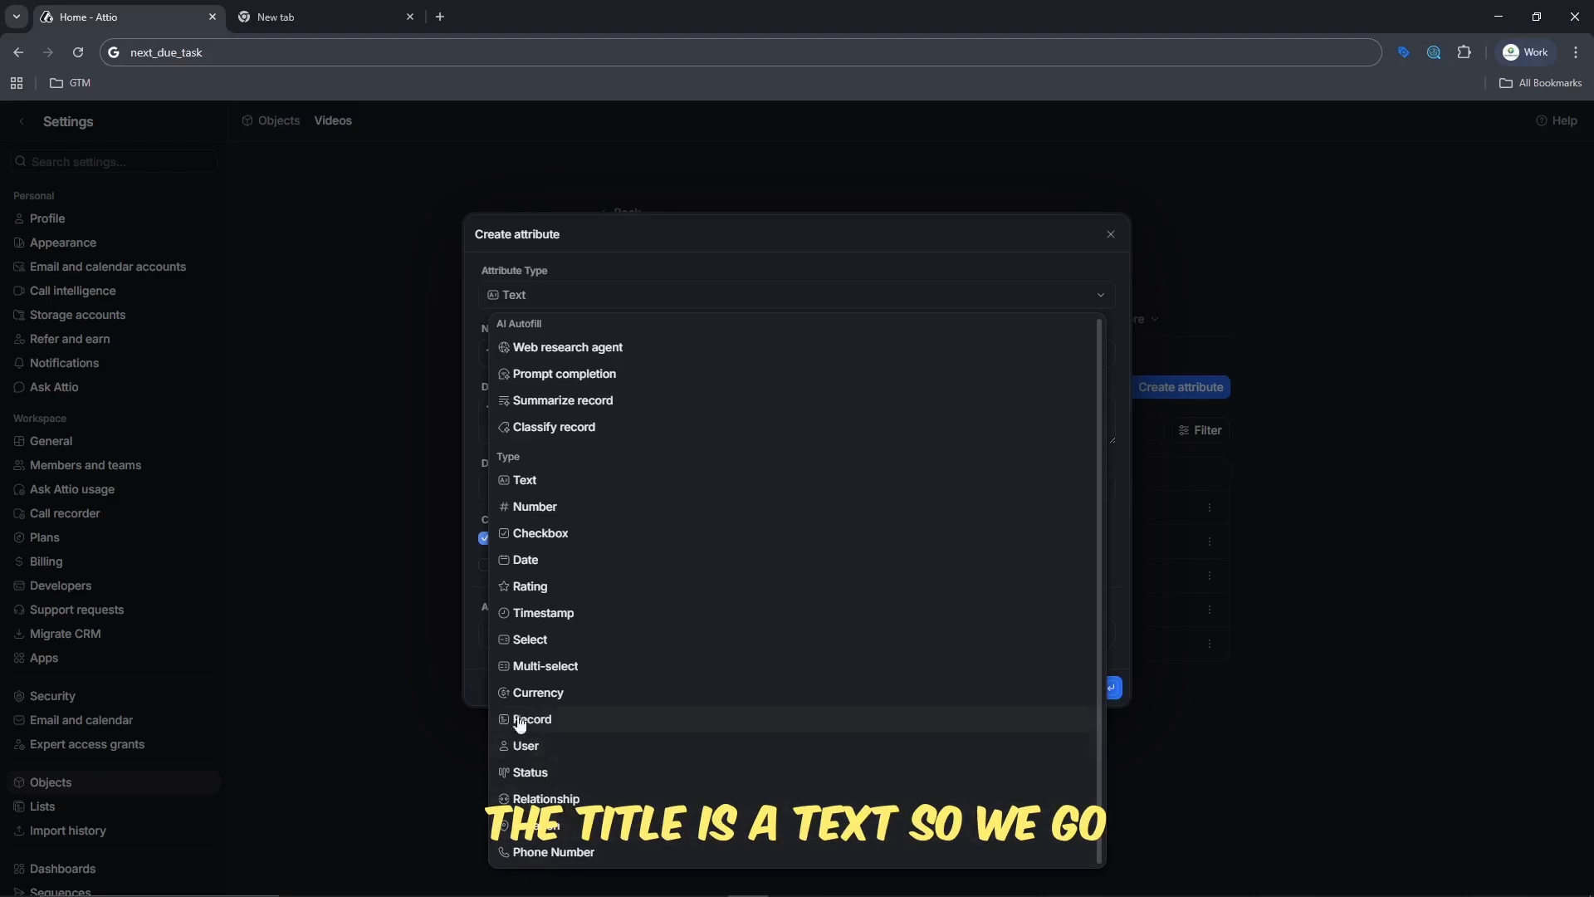
pyautogui.click(528, 483)
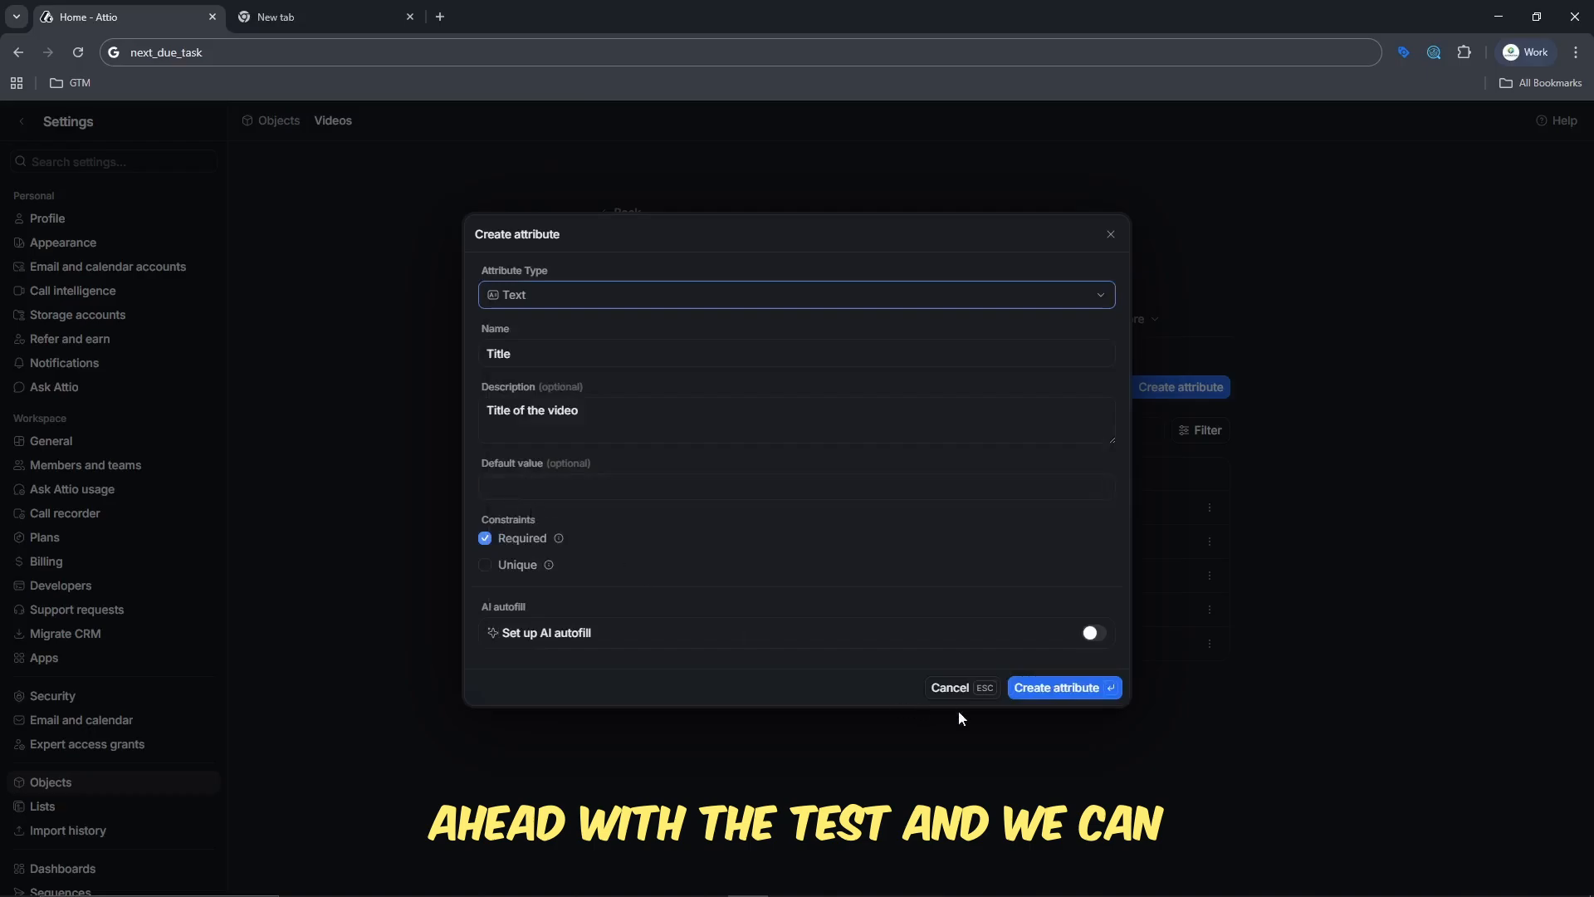
pyautogui.click(1056, 689)
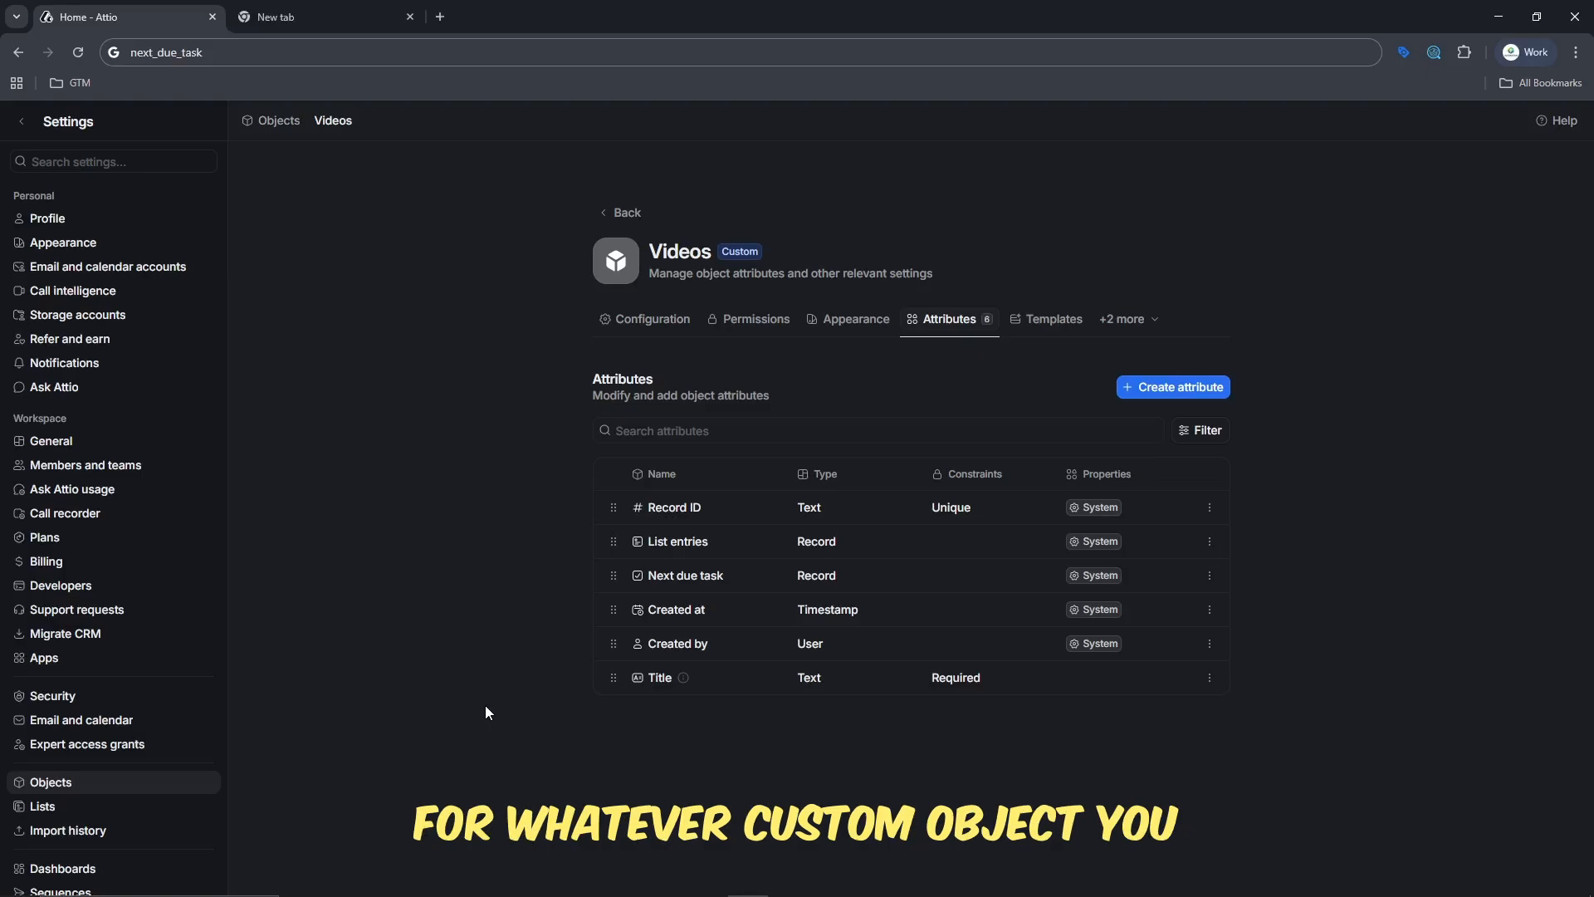
# - Start a new Status attribute for the Videos object, named "Video Stage" and described as "The current stage of the video"
pyautogui.click(1195, 385)
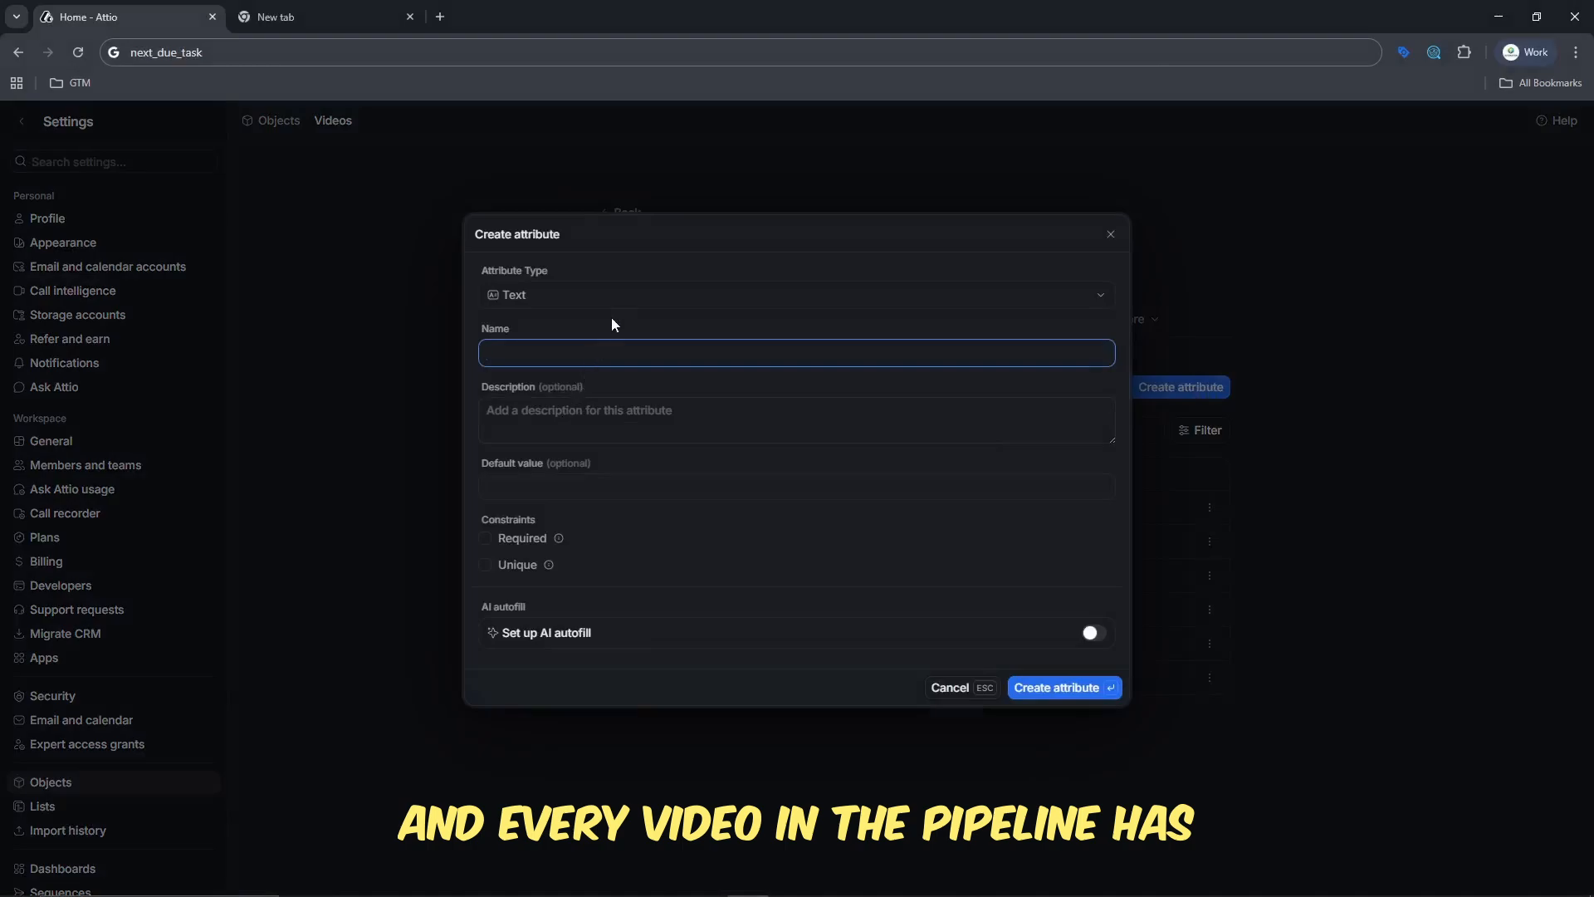
pyautogui.click(627, 298)
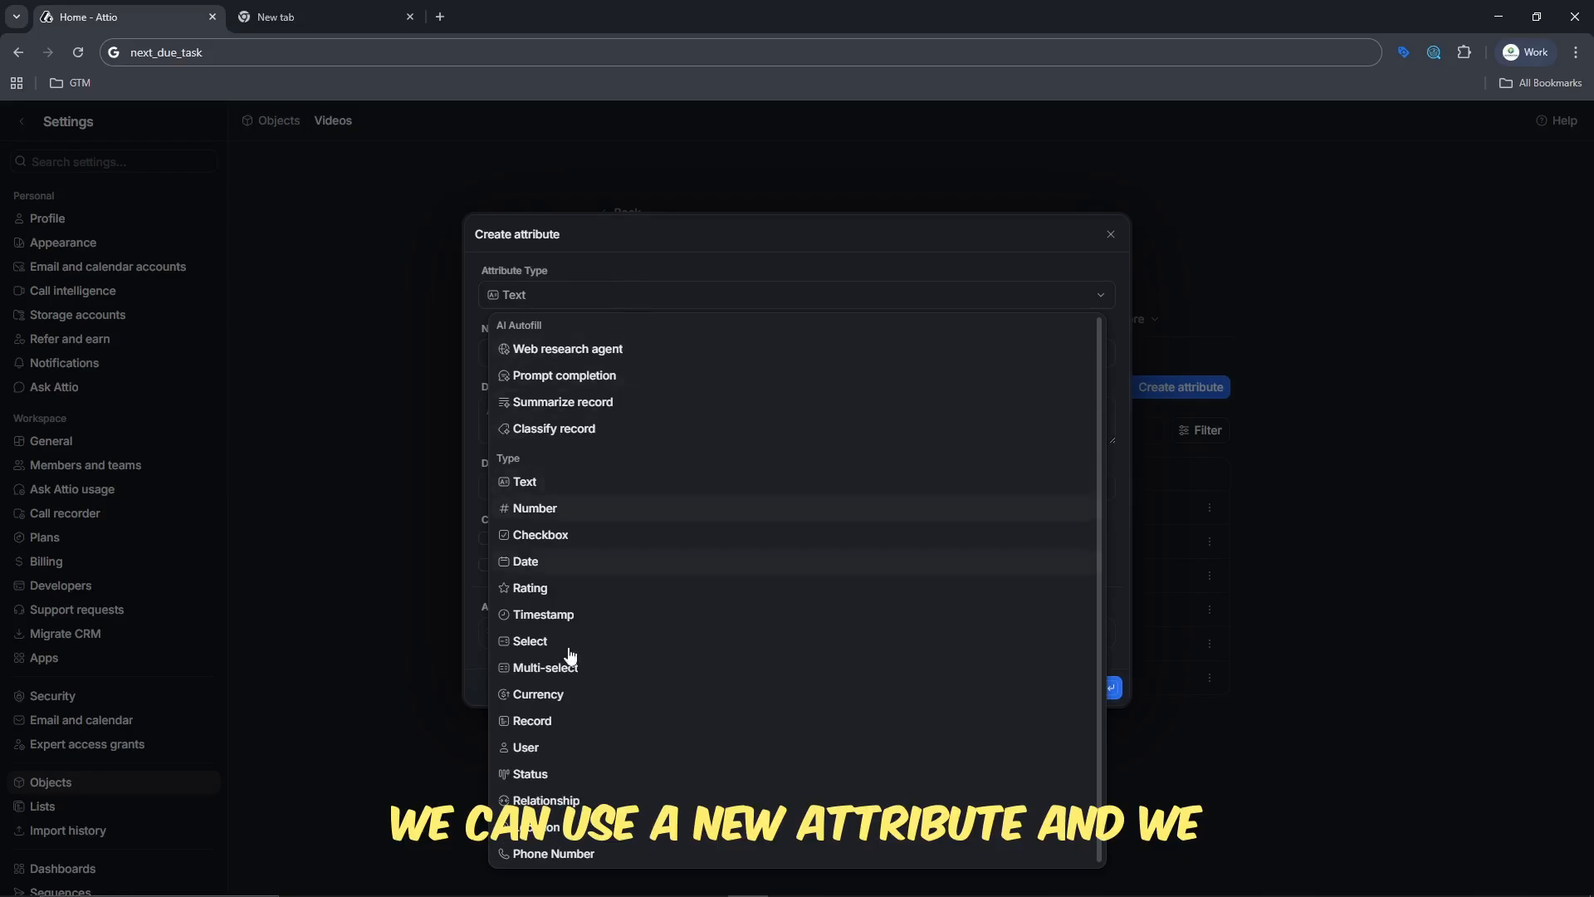
pyautogui.click(532, 774)
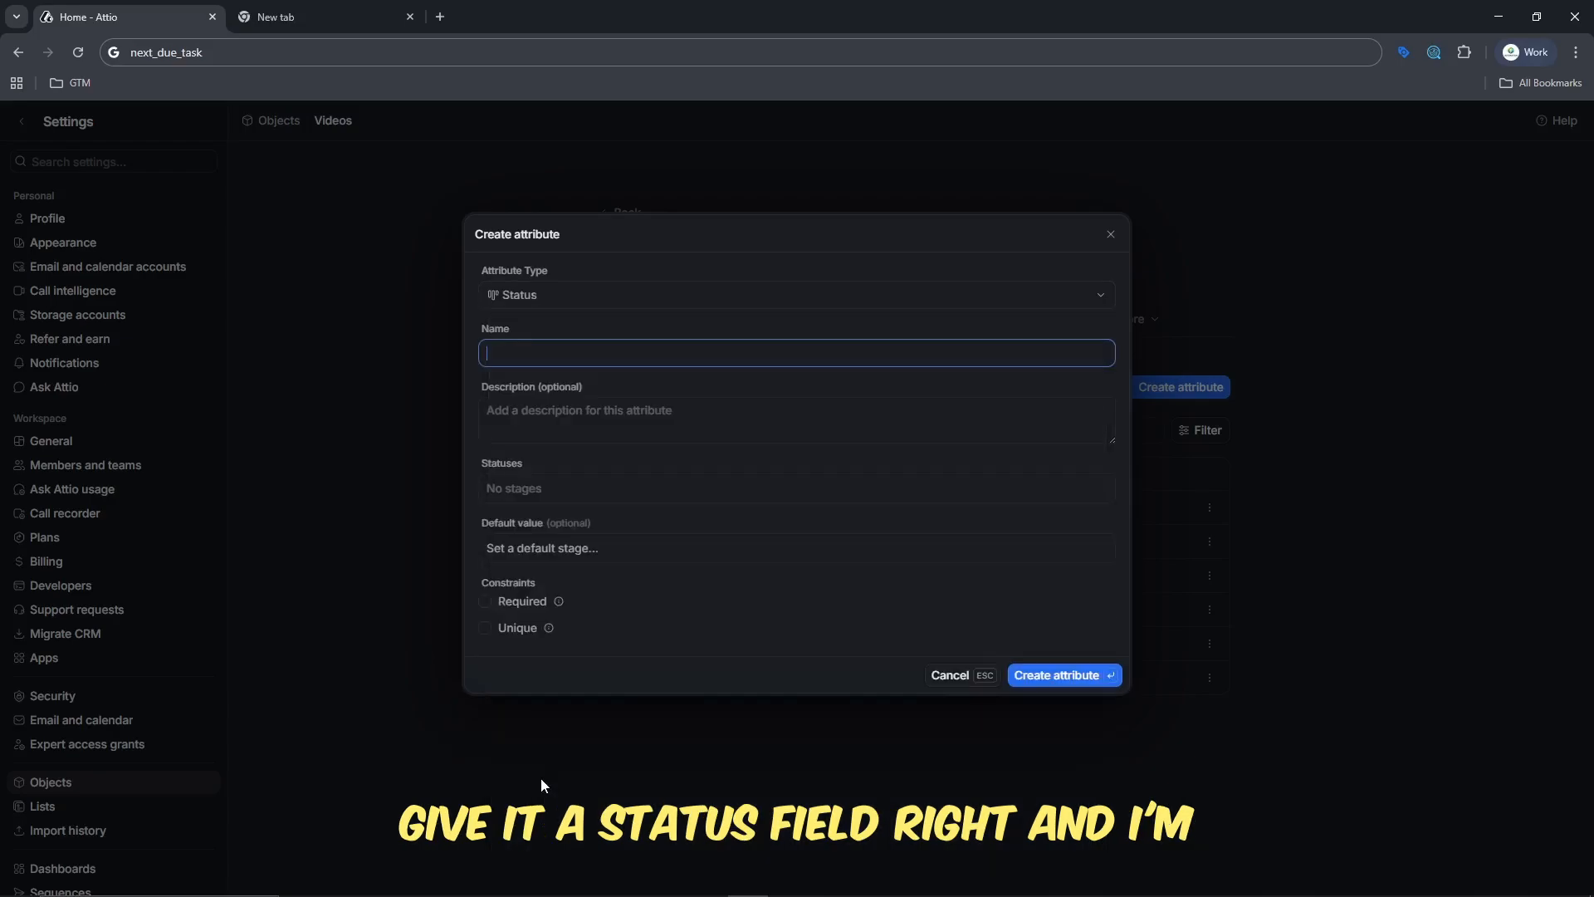
pyautogui.click(532, 347)
pyautogui.write('Video St')
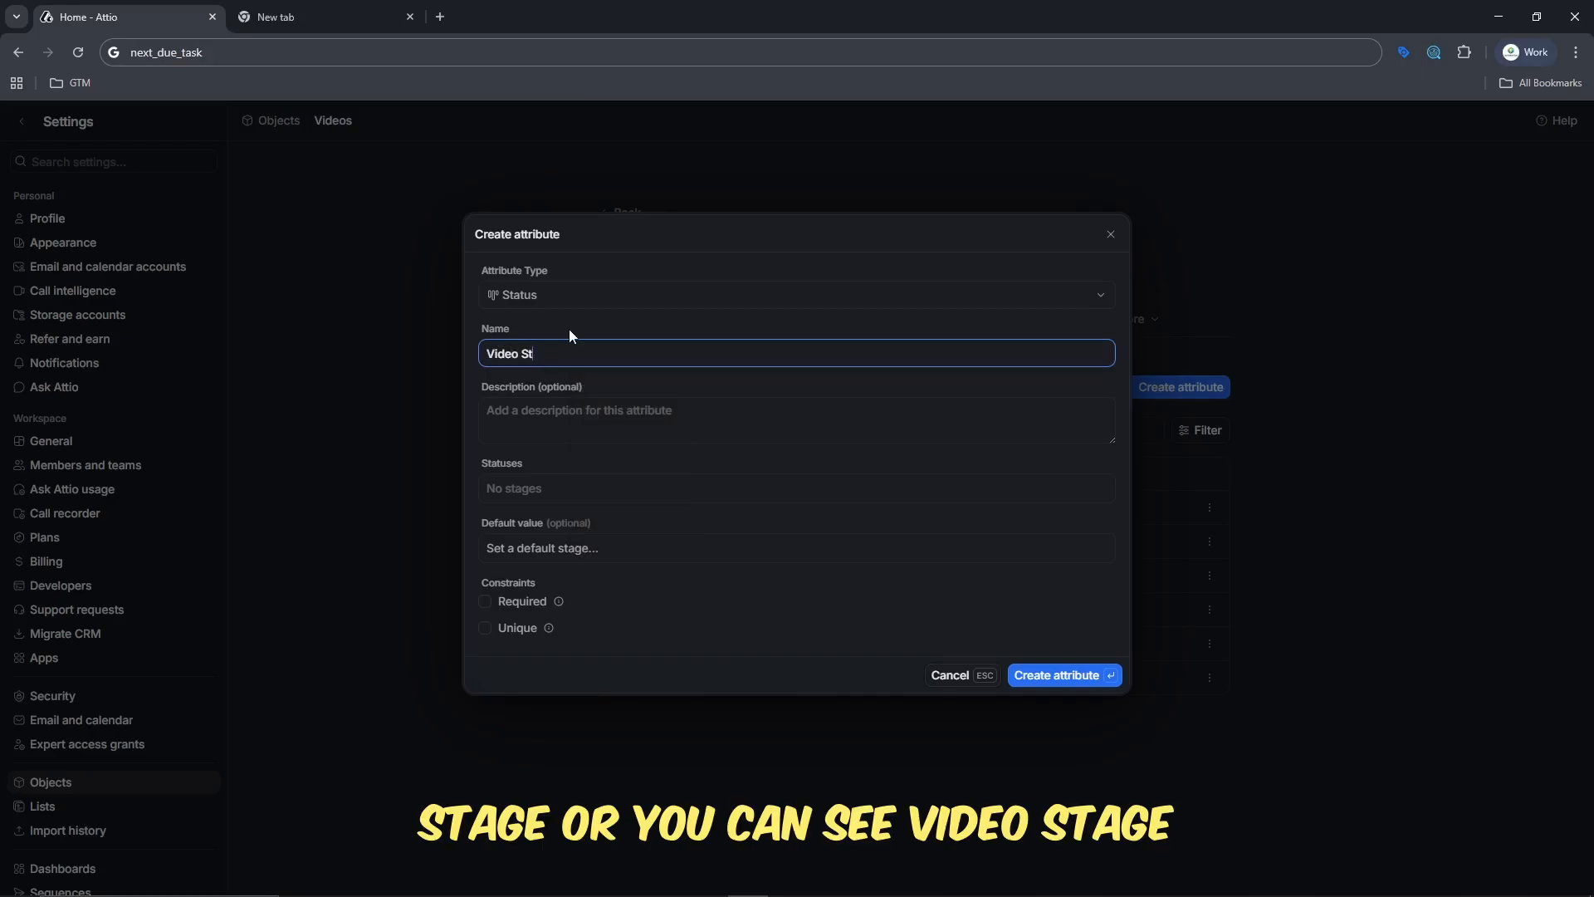
pyautogui.write('aage')
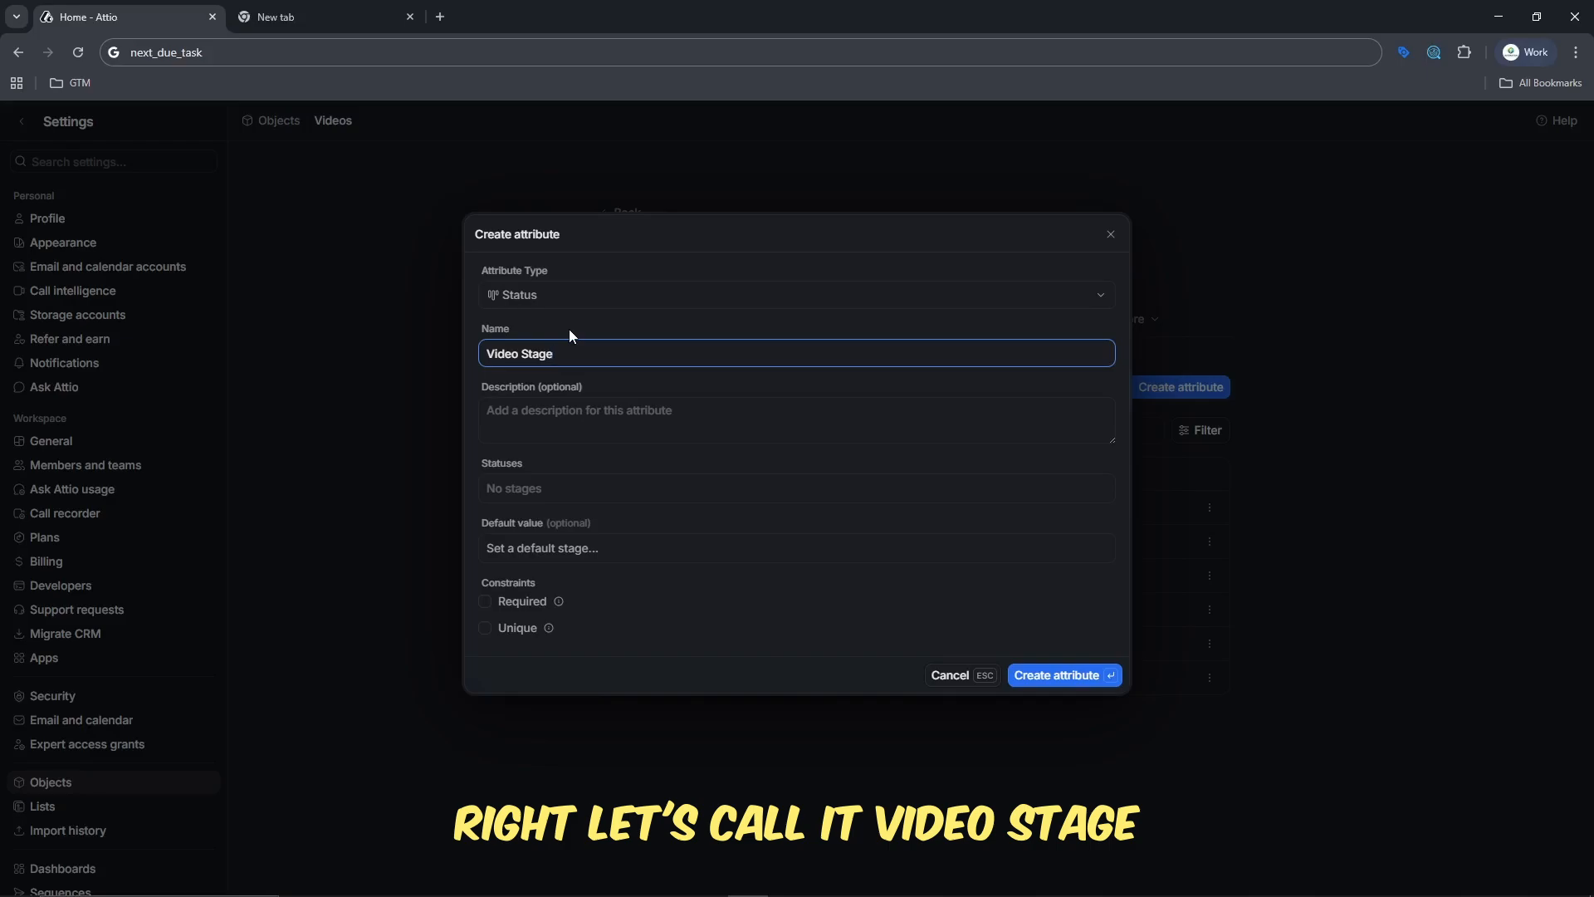
pyautogui.click(550, 427)
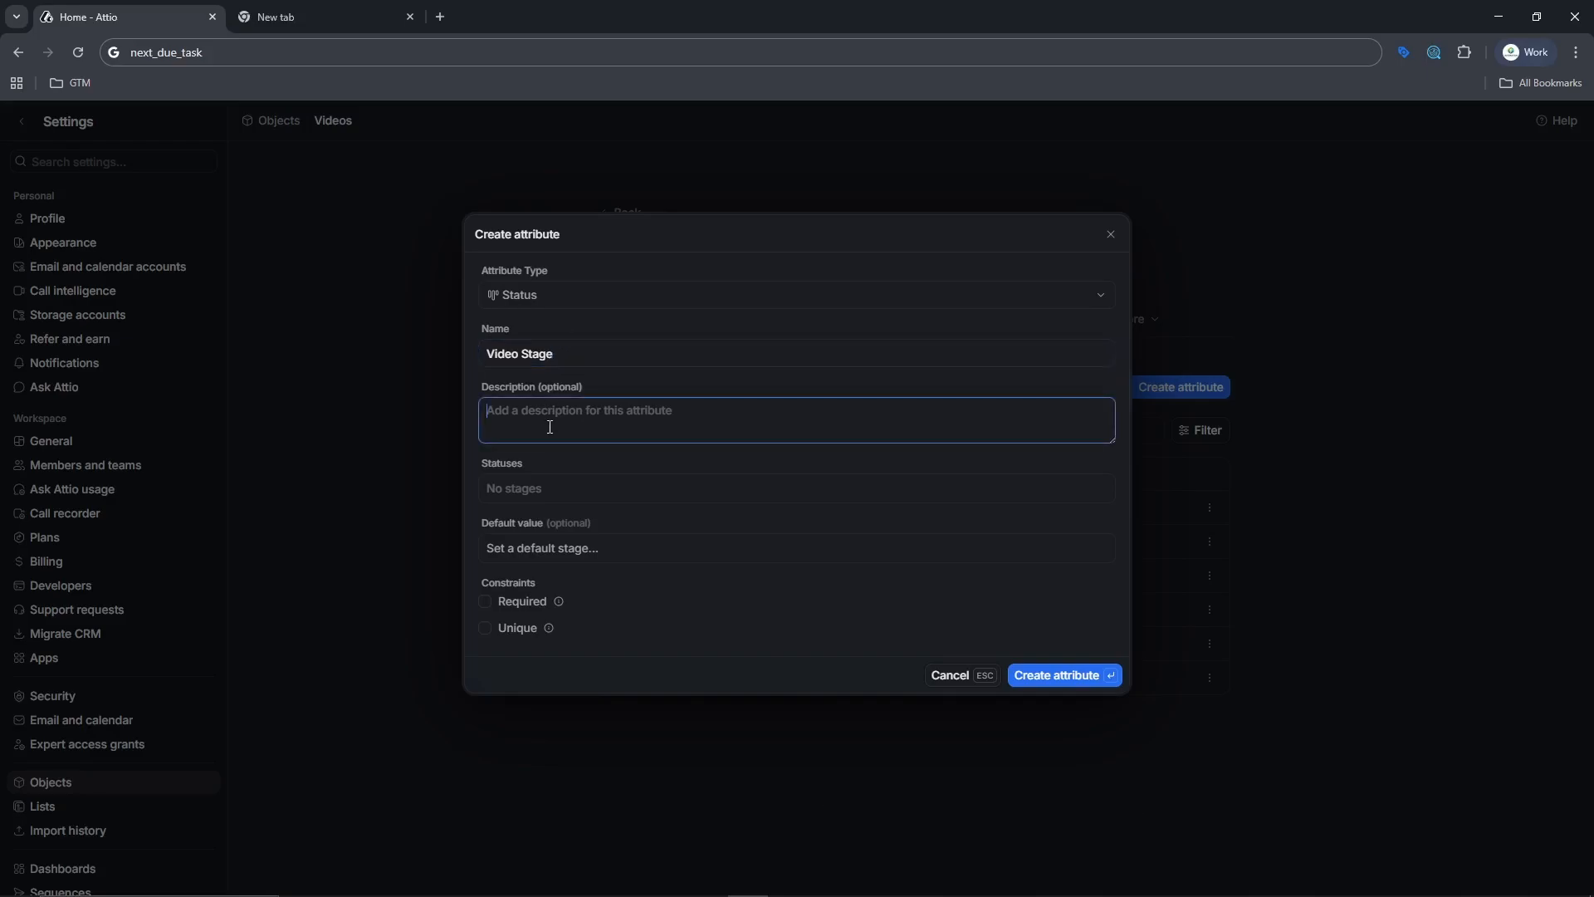
pyautogui.write('The current')
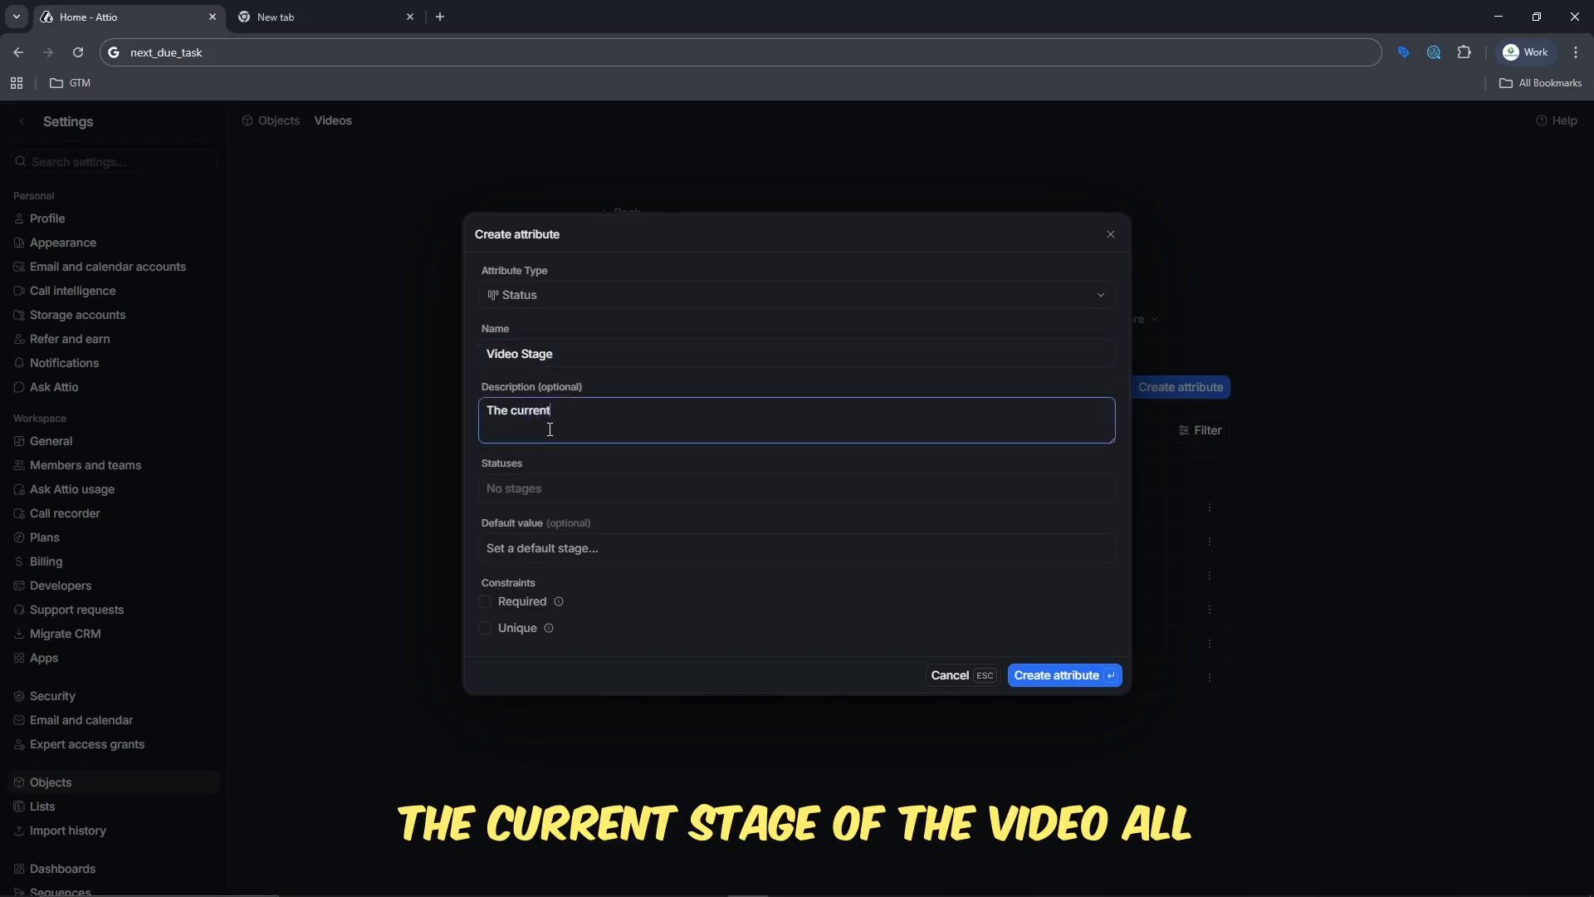
pyautogui.write(' stage of the video')
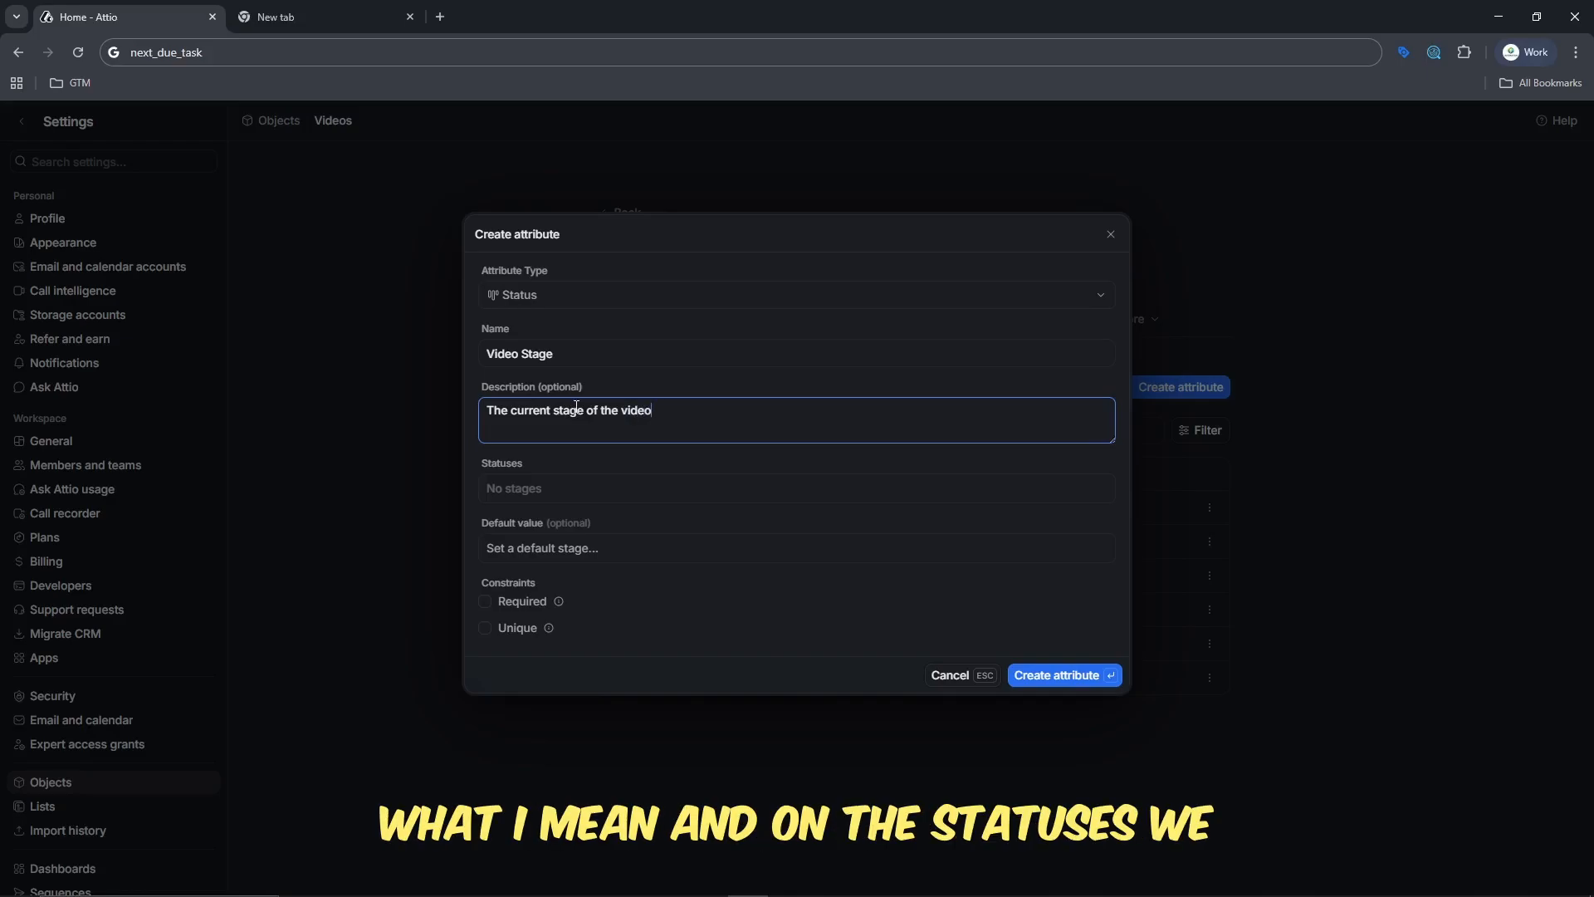
# - Add the statuses PENDING, PUBLISHED, UNPUBLISHED and PRIVATE to the Video Stage attribute
pyautogui.click(524, 490)
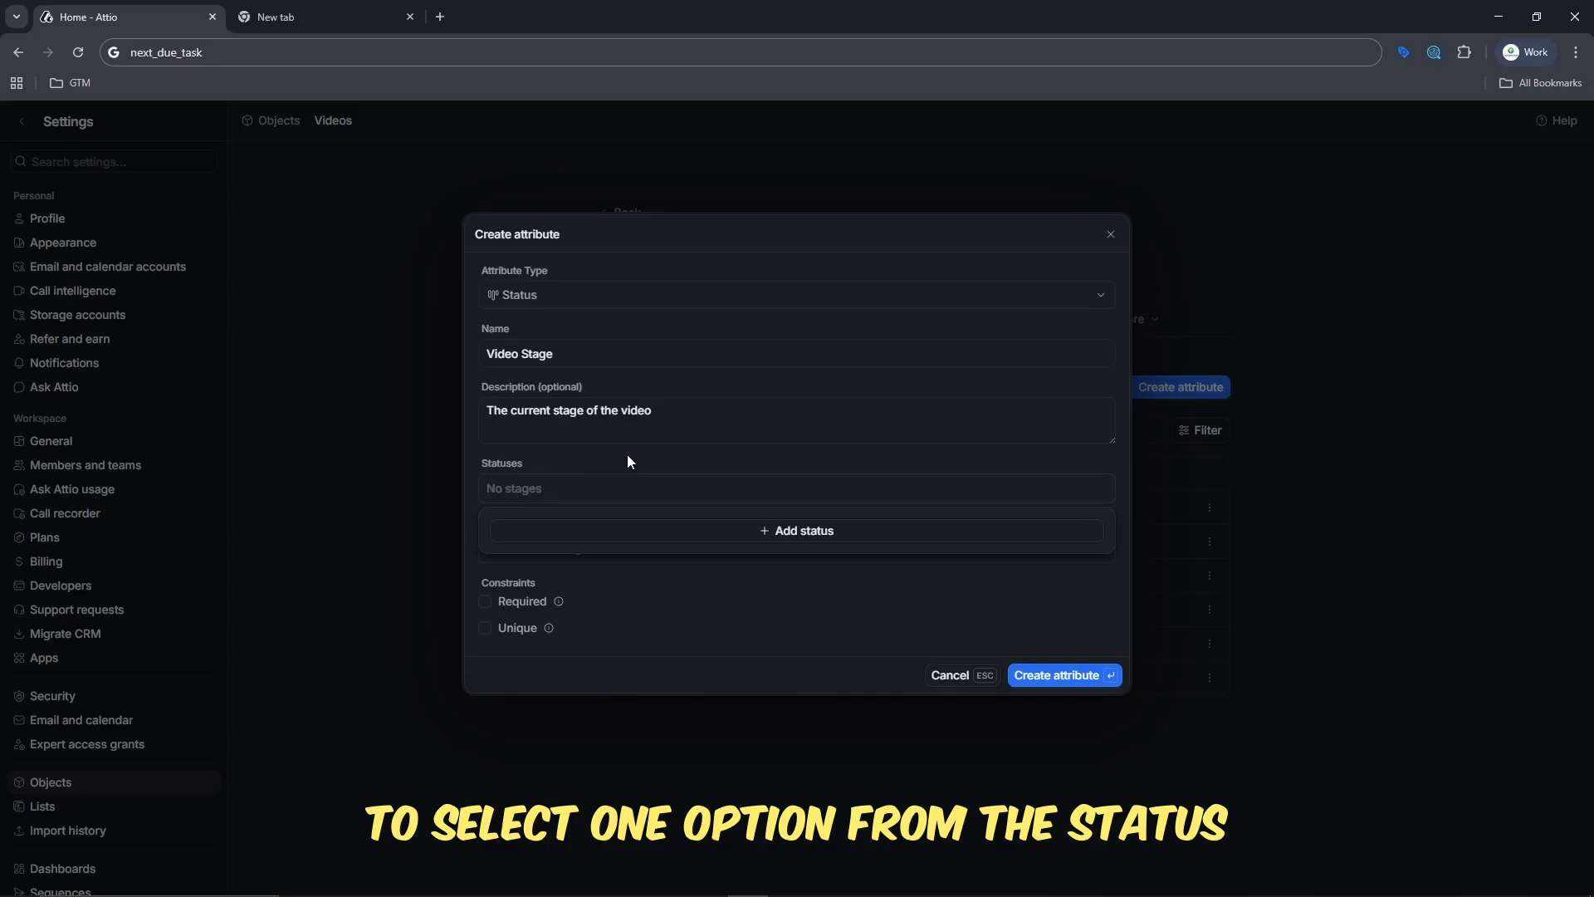
pyautogui.click(814, 532)
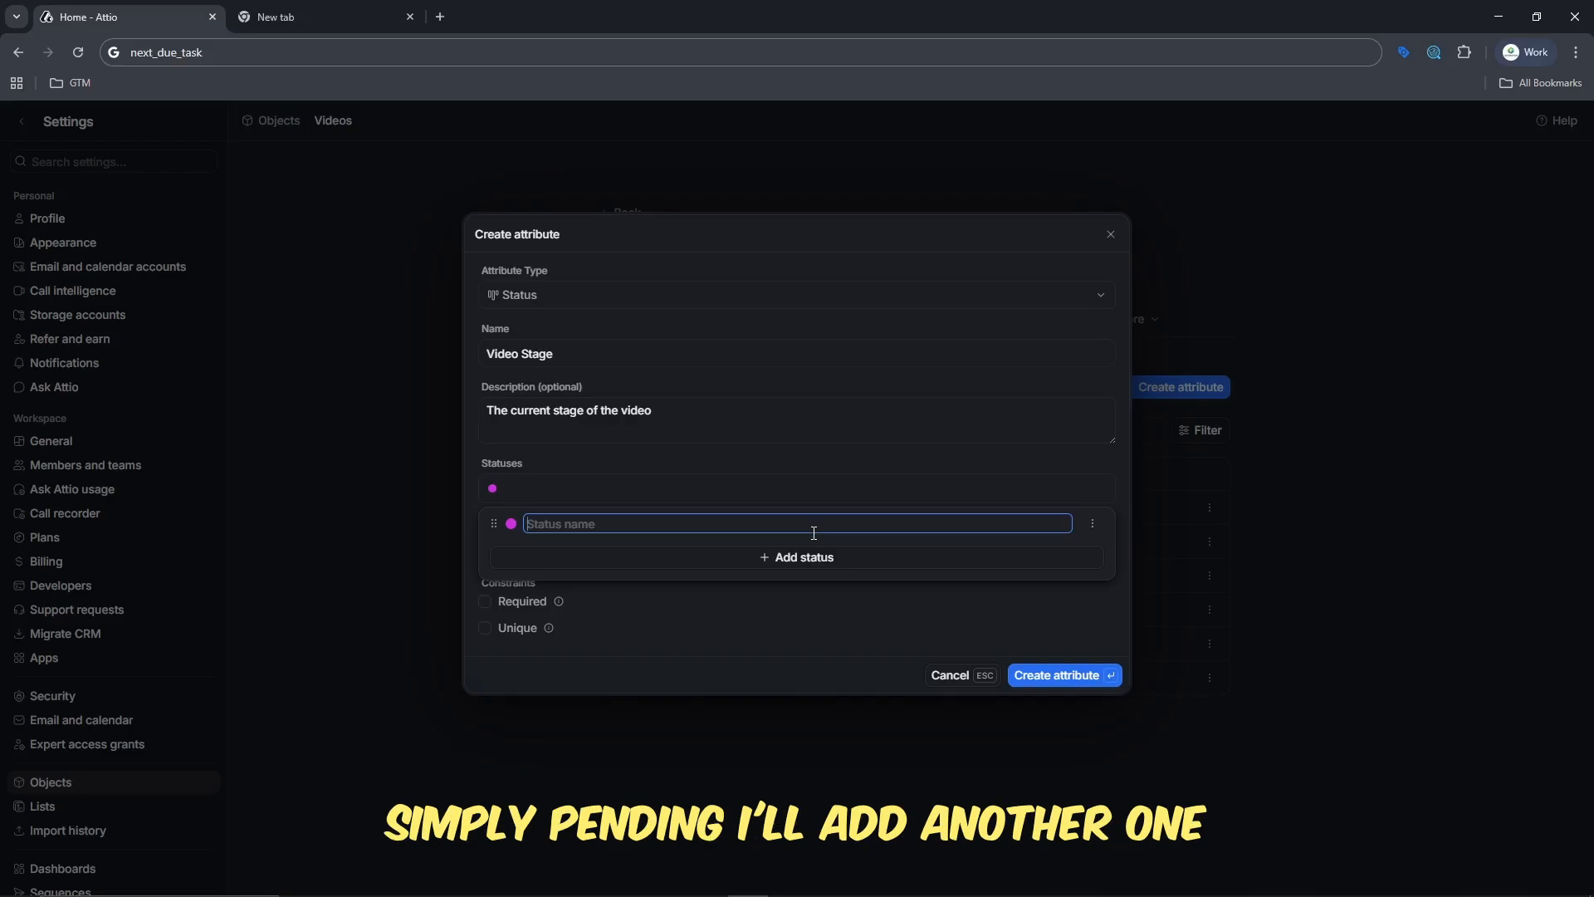
pyautogui.write('PENDING')
pyautogui.press('Return')
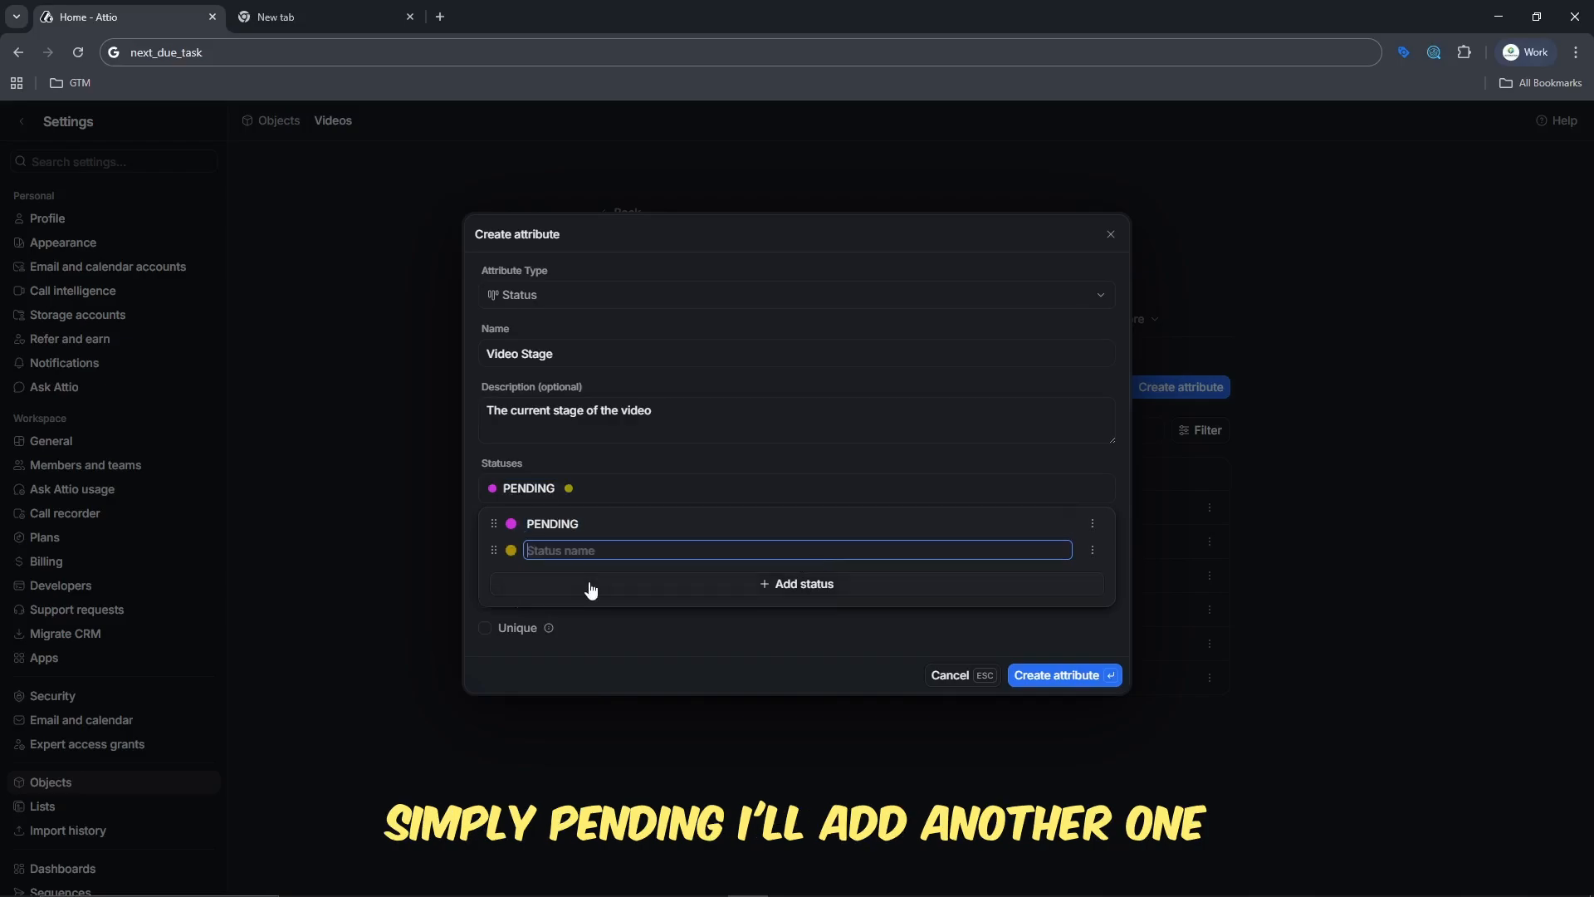
pyautogui.write('PUBLISH')
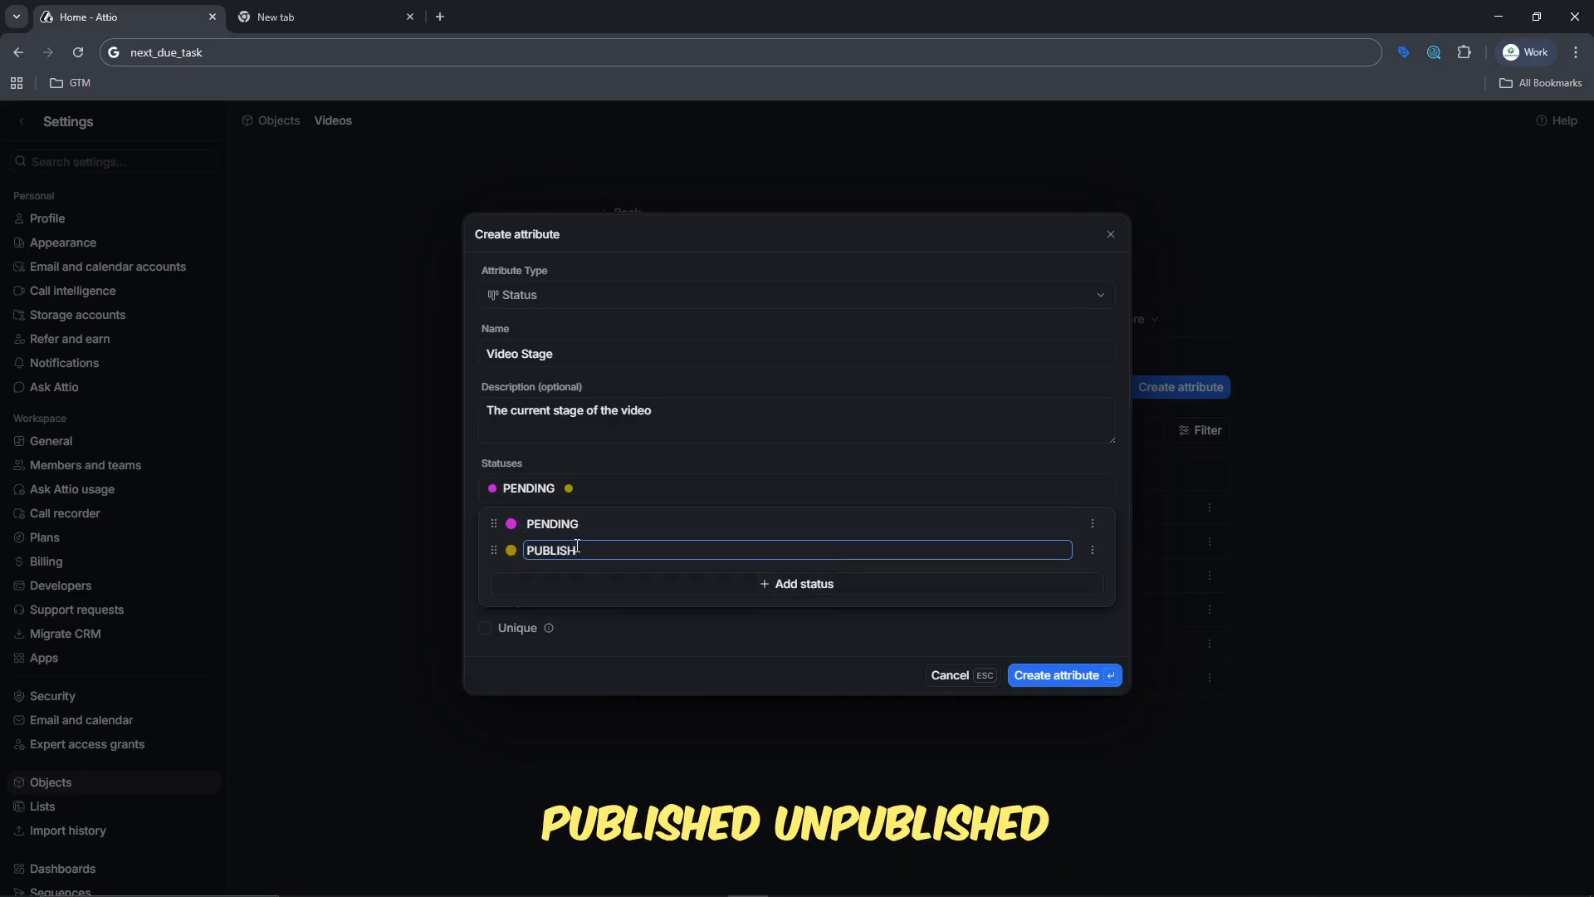
pyautogui.write('ED')
pyautogui.press('Return')
pyautogui.write('UNPUBLISHED')
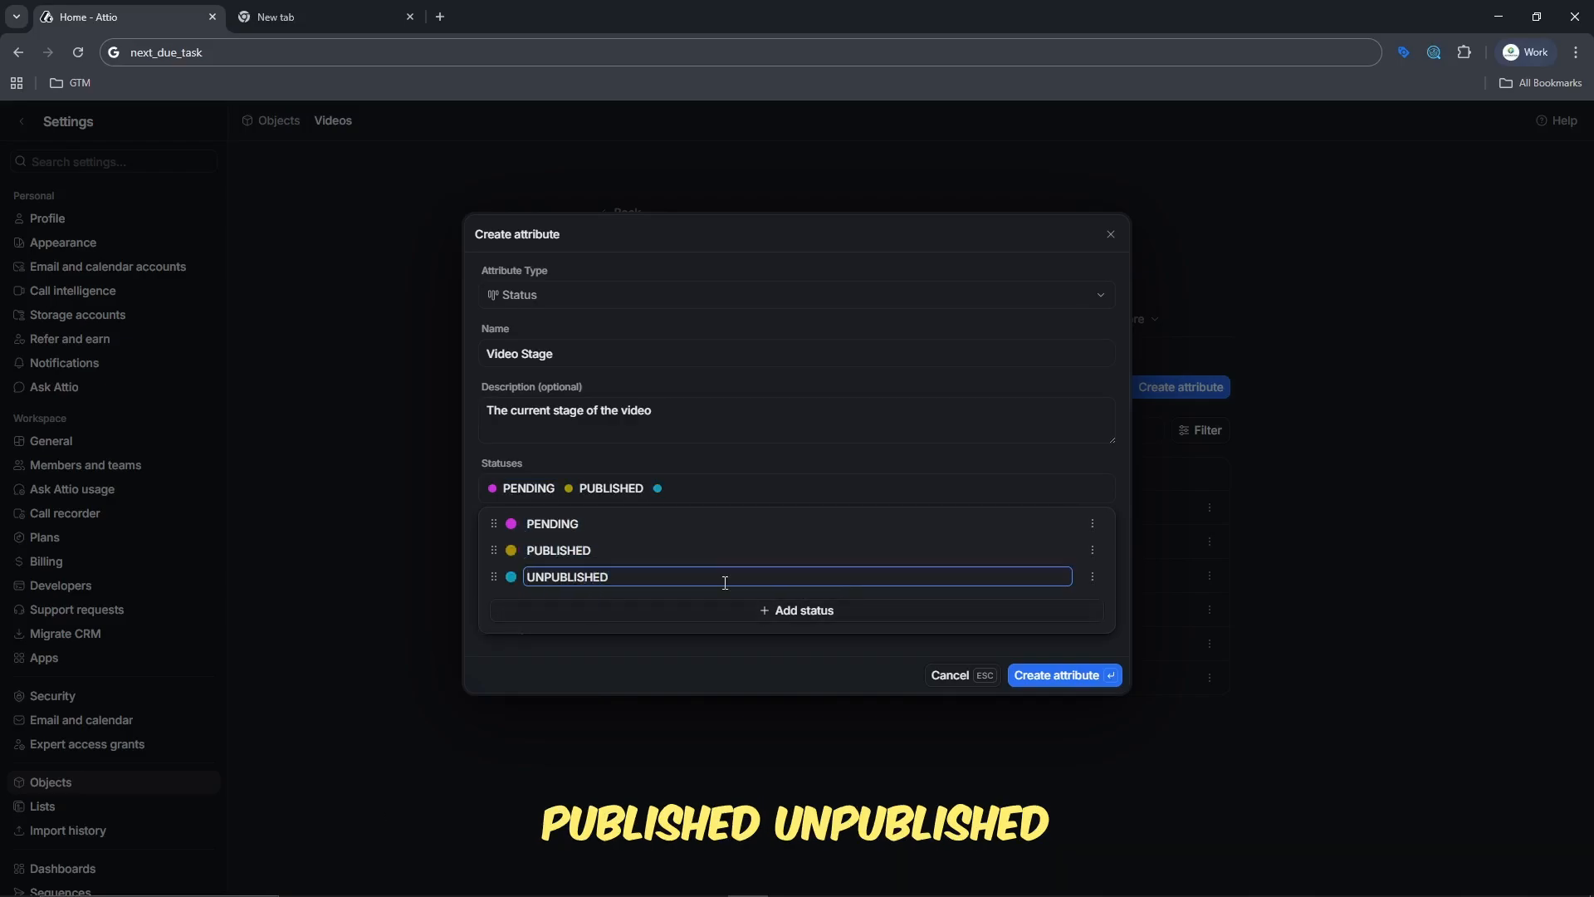
pyautogui.click(822, 612)
pyautogui.write('PRIVATE')
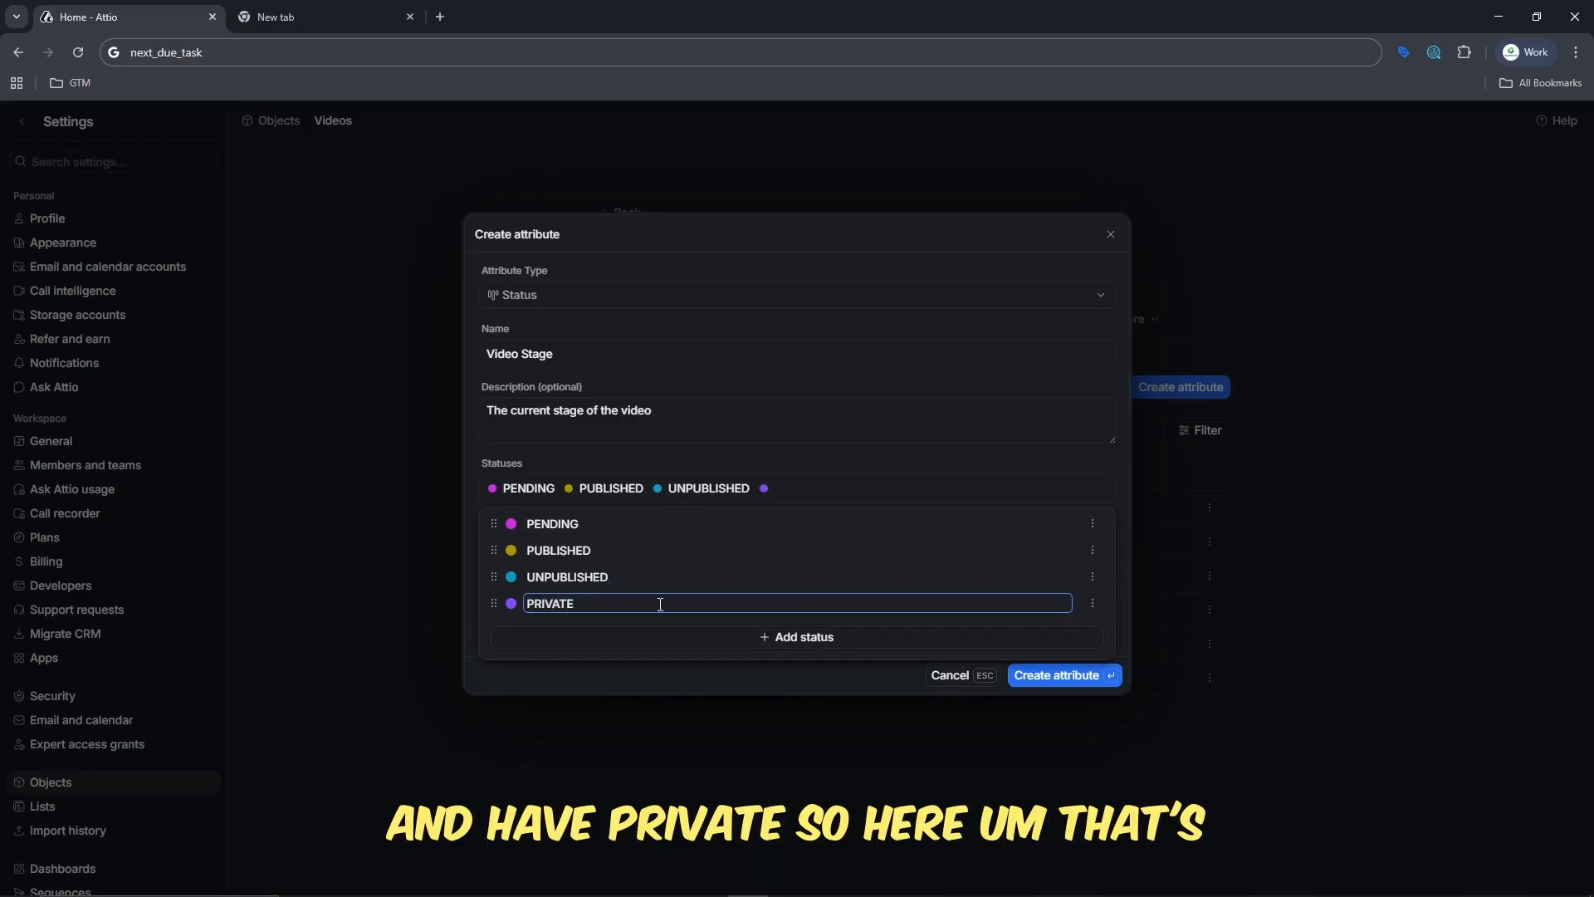
pyautogui.click(840, 642)
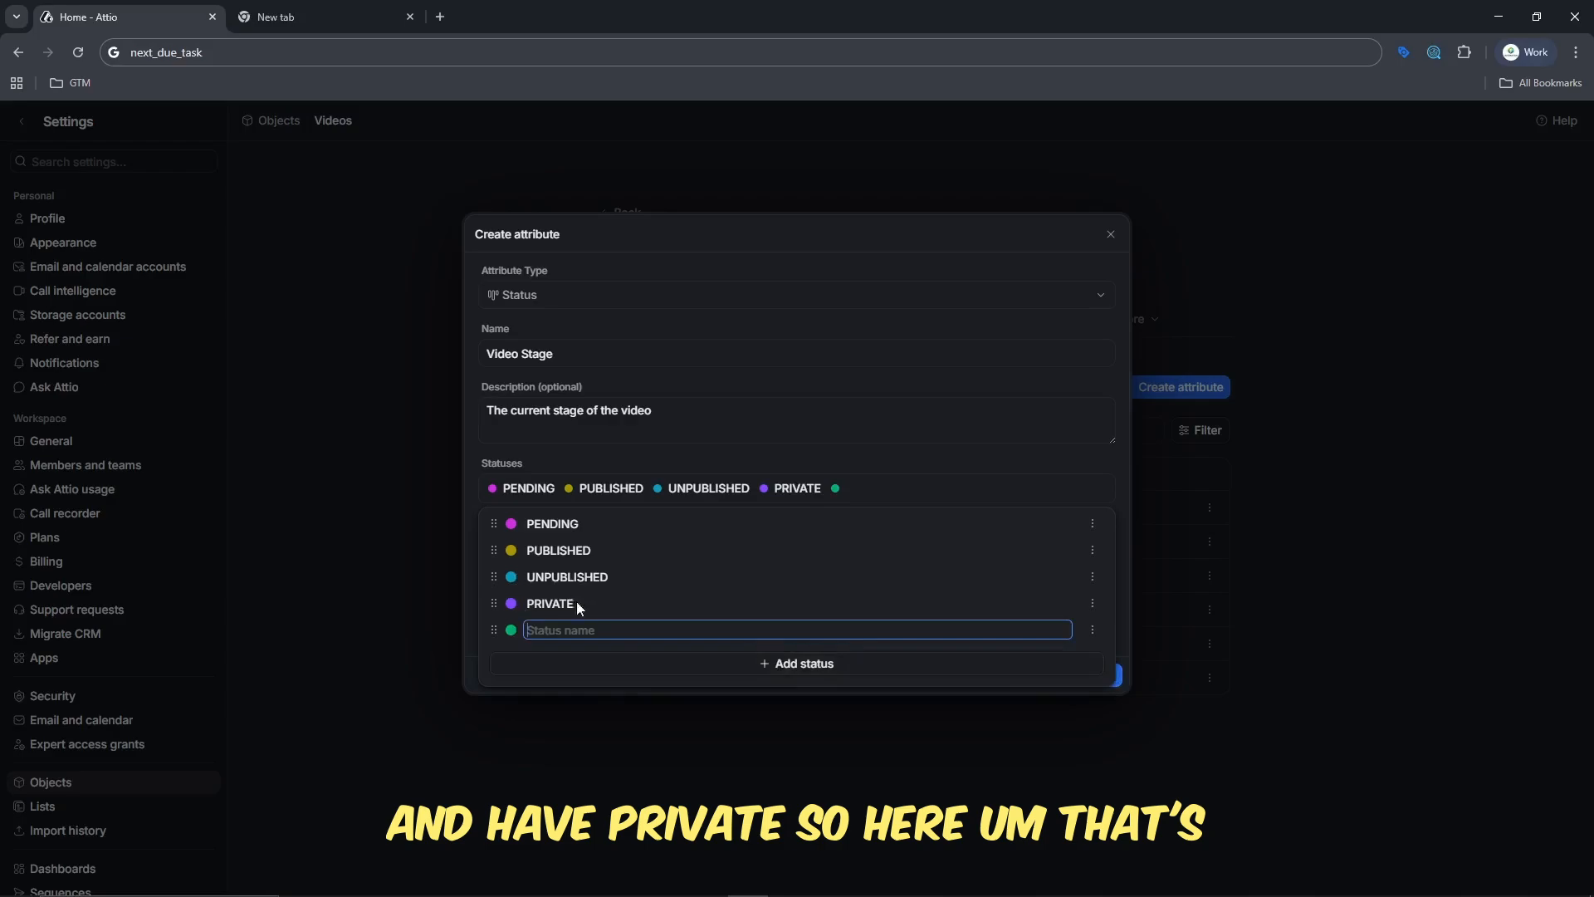
pyautogui.click(1093, 630)
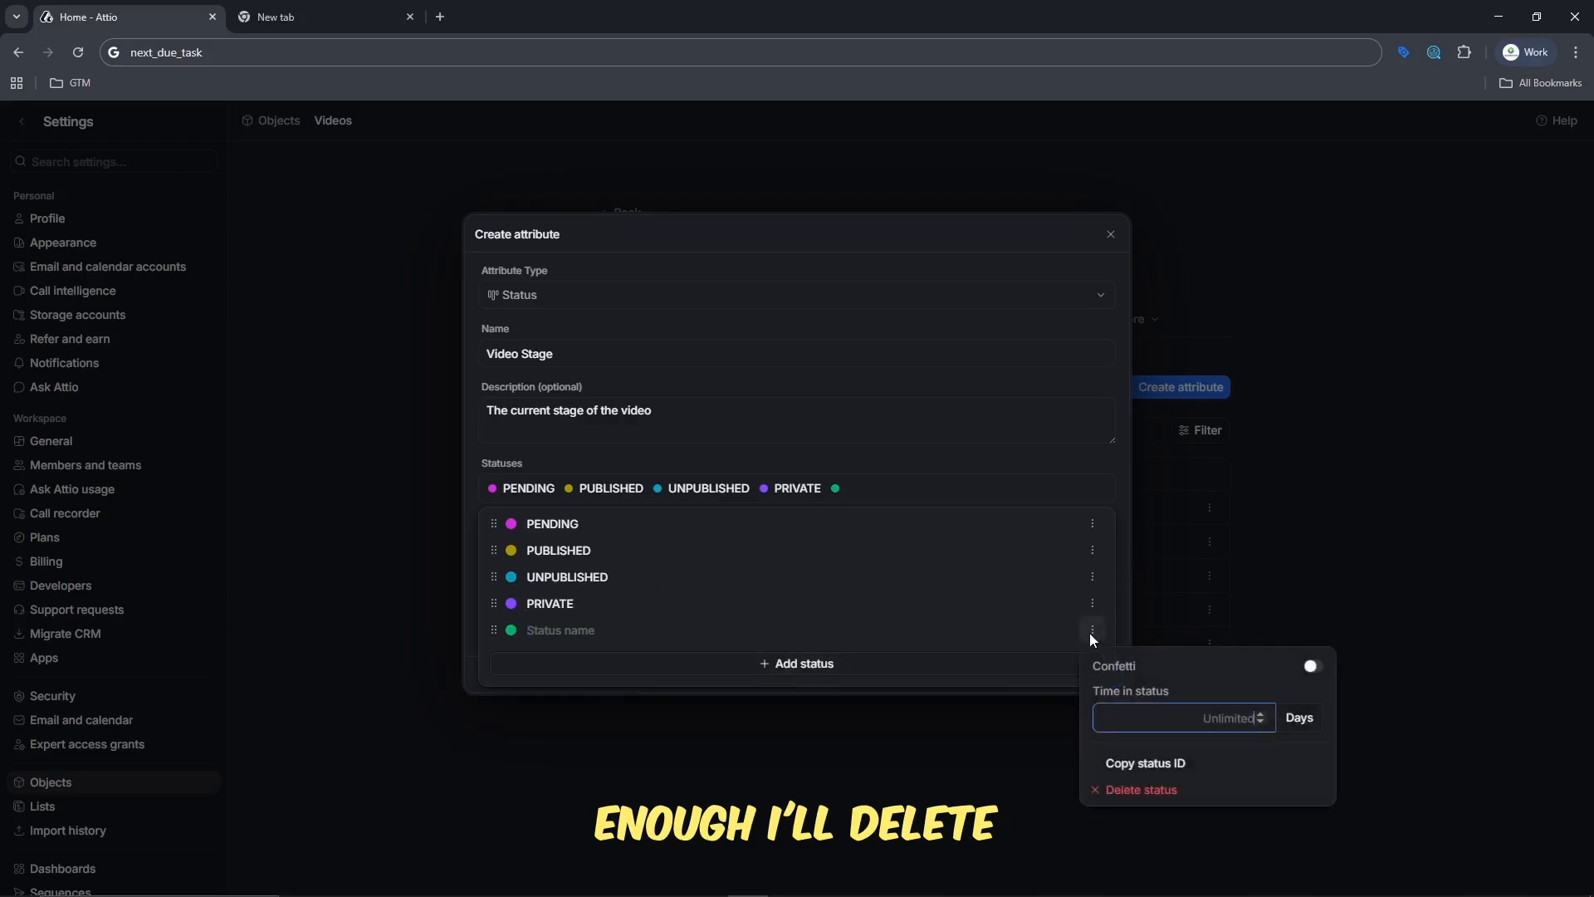
pyautogui.click(1152, 788)
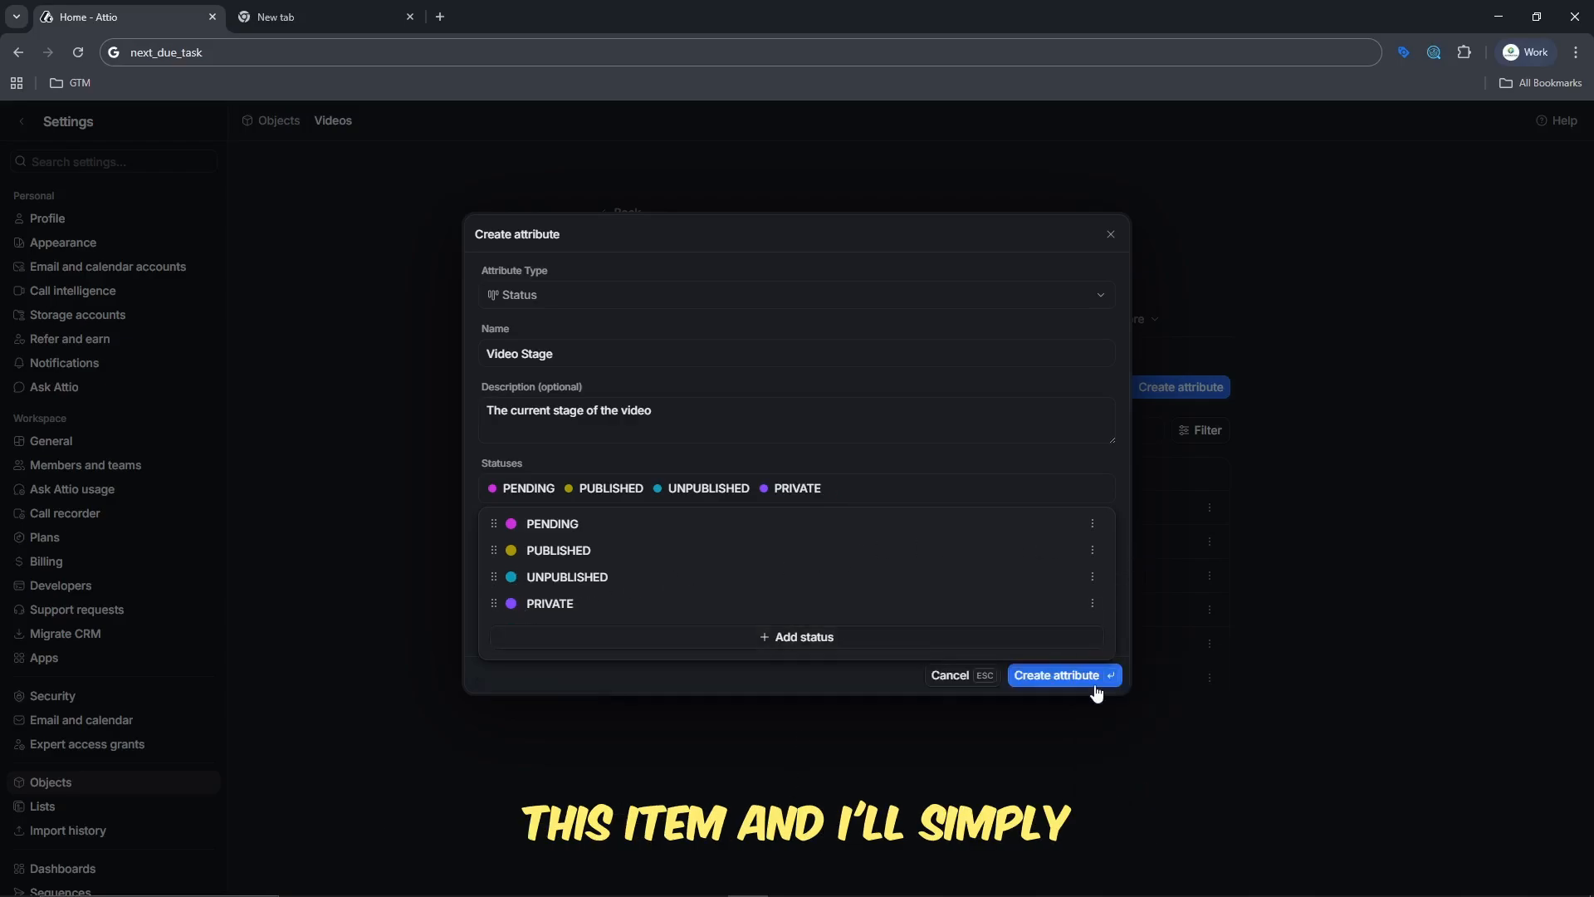
# - Set PRIVATE as the default value of the Video Stage attribute and create the attribute
pyautogui.click(855, 686)
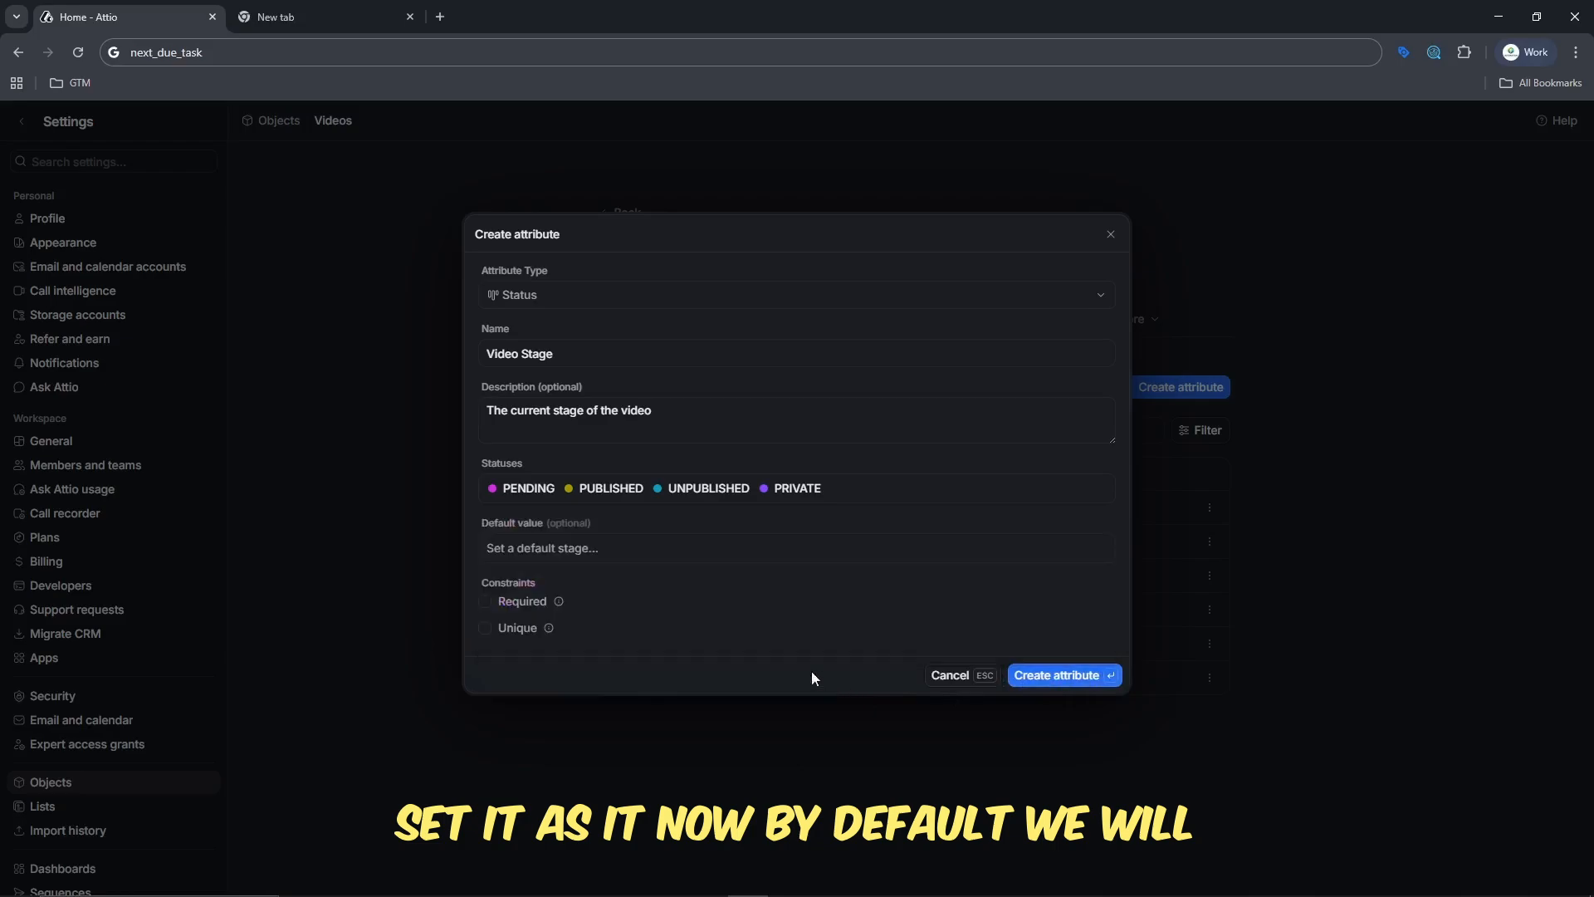
pyautogui.click(559, 552)
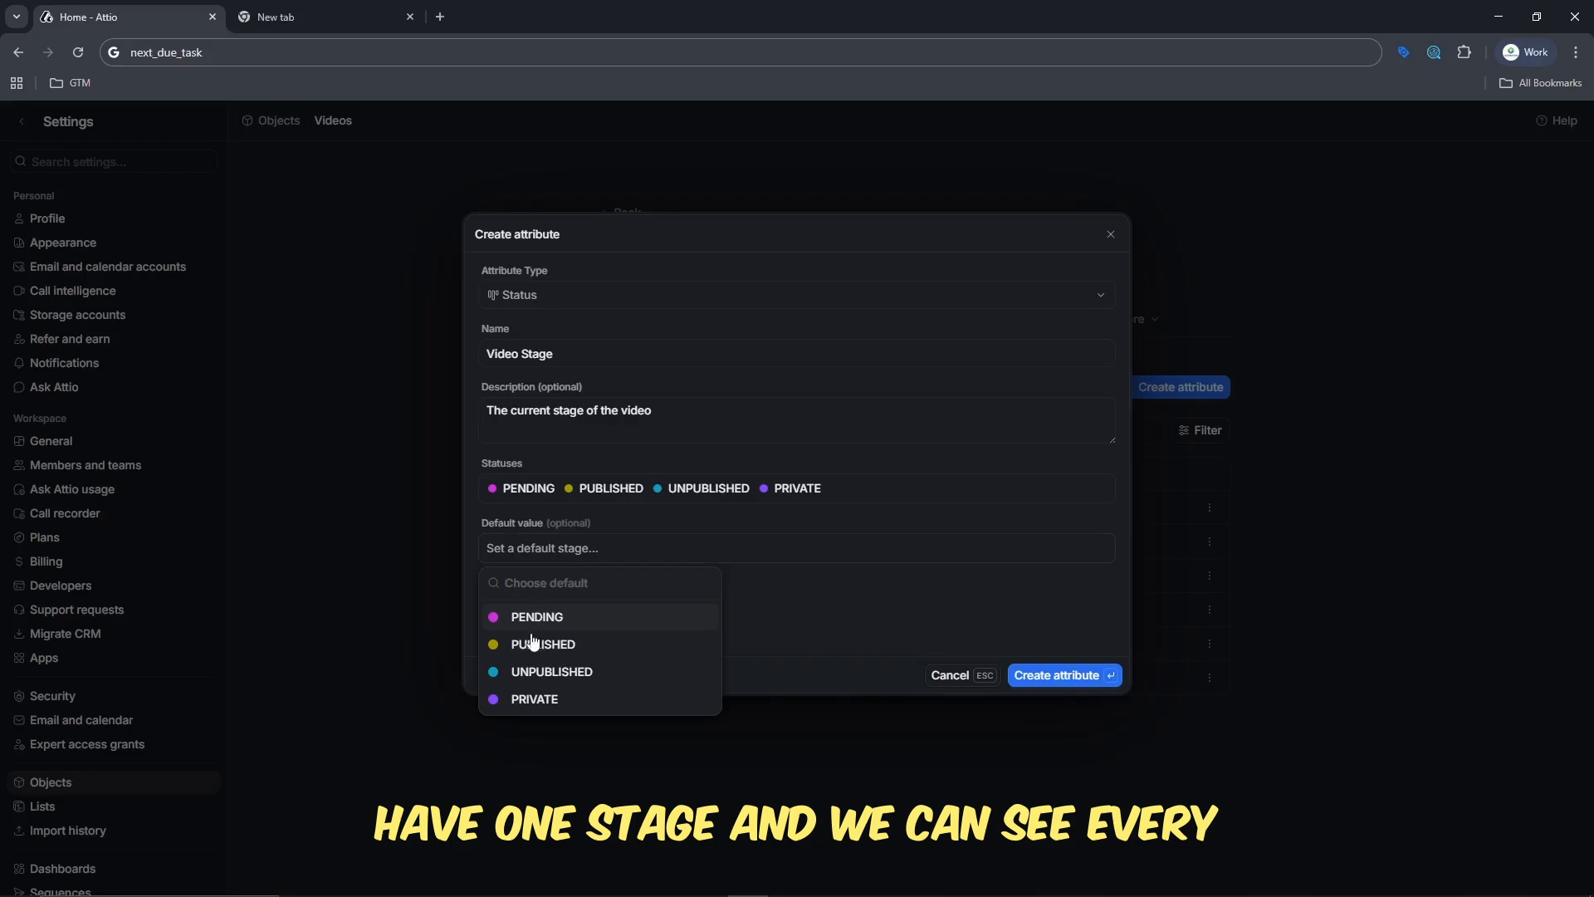
pyautogui.click(529, 704)
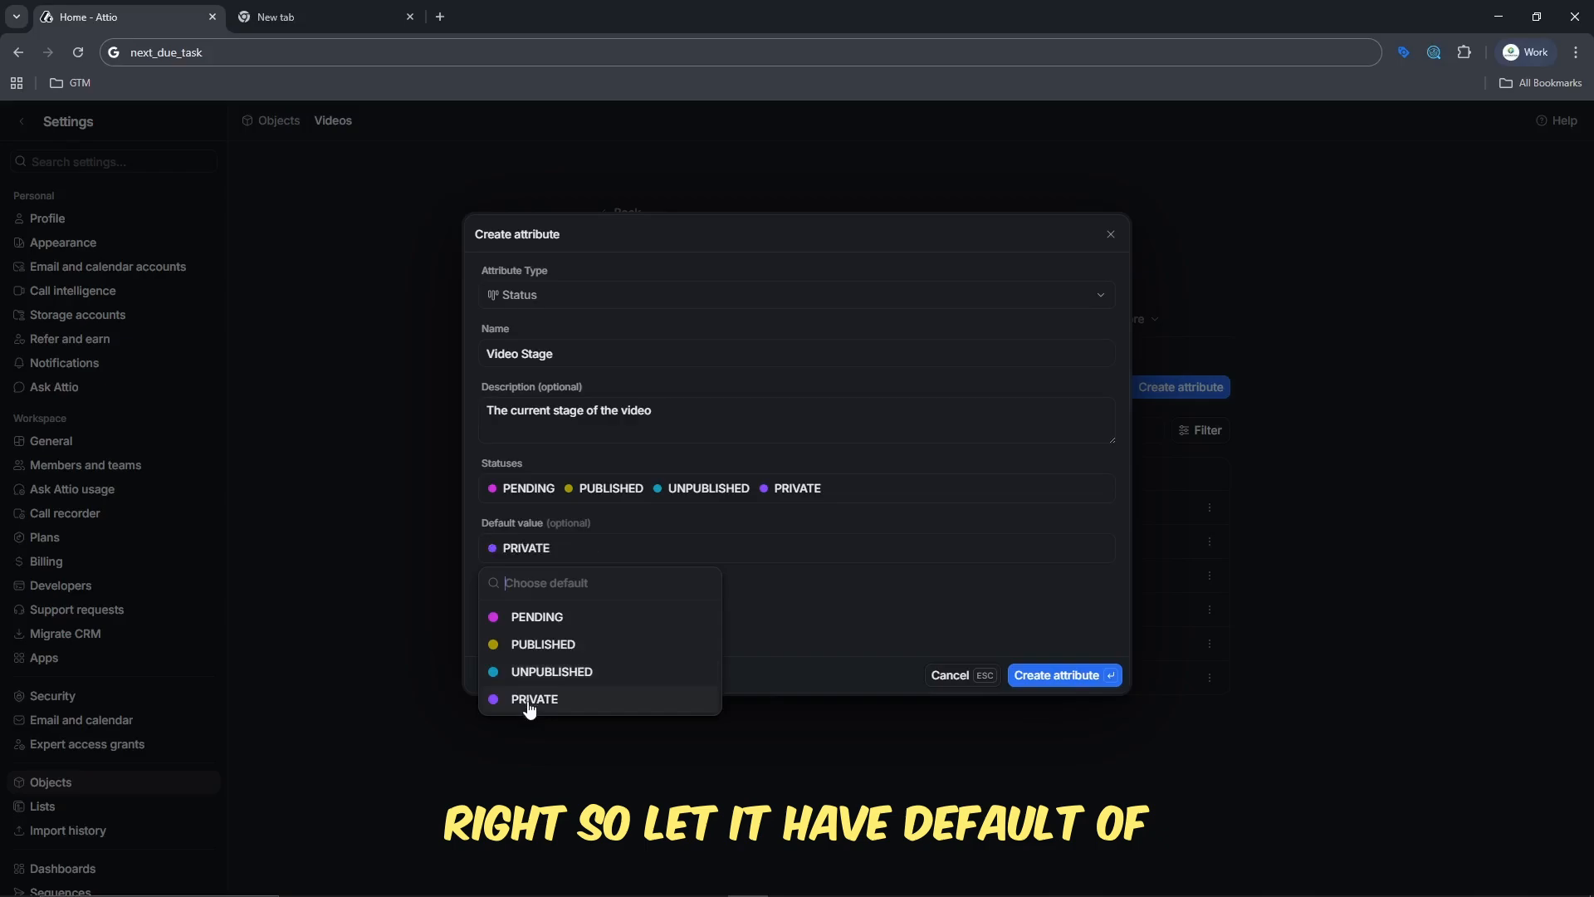
pyautogui.click(879, 453)
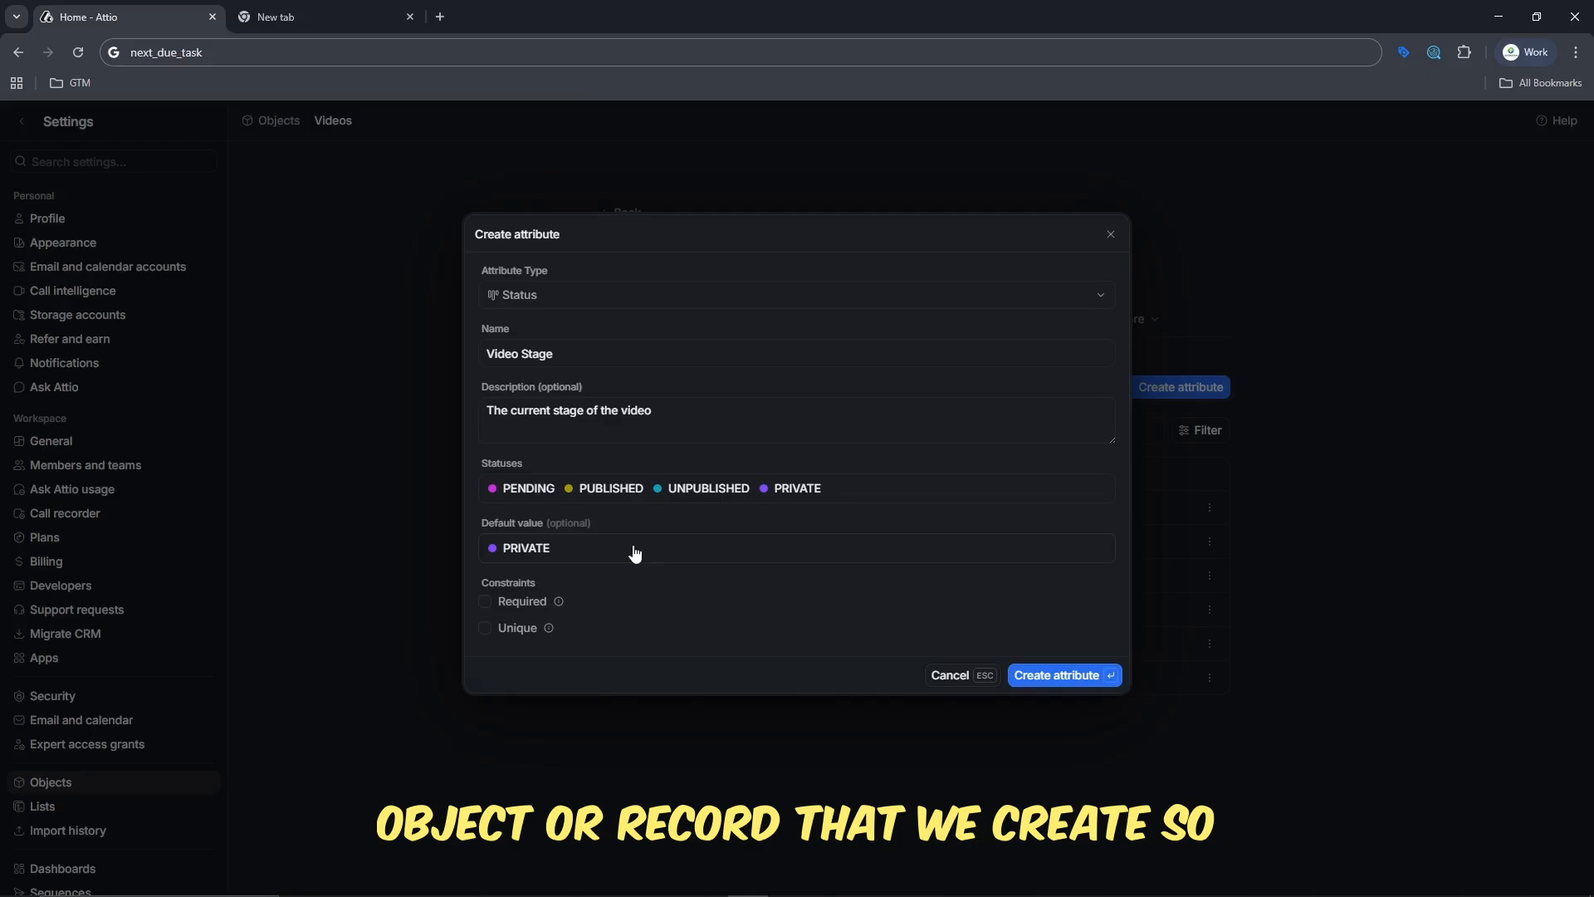
pyautogui.click(1044, 674)
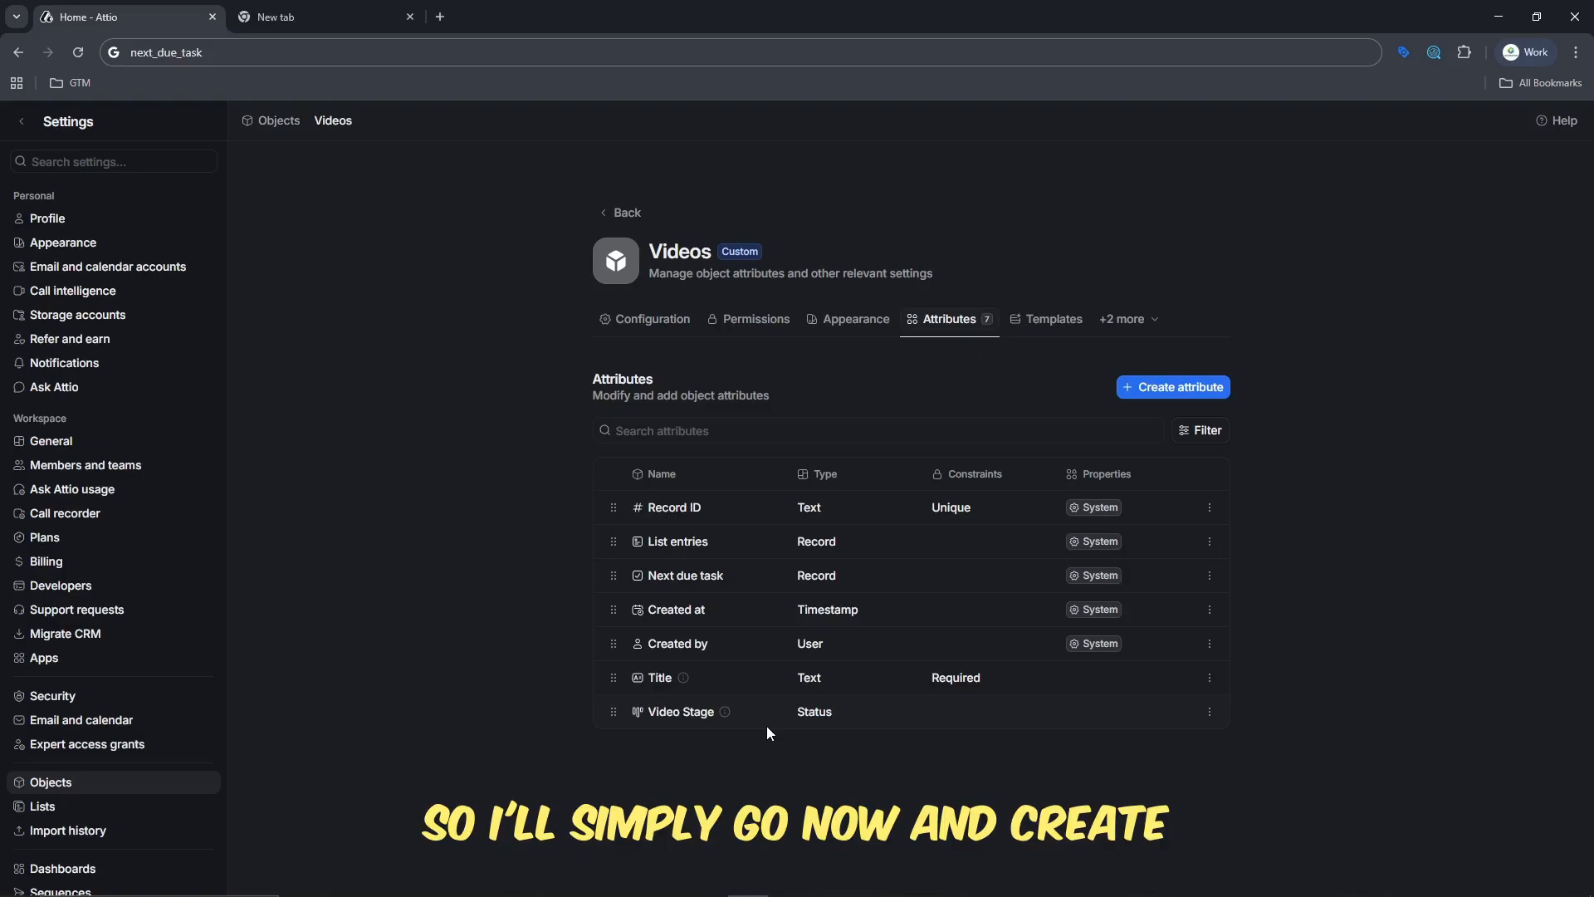
# - Start a new attribute for the Videos object and name it "Likes"
pyautogui.click(1174, 388)
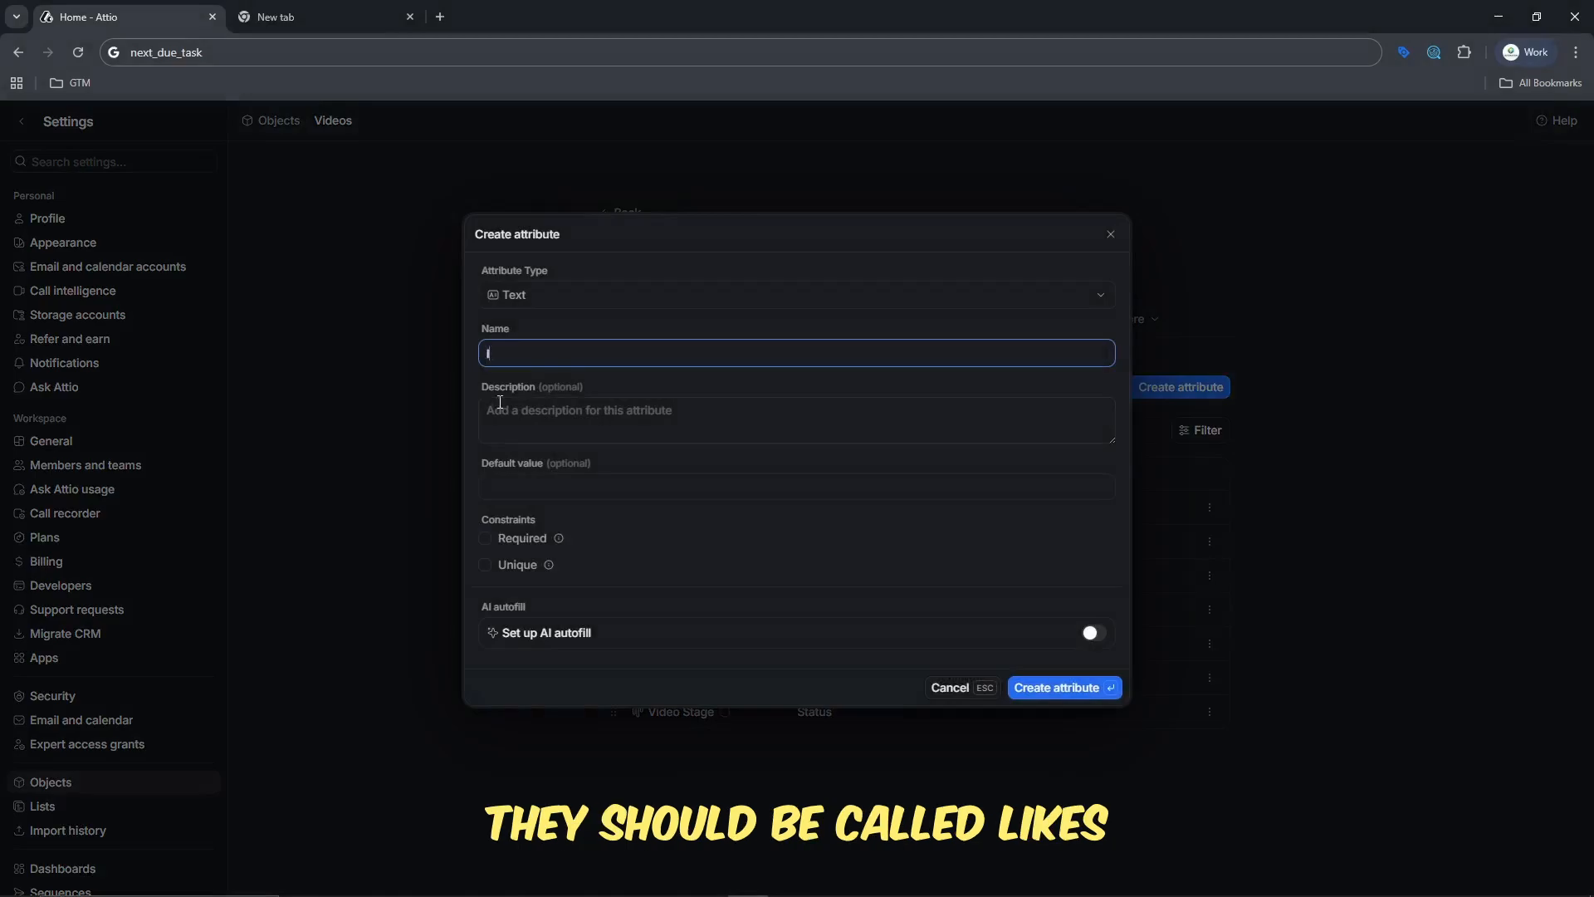
pyautogui.write('Likes')
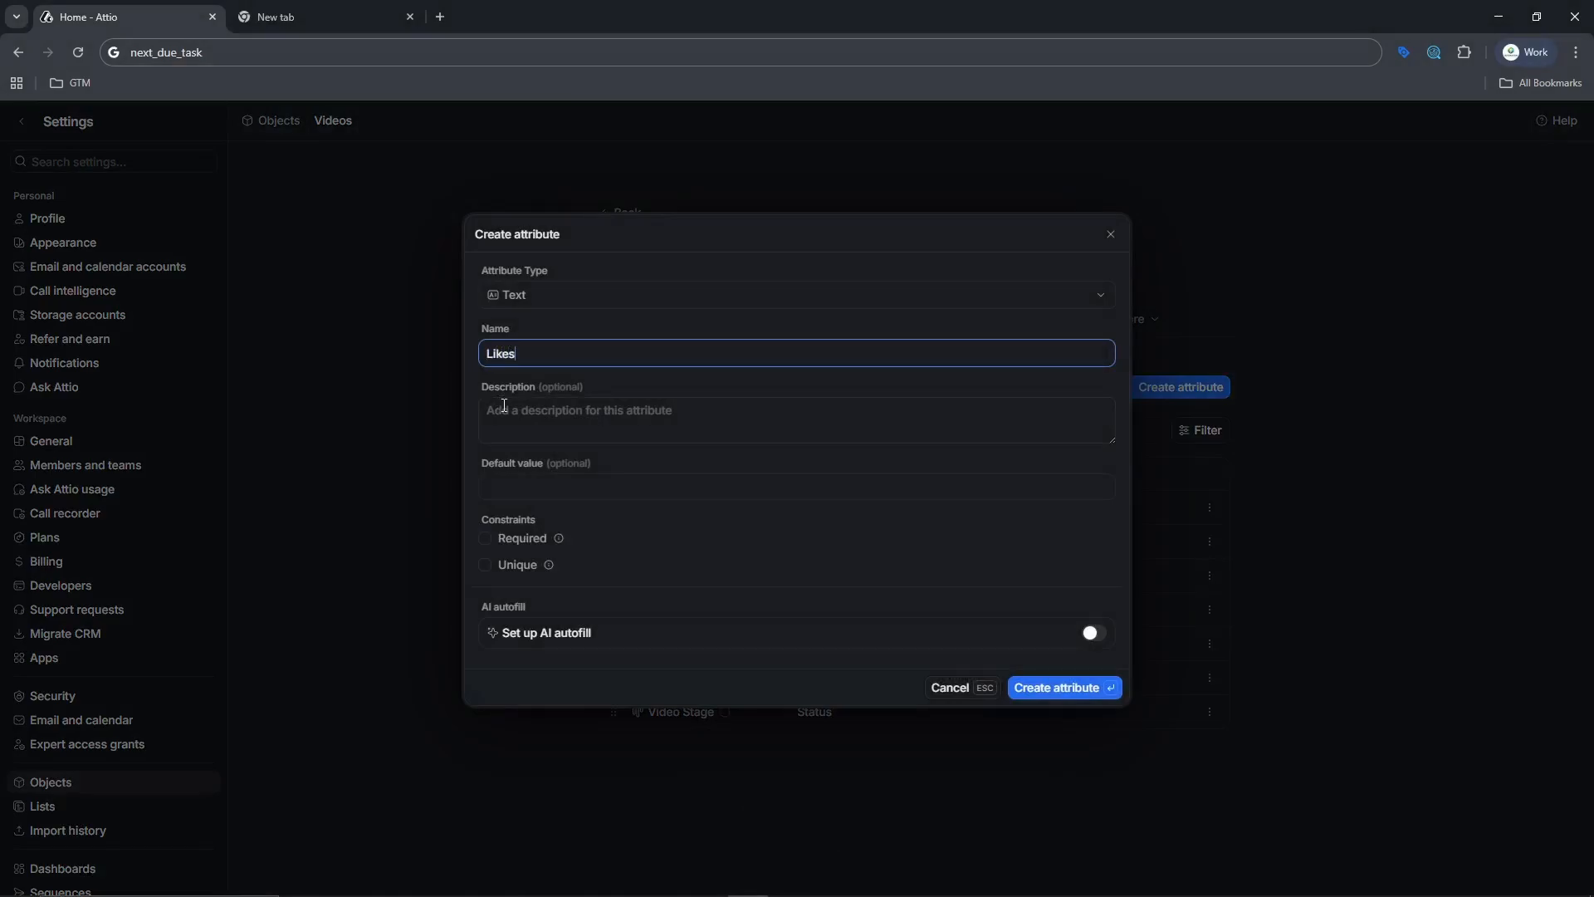
# - Describe the new attribute as "The number of reactions gotten by the video"
pyautogui.click(499, 421)
pyautogui.write('The nu')
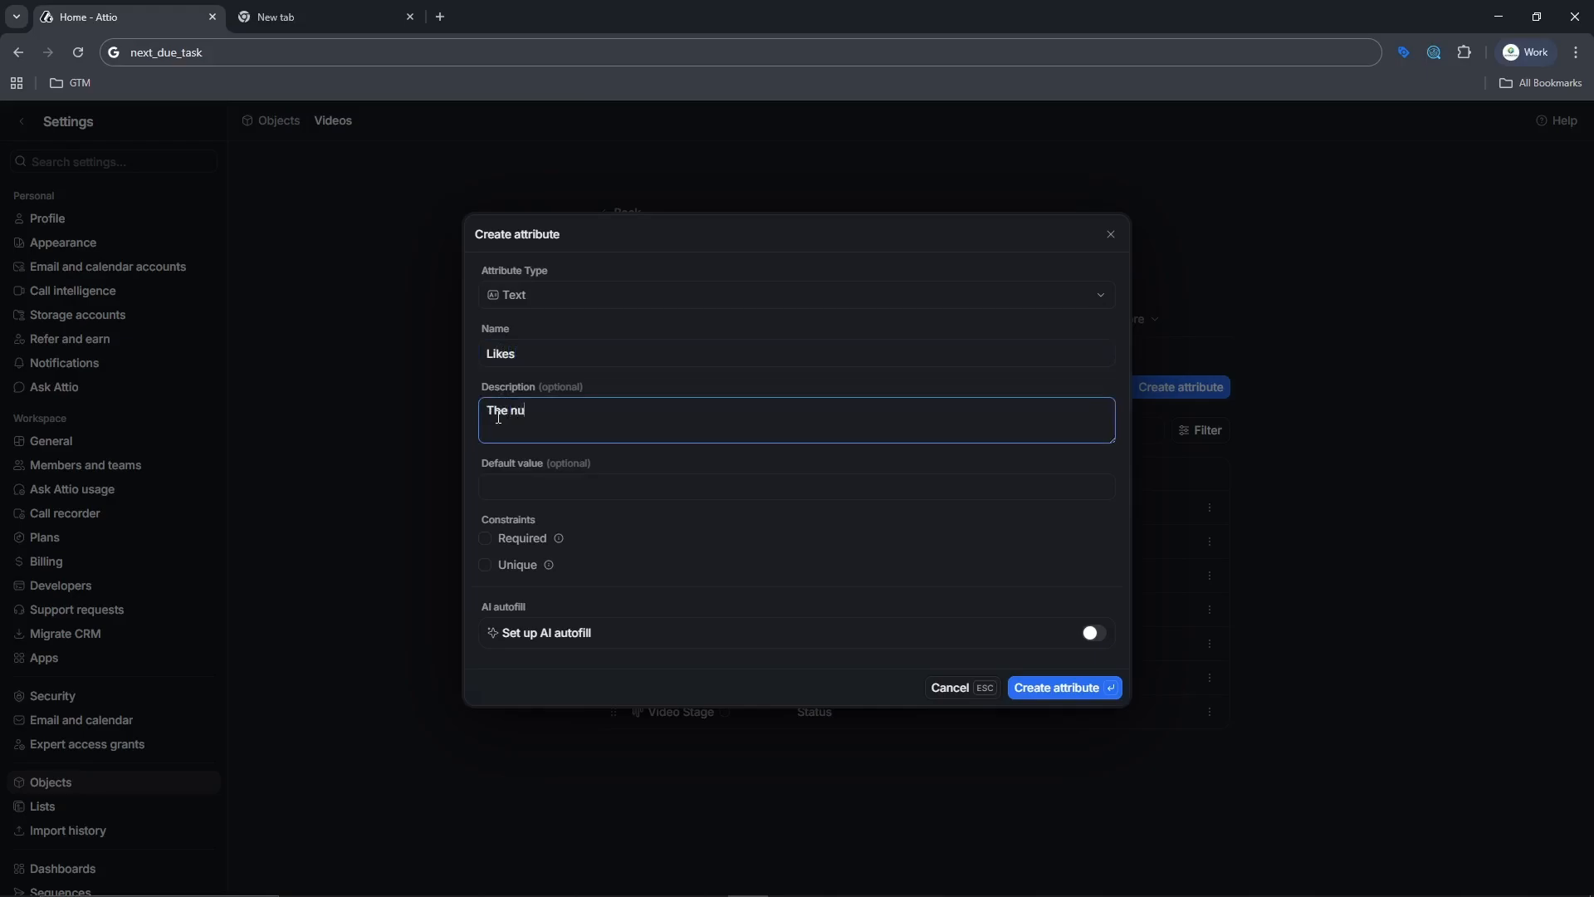
pyautogui.write('mber of thumbs up')
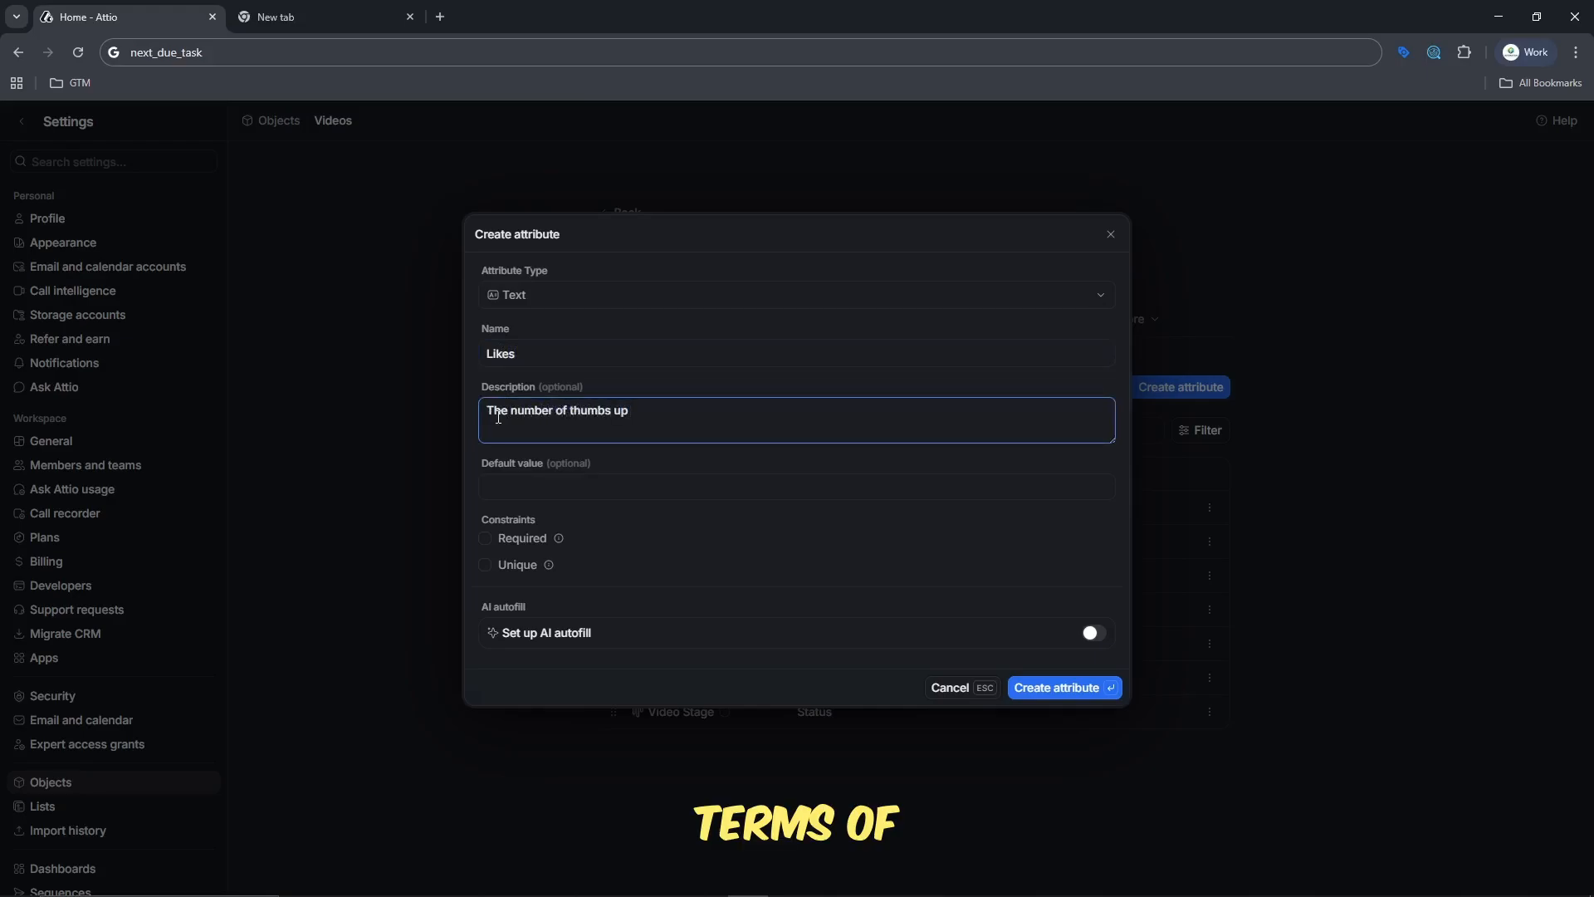
pyautogui.write(' the')
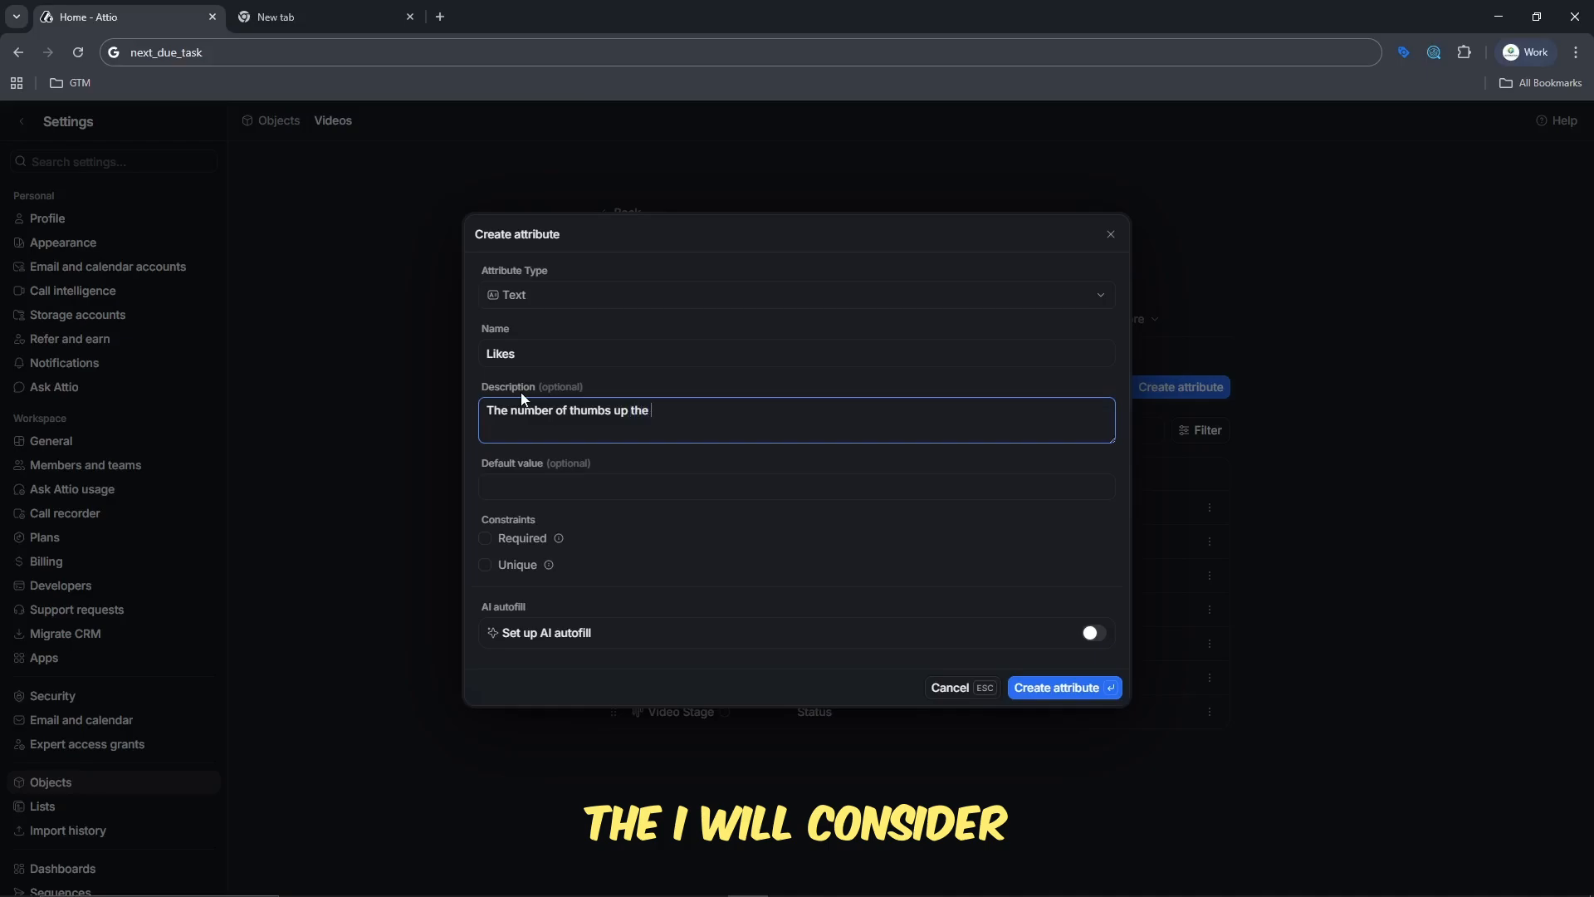
pyautogui.press('BackSpace')
pyautogui.press('BackSpace')
pyautogui.press('BackSpace')
pyautogui.press('BackSpace')
pyautogui.press('BackSpace')
pyautogui.press('BackSpace')
pyautogui.press('BackSpace')
pyautogui.press('BackSpace')
pyautogui.press('BackSpace')
pyautogui.press('BackSpace')
pyautogui.press('BackSpace')
pyautogui.press('BackSpace')
pyautogui.press('BackSpace')
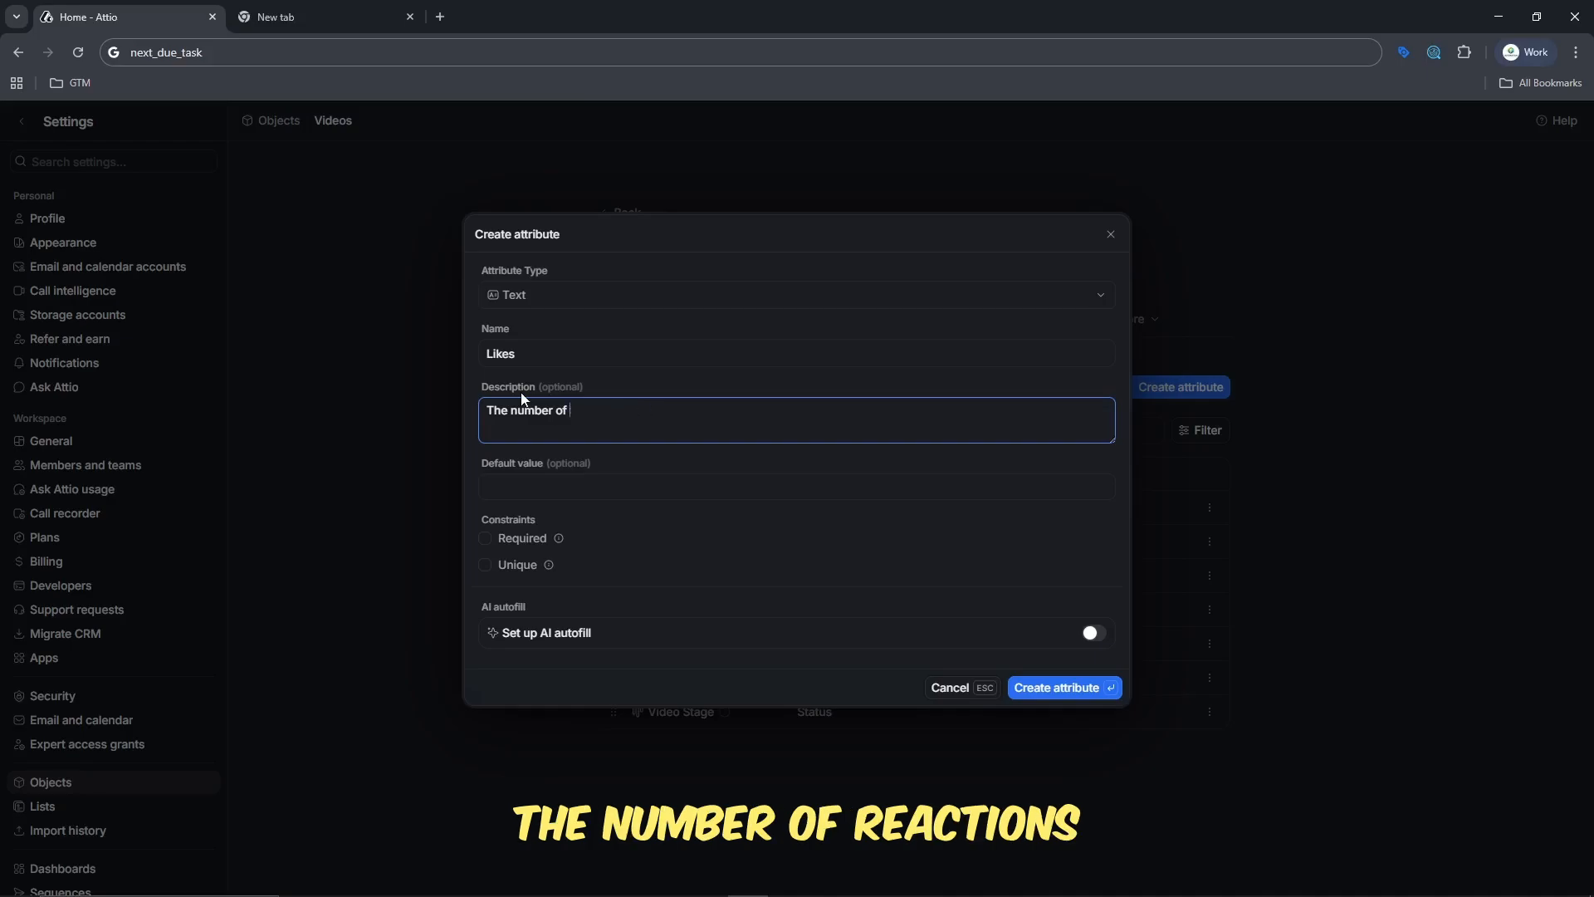
pyautogui.write('reactions the')
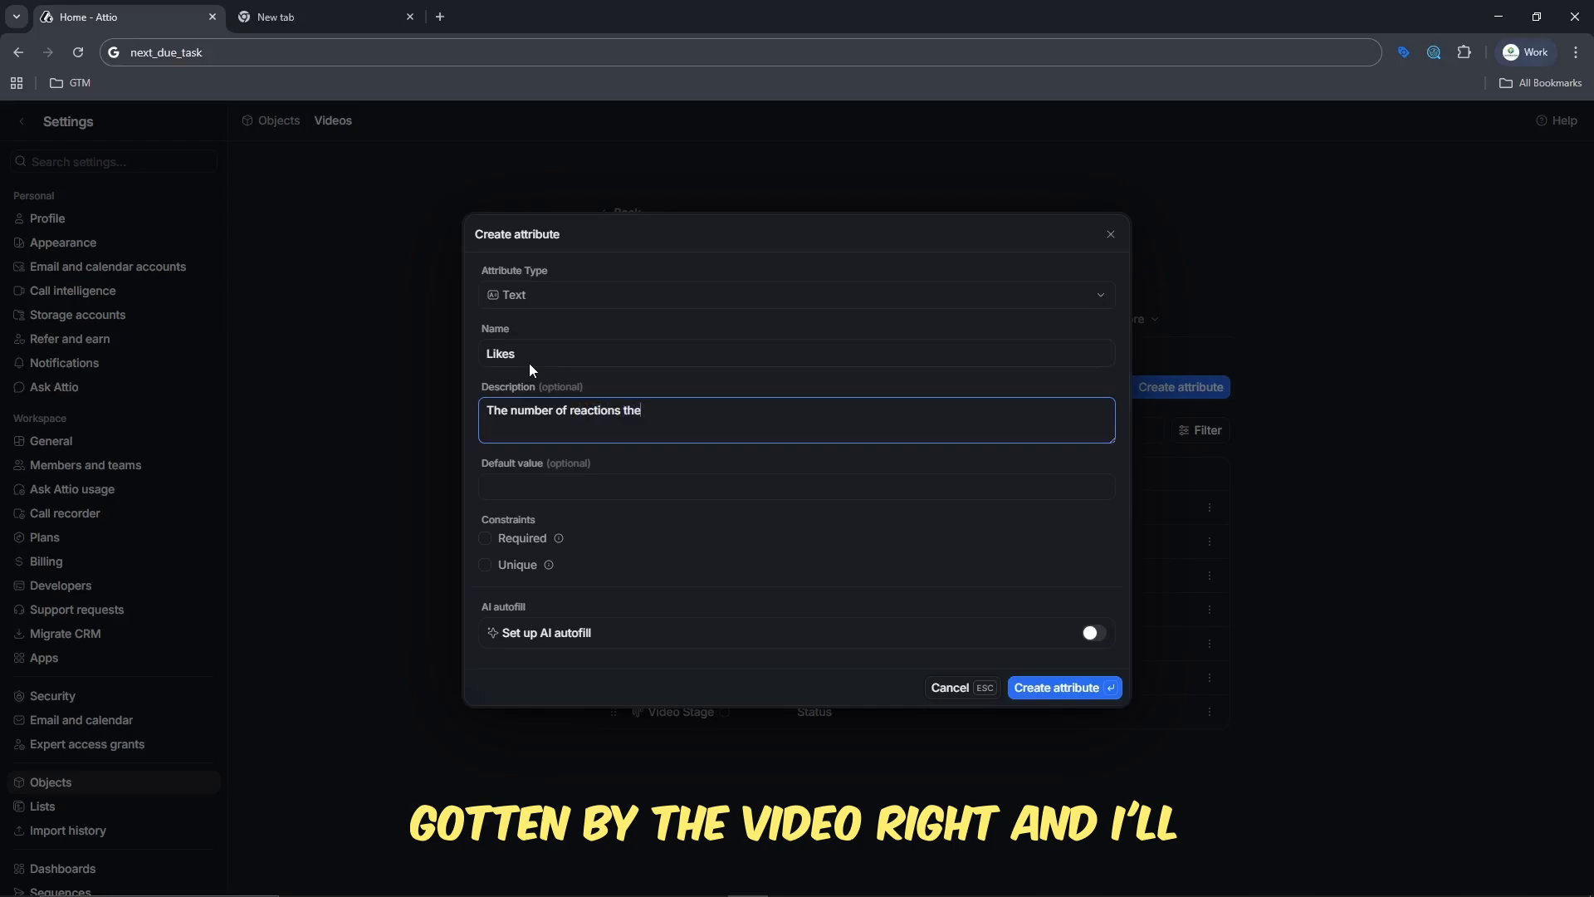
pyautogui.press('BackSpace')
pyautogui.press('BackSpace')
pyautogui.press('BackSpace')
pyautogui.press('BackSpace')
pyautogui.write('gotten by the video')
# - Change the new attribute's name to "Reaction"
pyautogui.doubleClick(550, 350)
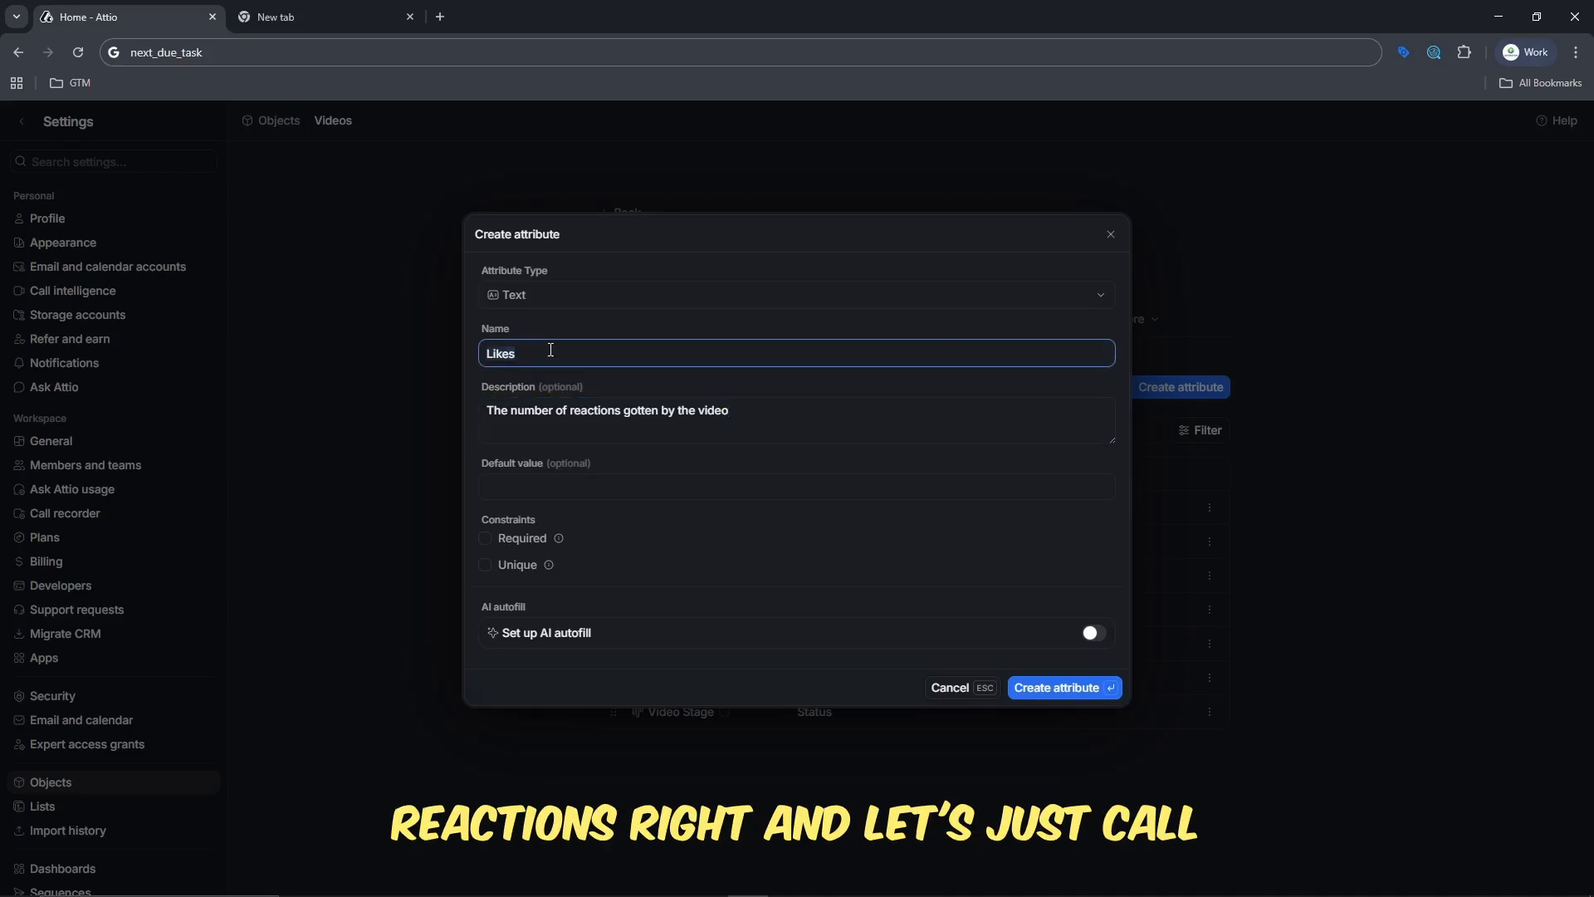
pyautogui.write('Reaction')
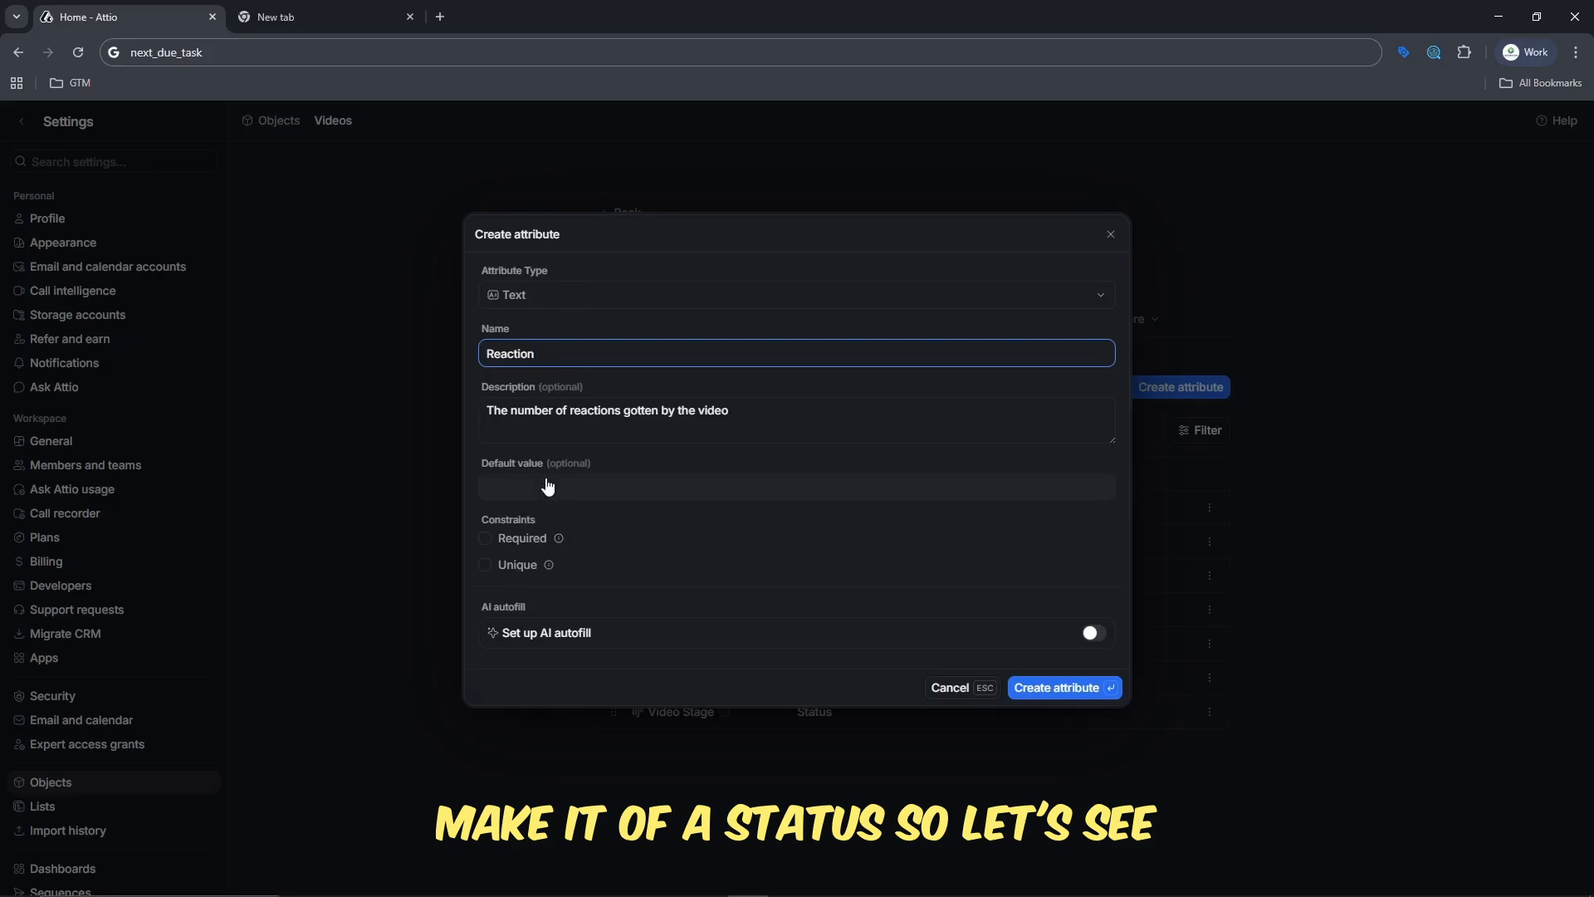
pyautogui.click(751, 419)
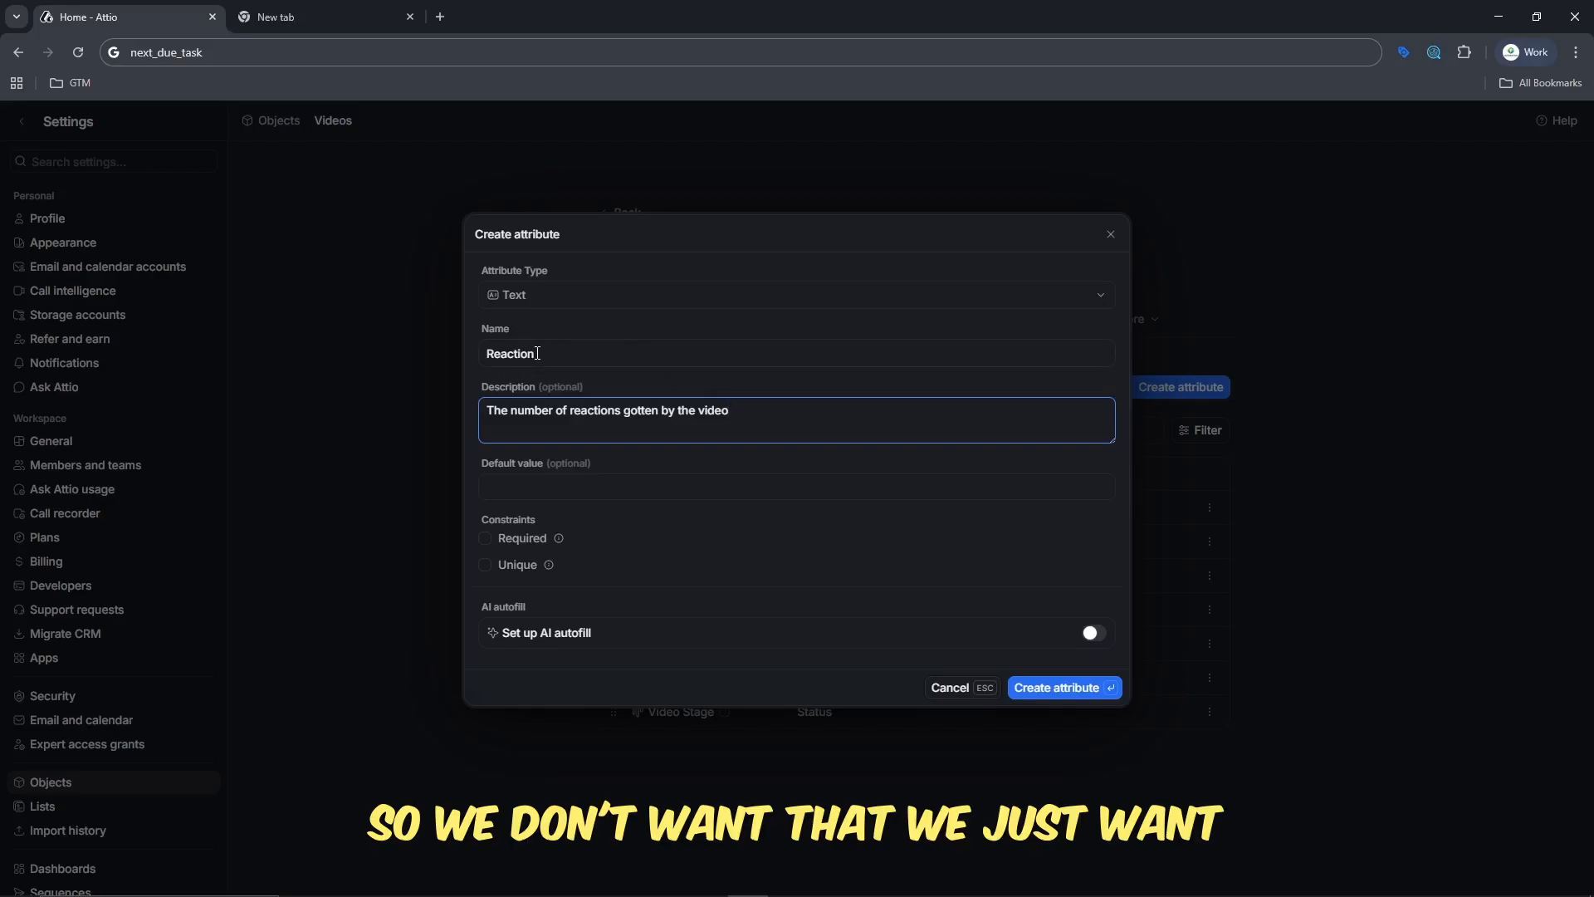
# - Name the attribute "Like", create it with the Number type, and return to the workspace's objects list
pyautogui.click(537, 353)
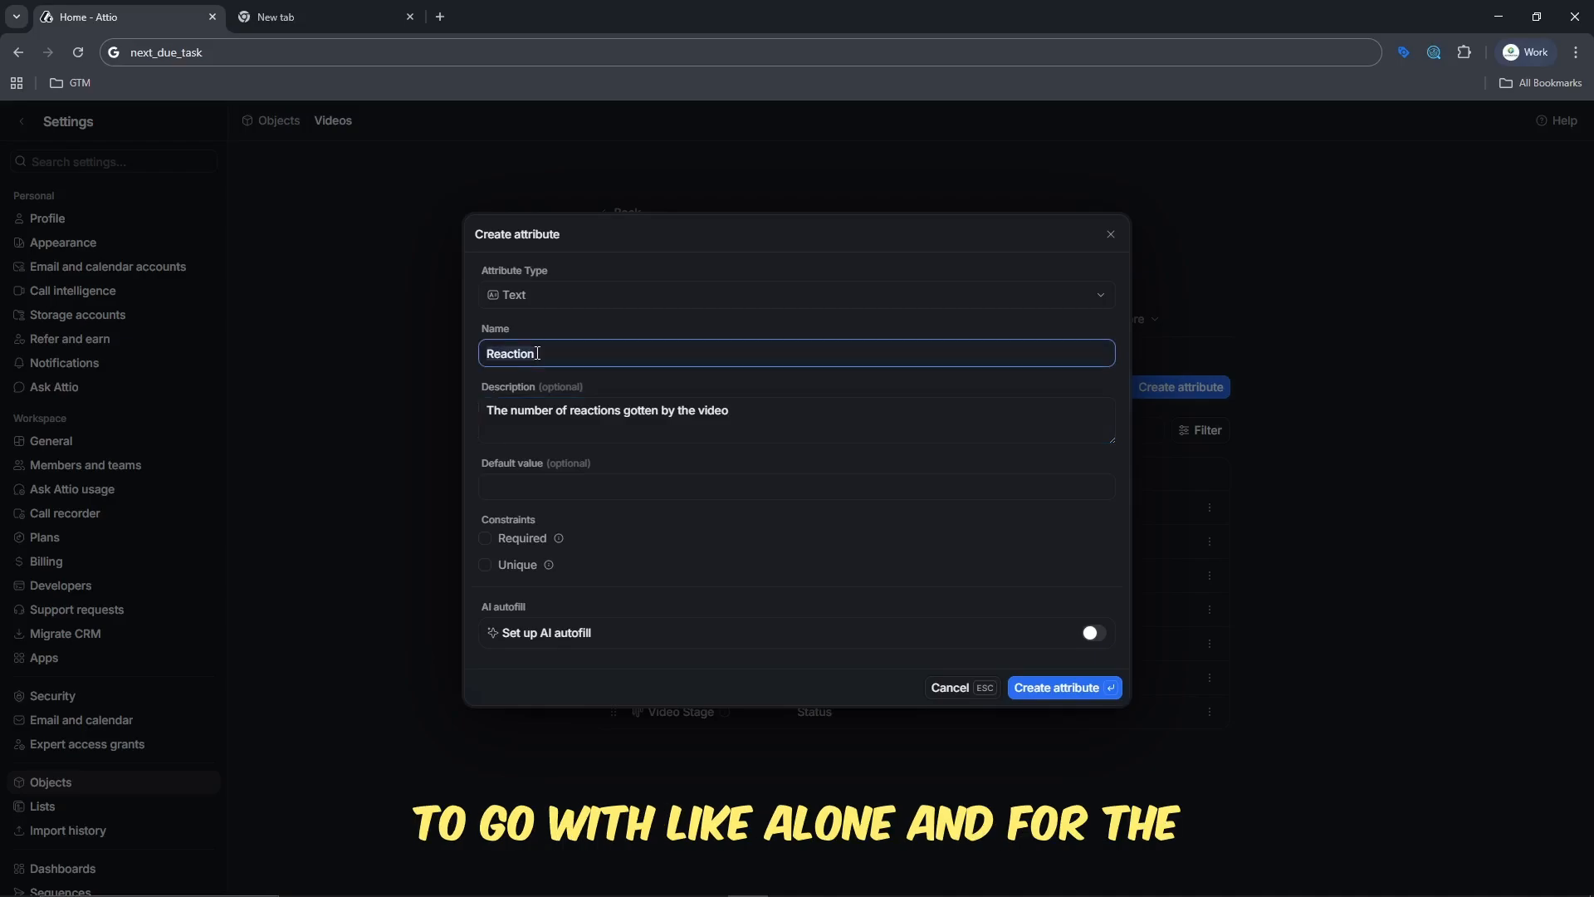
pyautogui.write('Like')
pyautogui.click(573, 301)
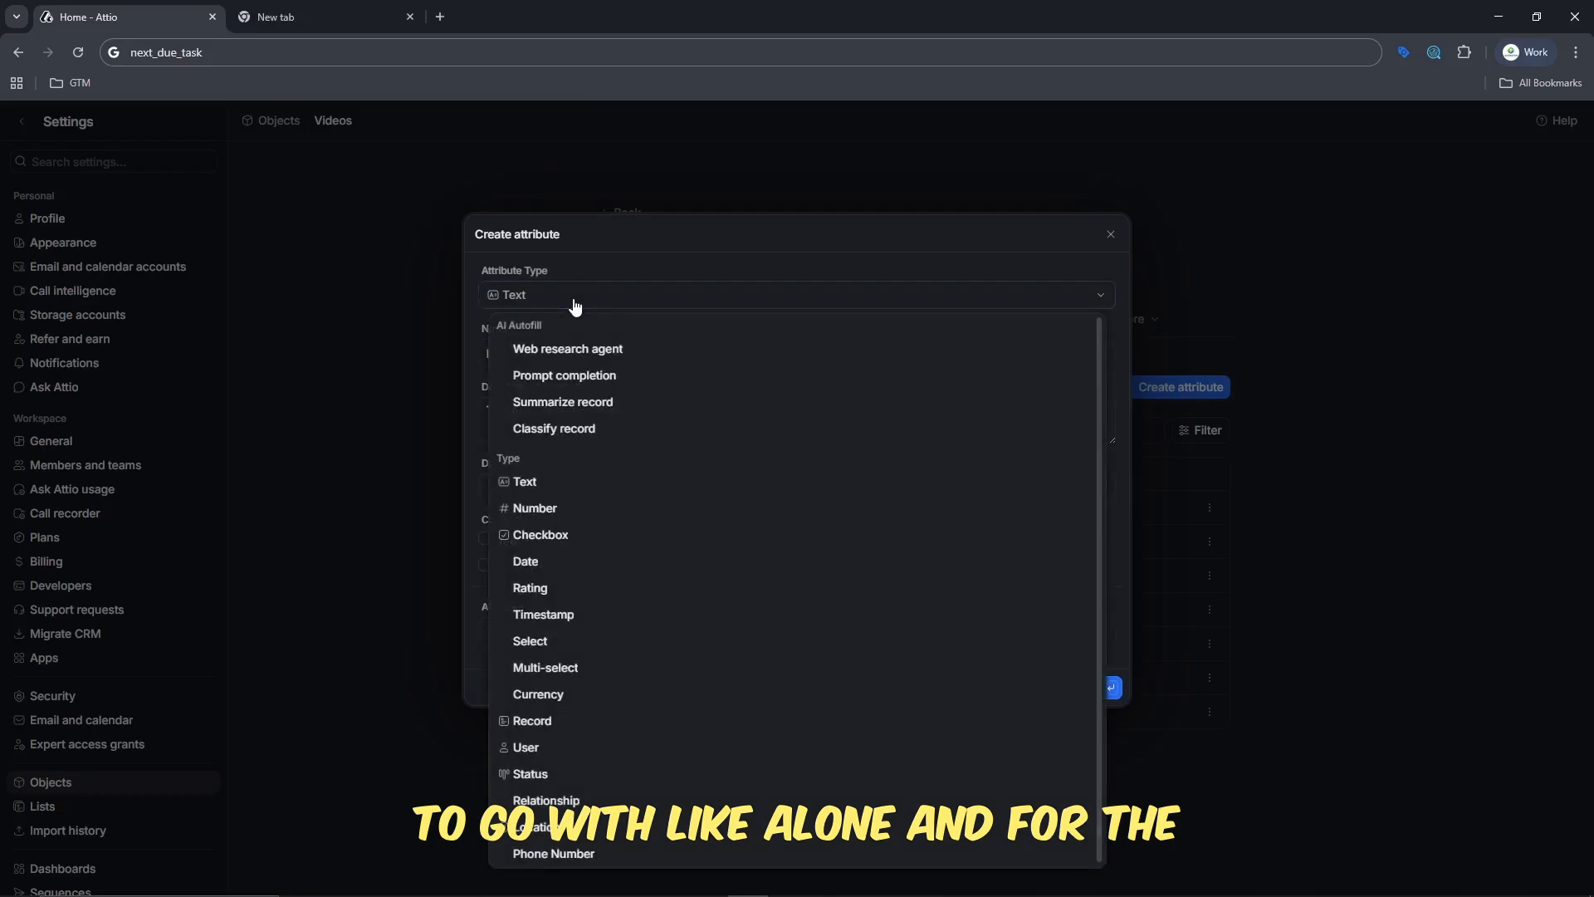
pyautogui.click(638, 517)
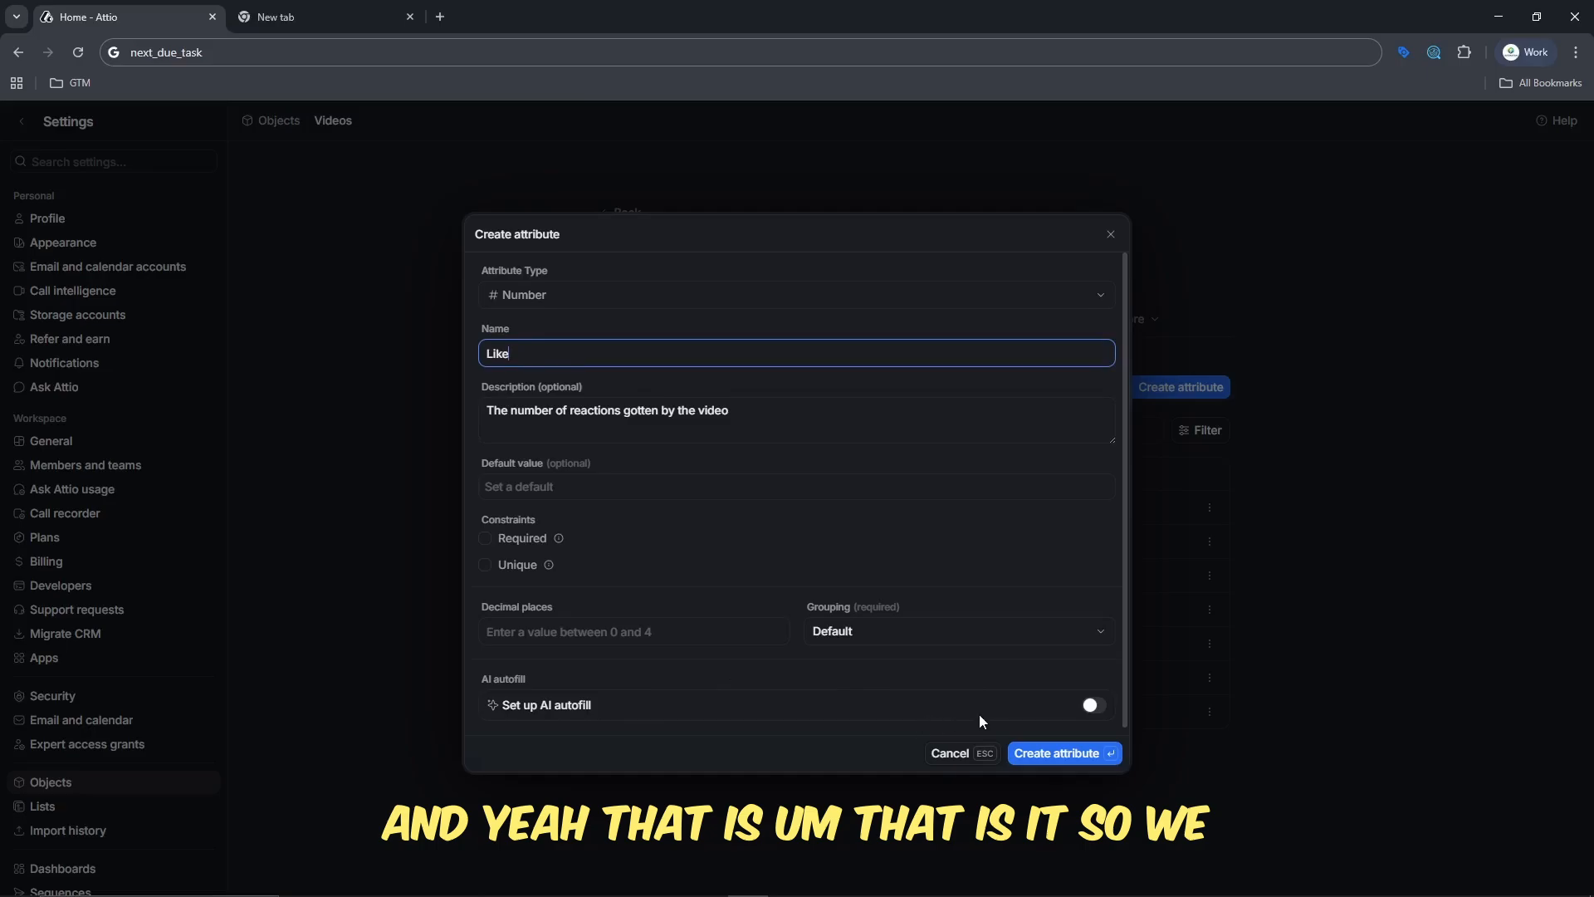
pyautogui.click(1072, 753)
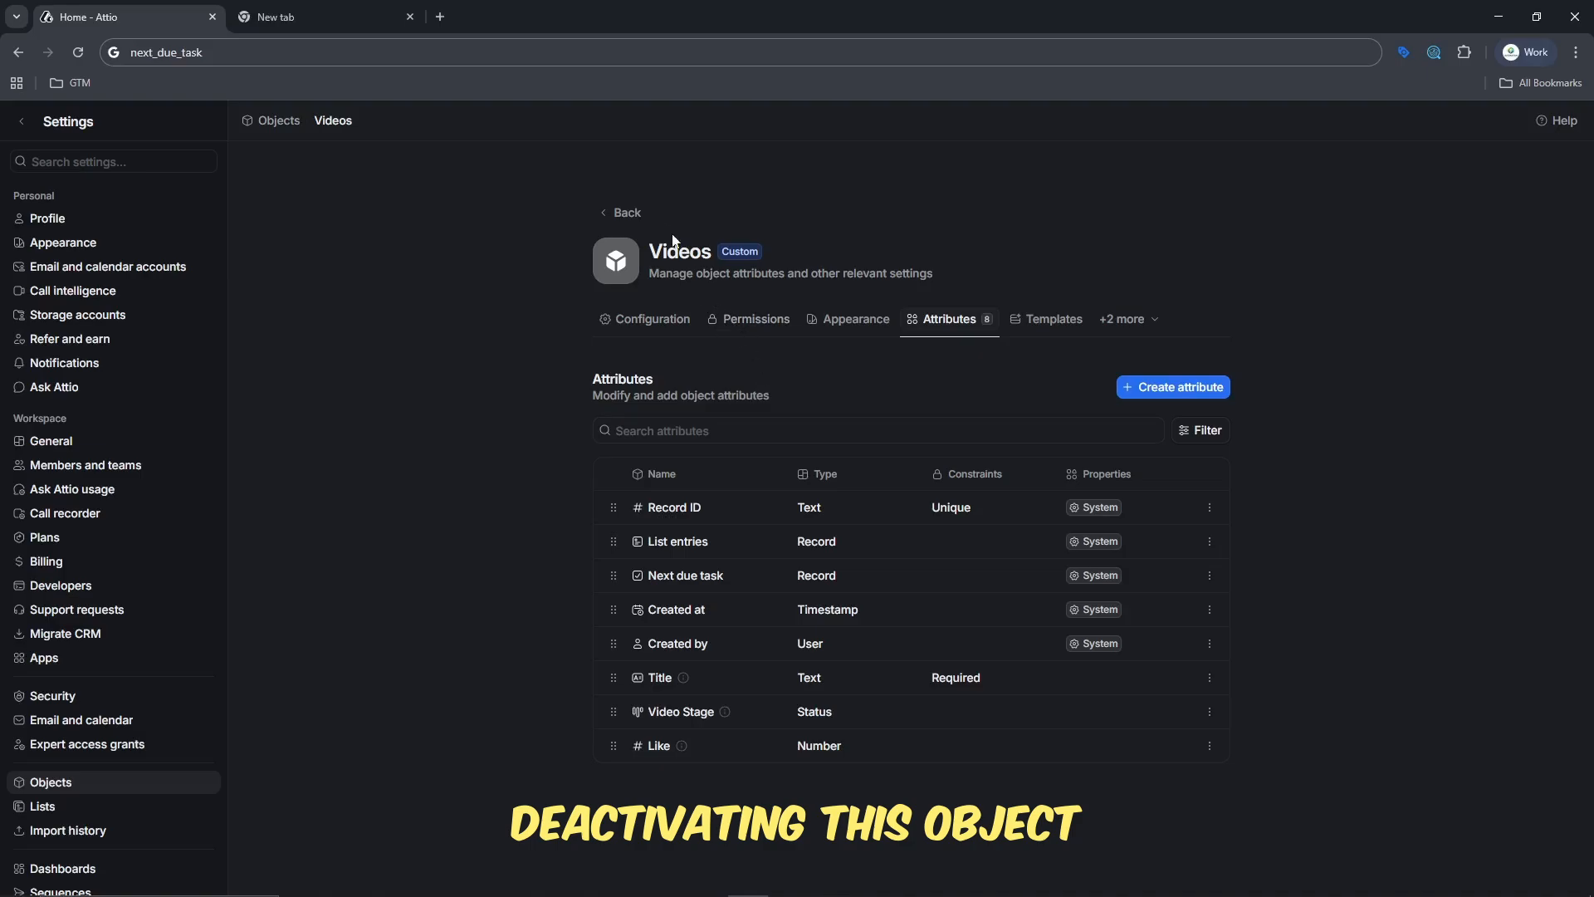
pyautogui.click(606, 224)
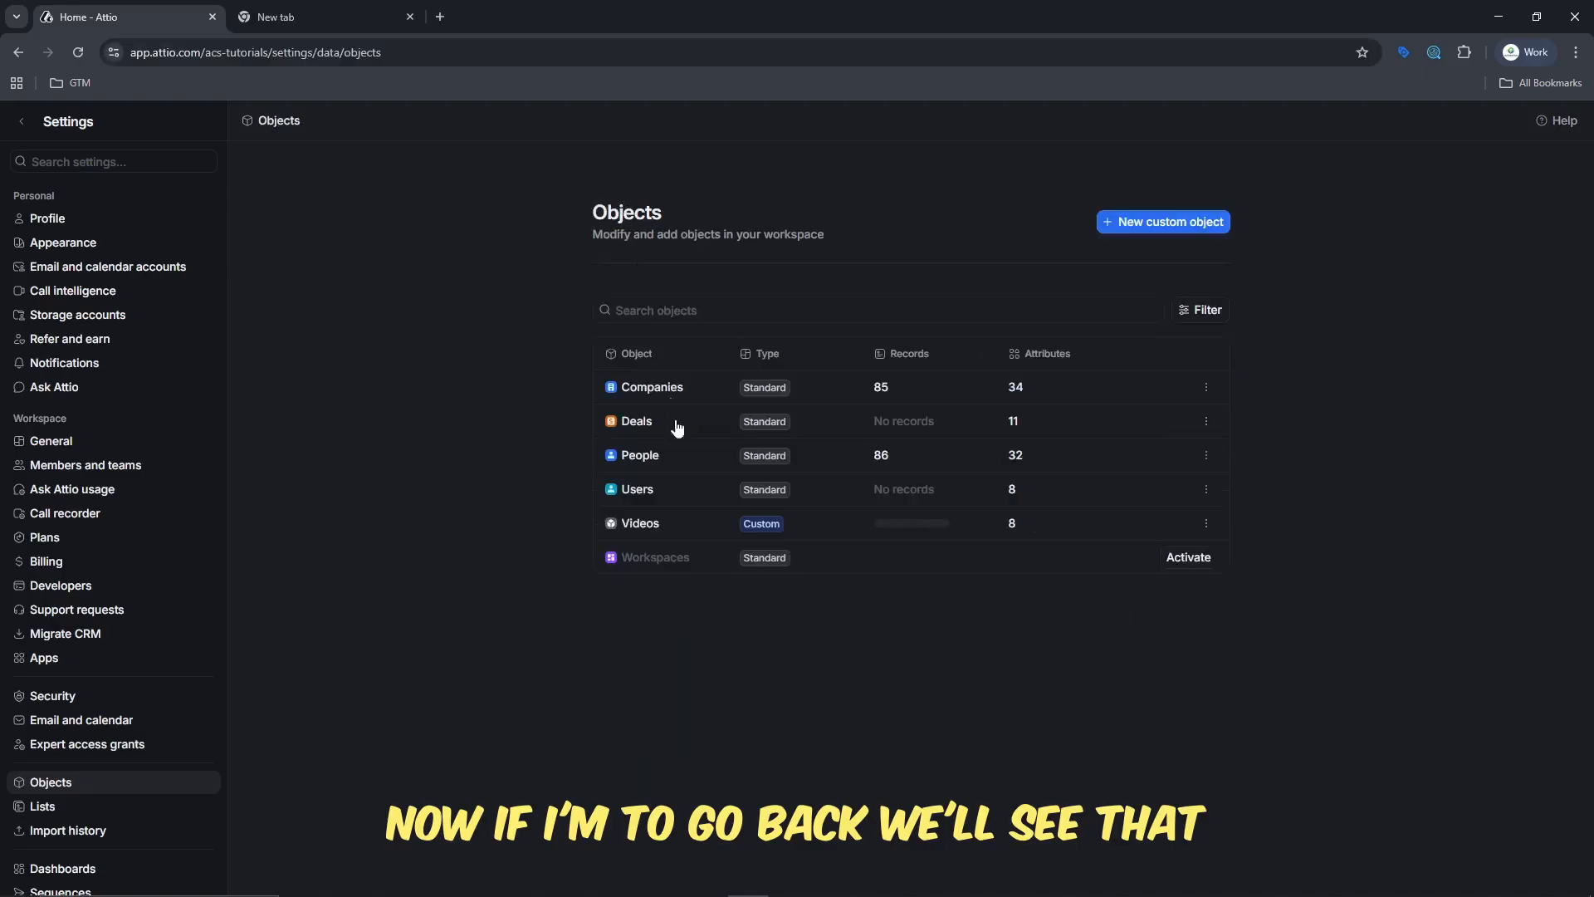